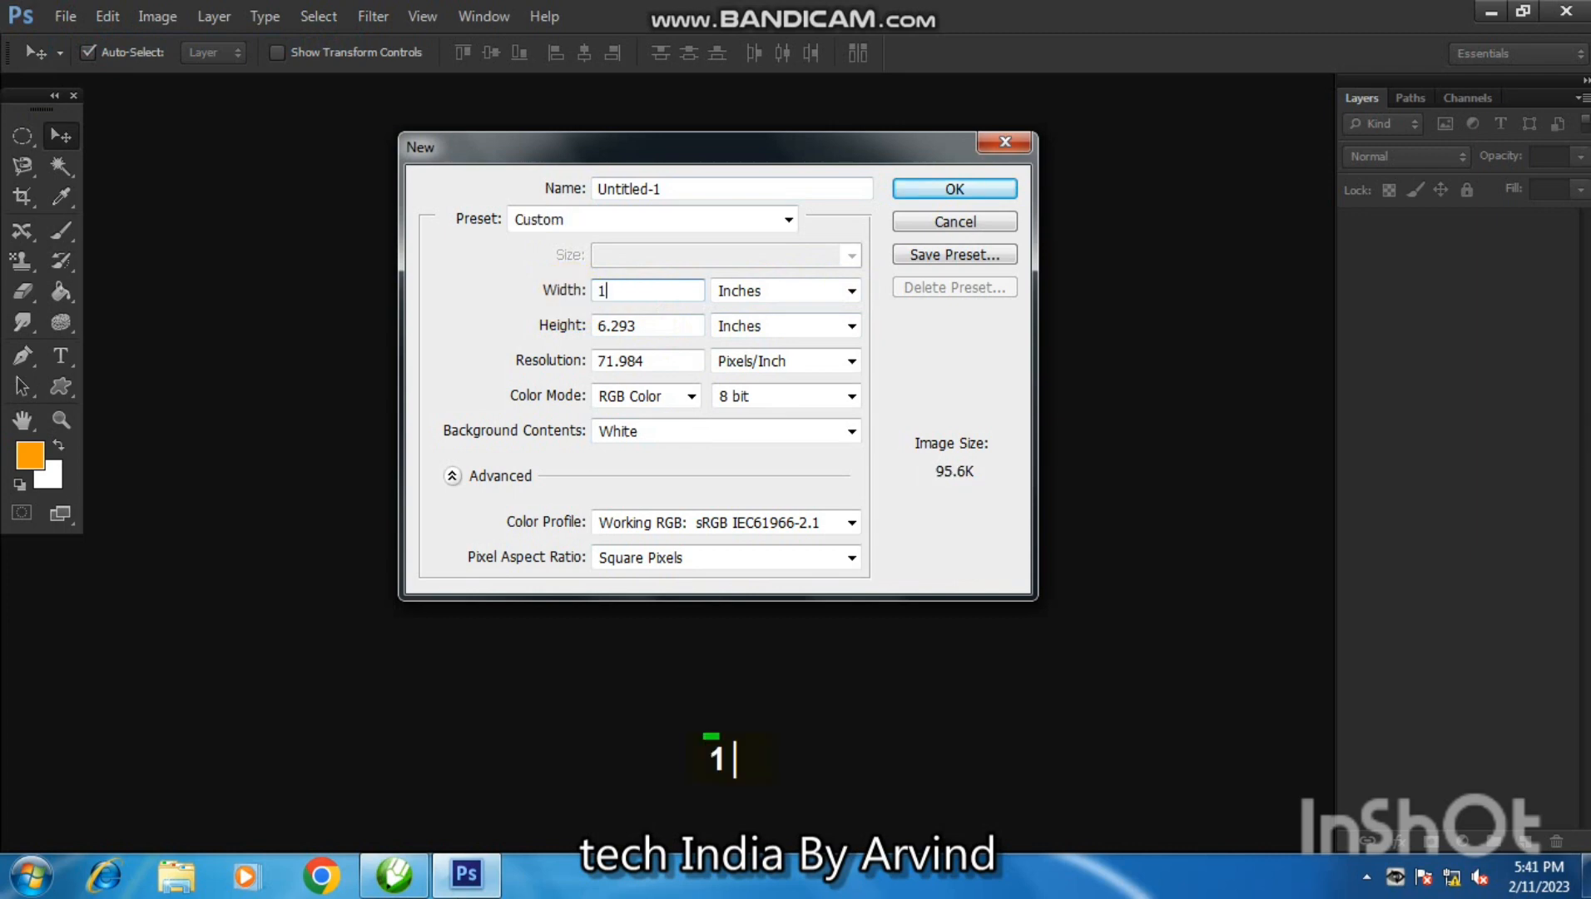
- Create a new document 12 inches wide and 8 inches high with a white background
key("Tab")
key("Tab")
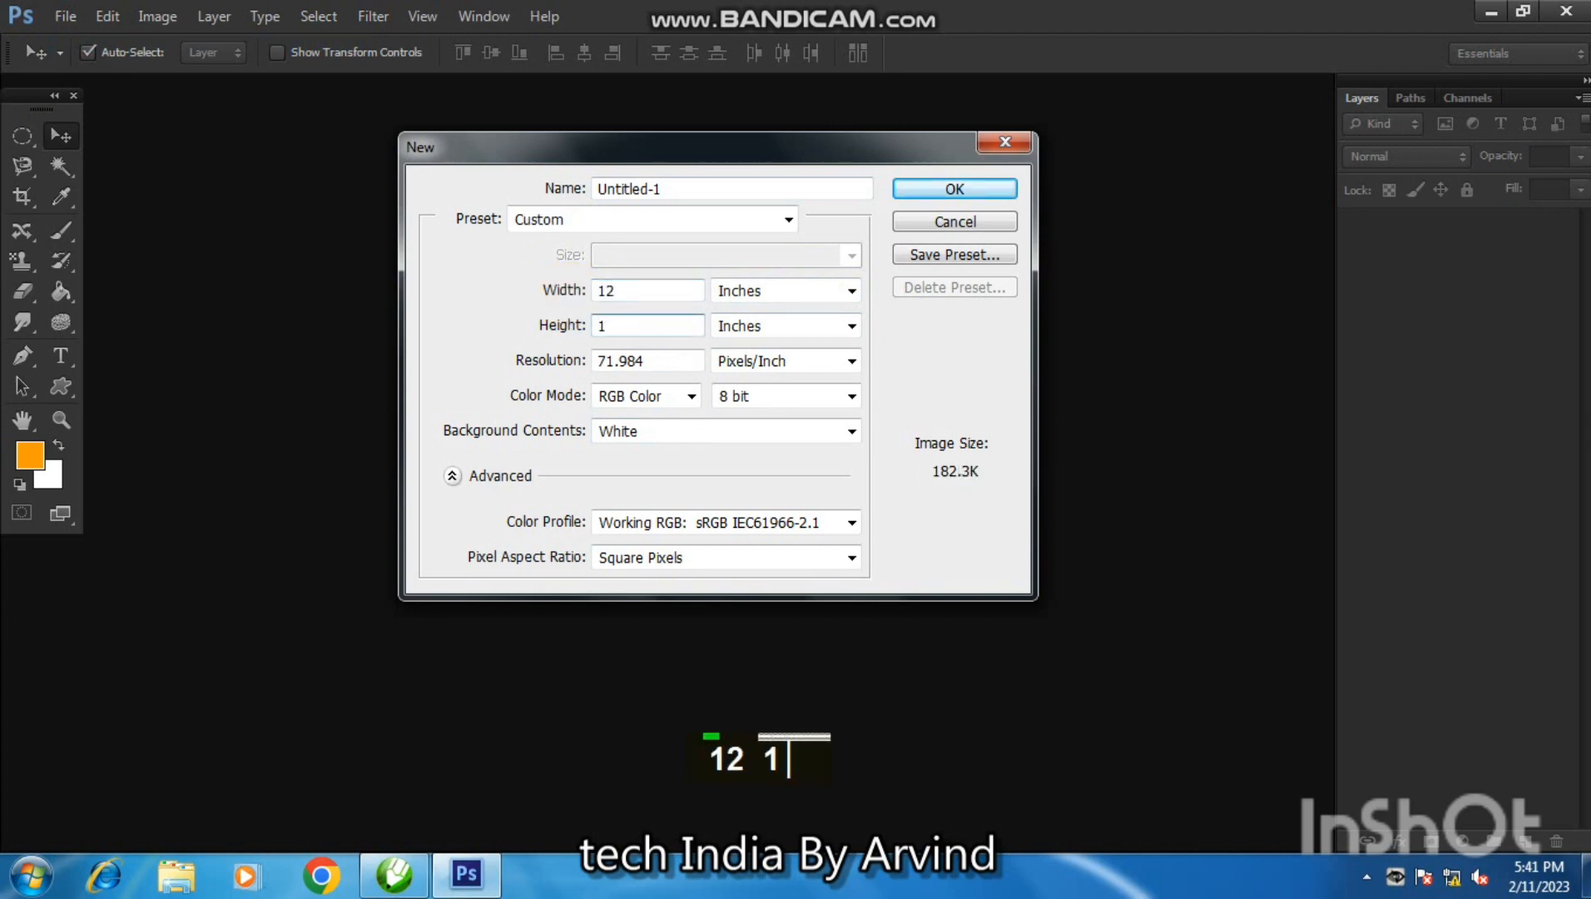
left_click(966, 191)
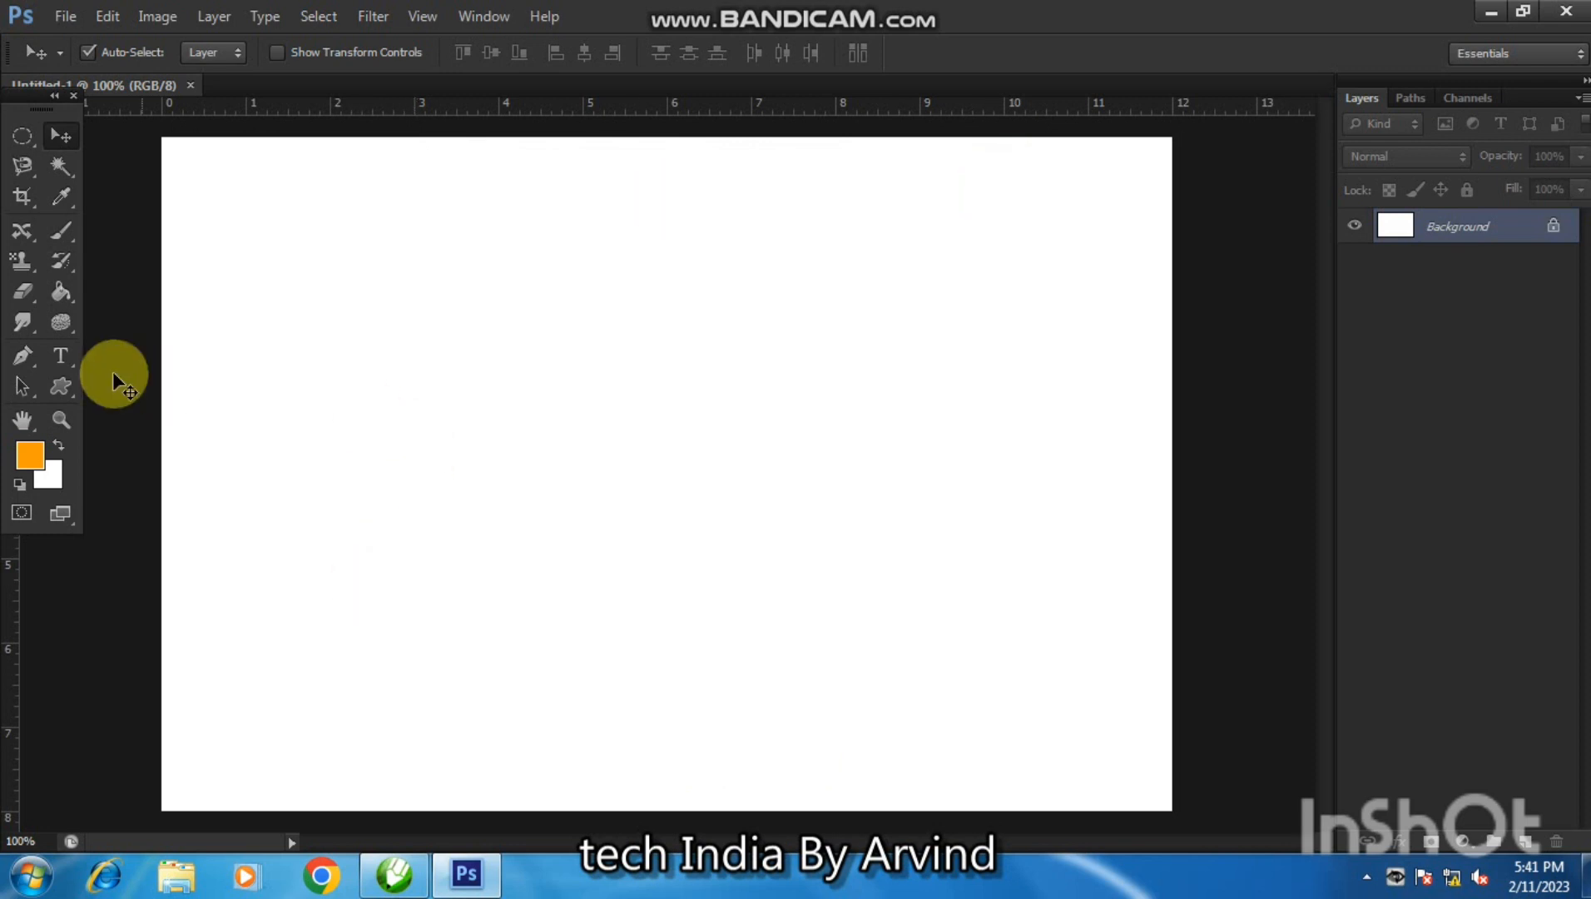
- Draw a grass tuft with the Custom Shape tool, about 54 by 65 px, near the canvas's top centre
right_click(62, 383)
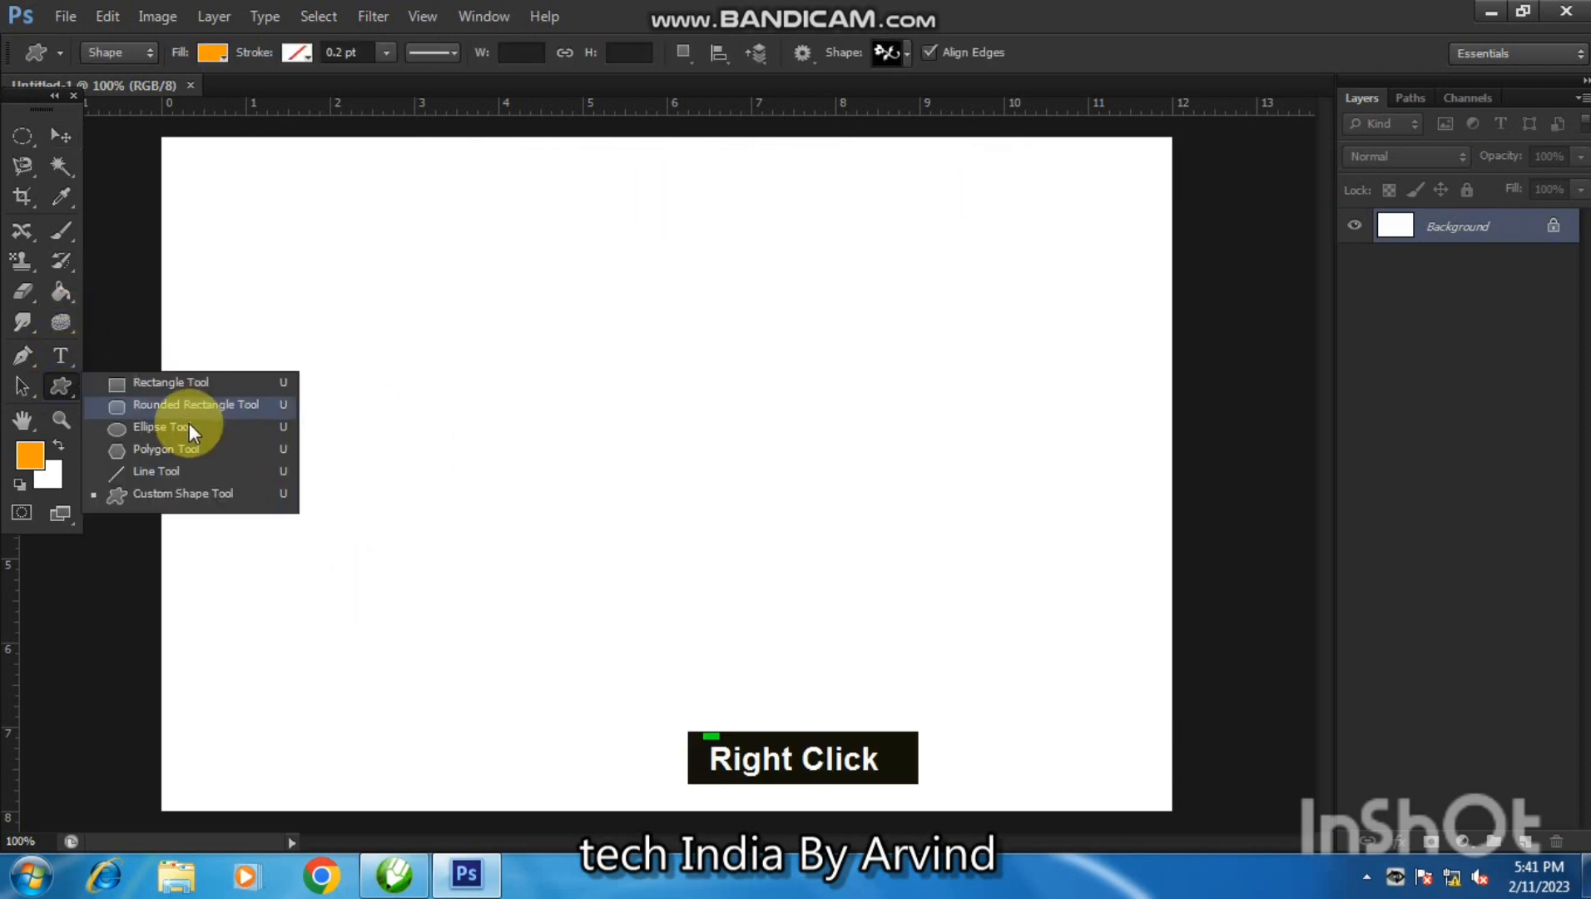
left_click(154, 495)
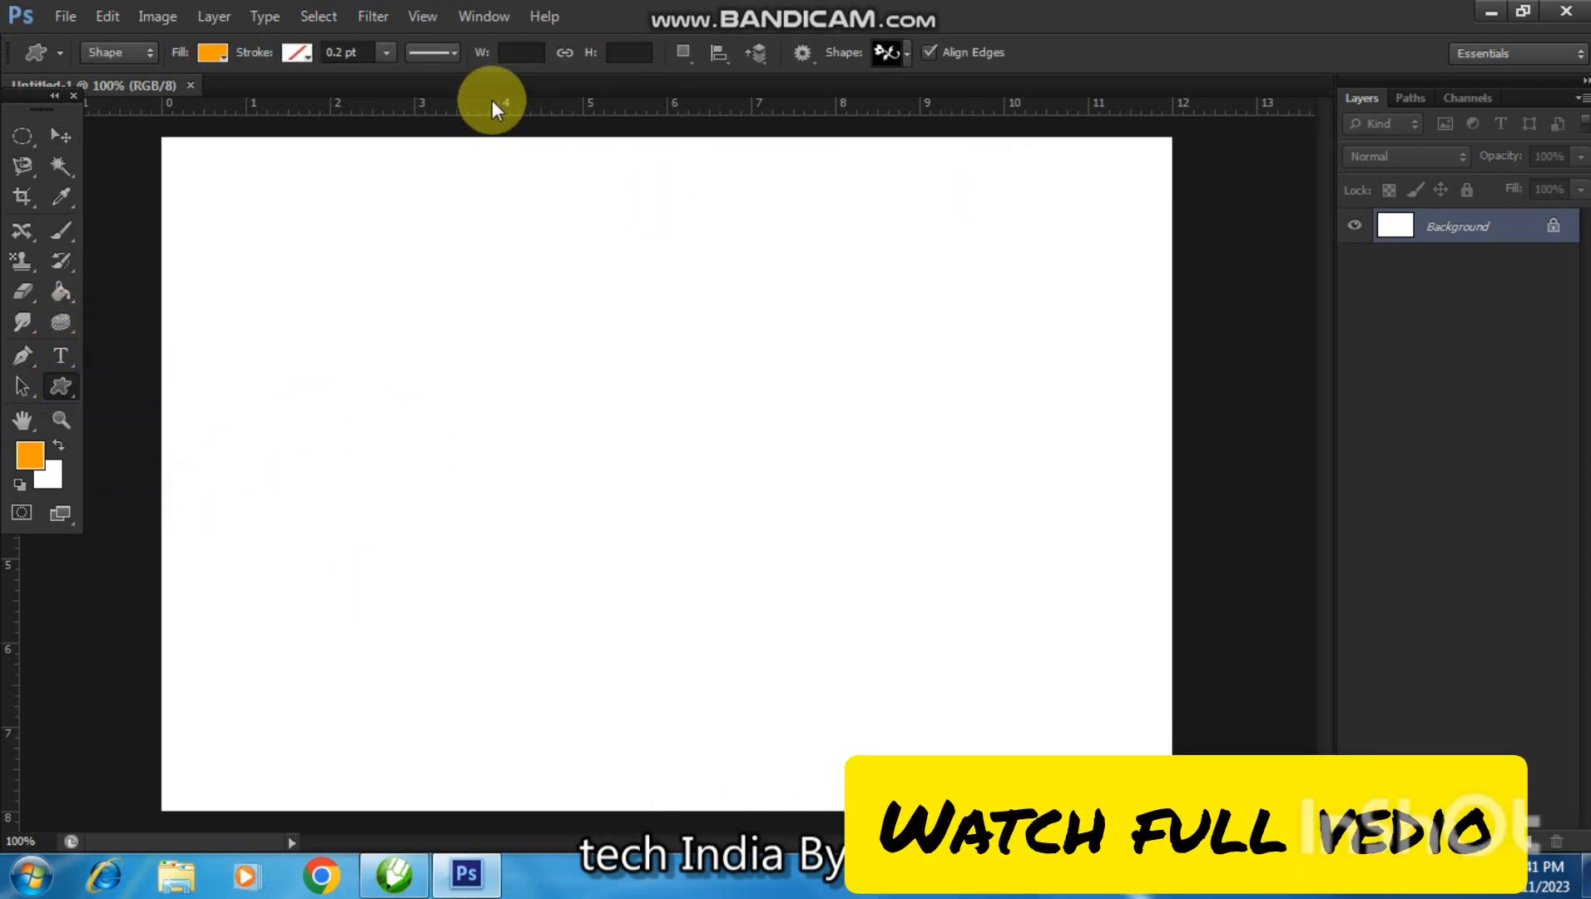
left_click(905, 52)
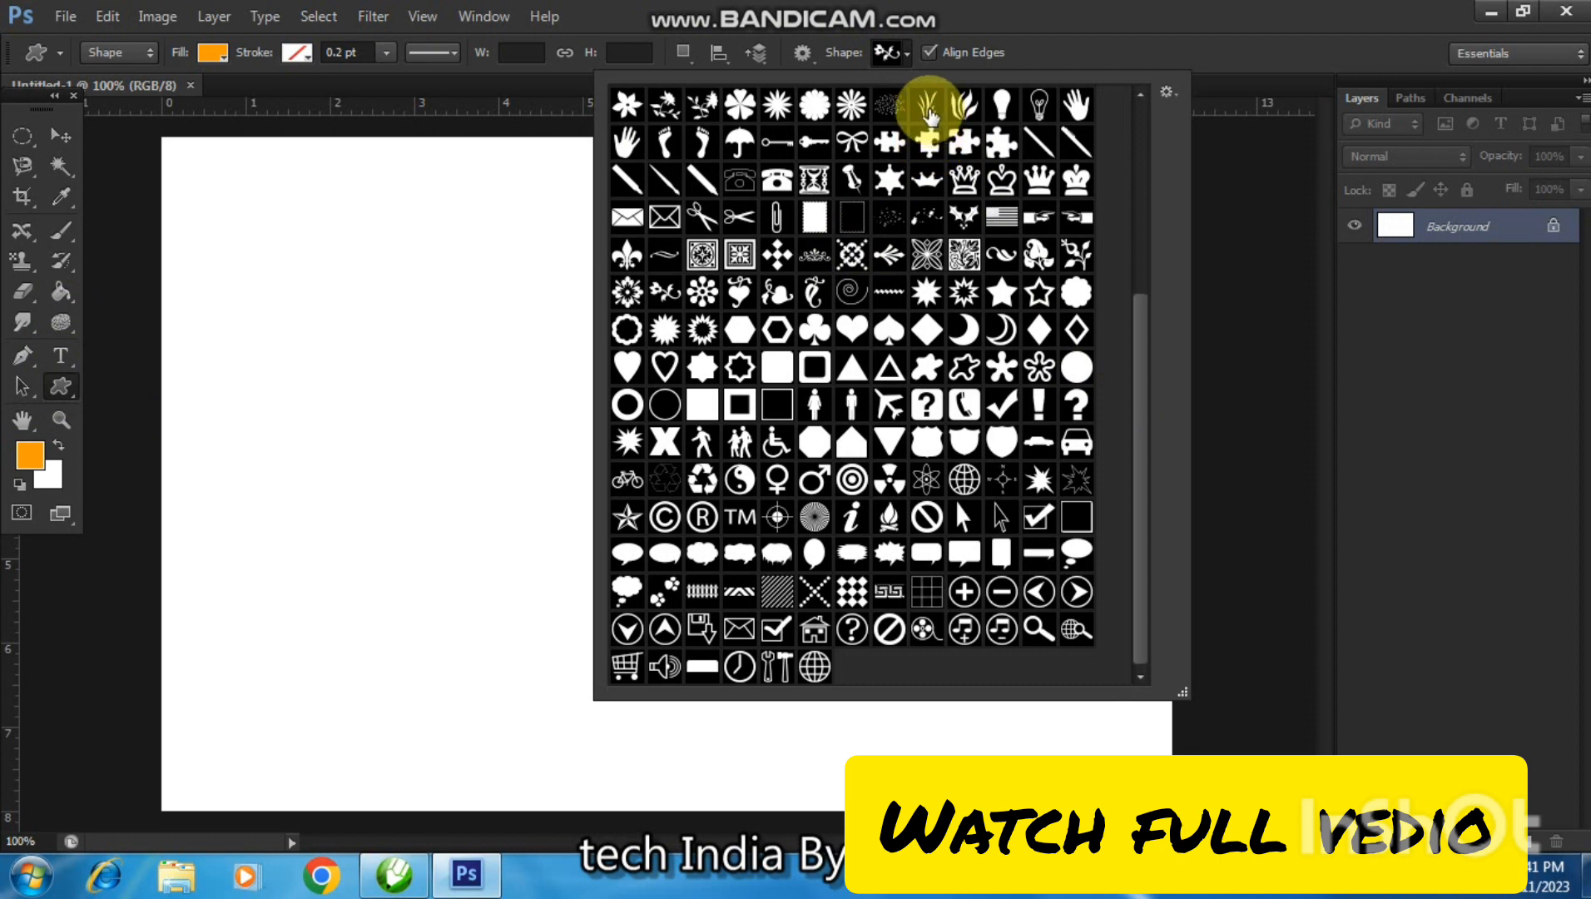
left_click(482, 246)
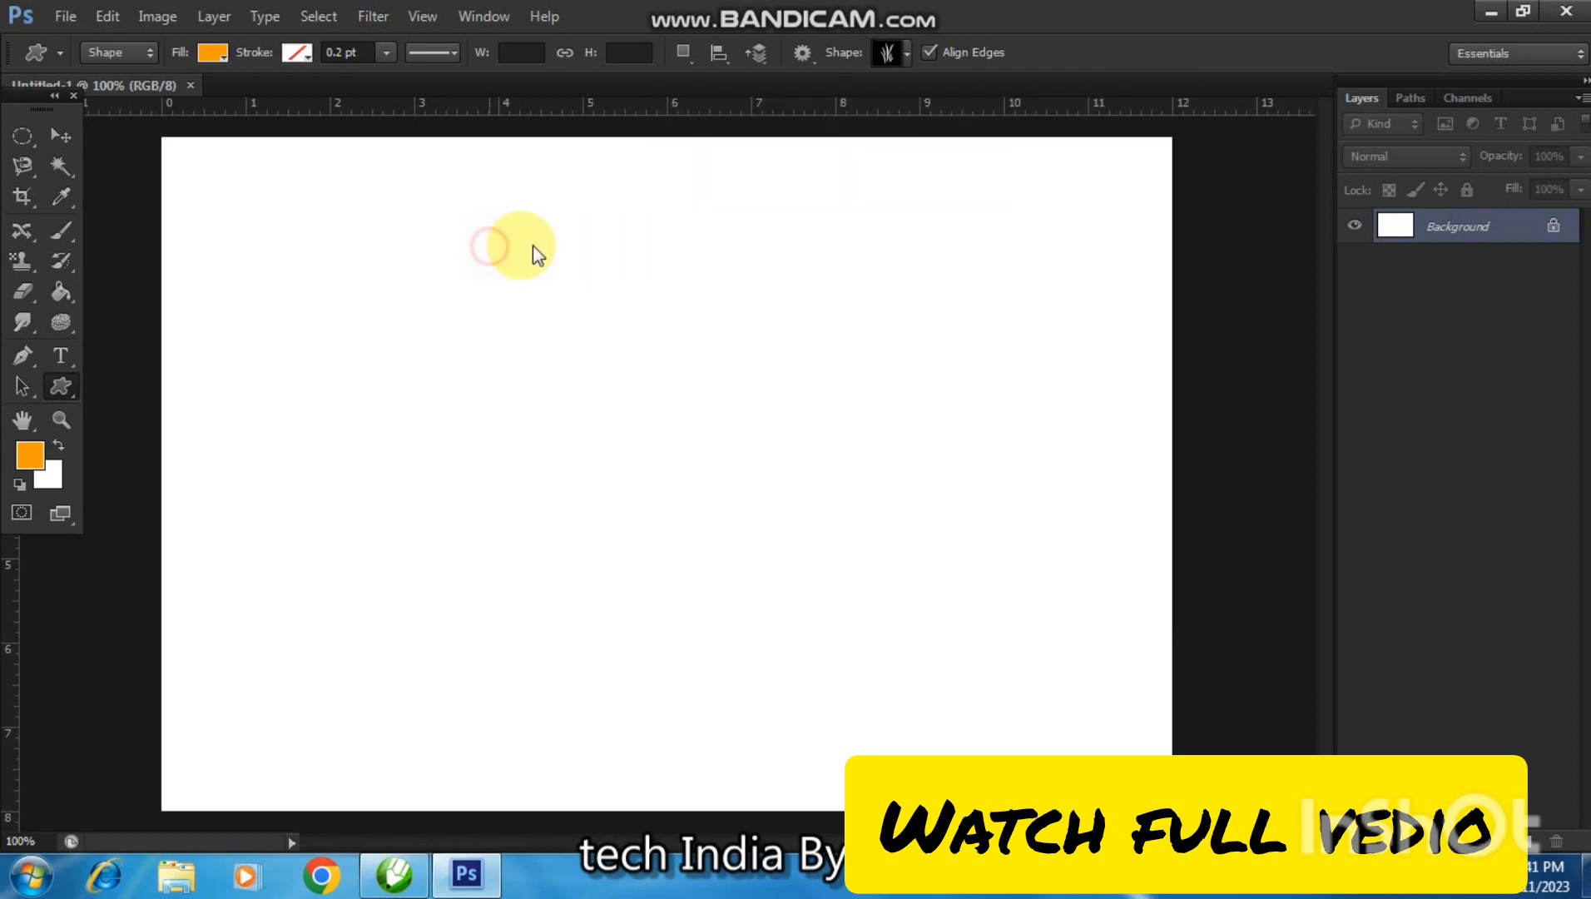
left_click(724, 381)
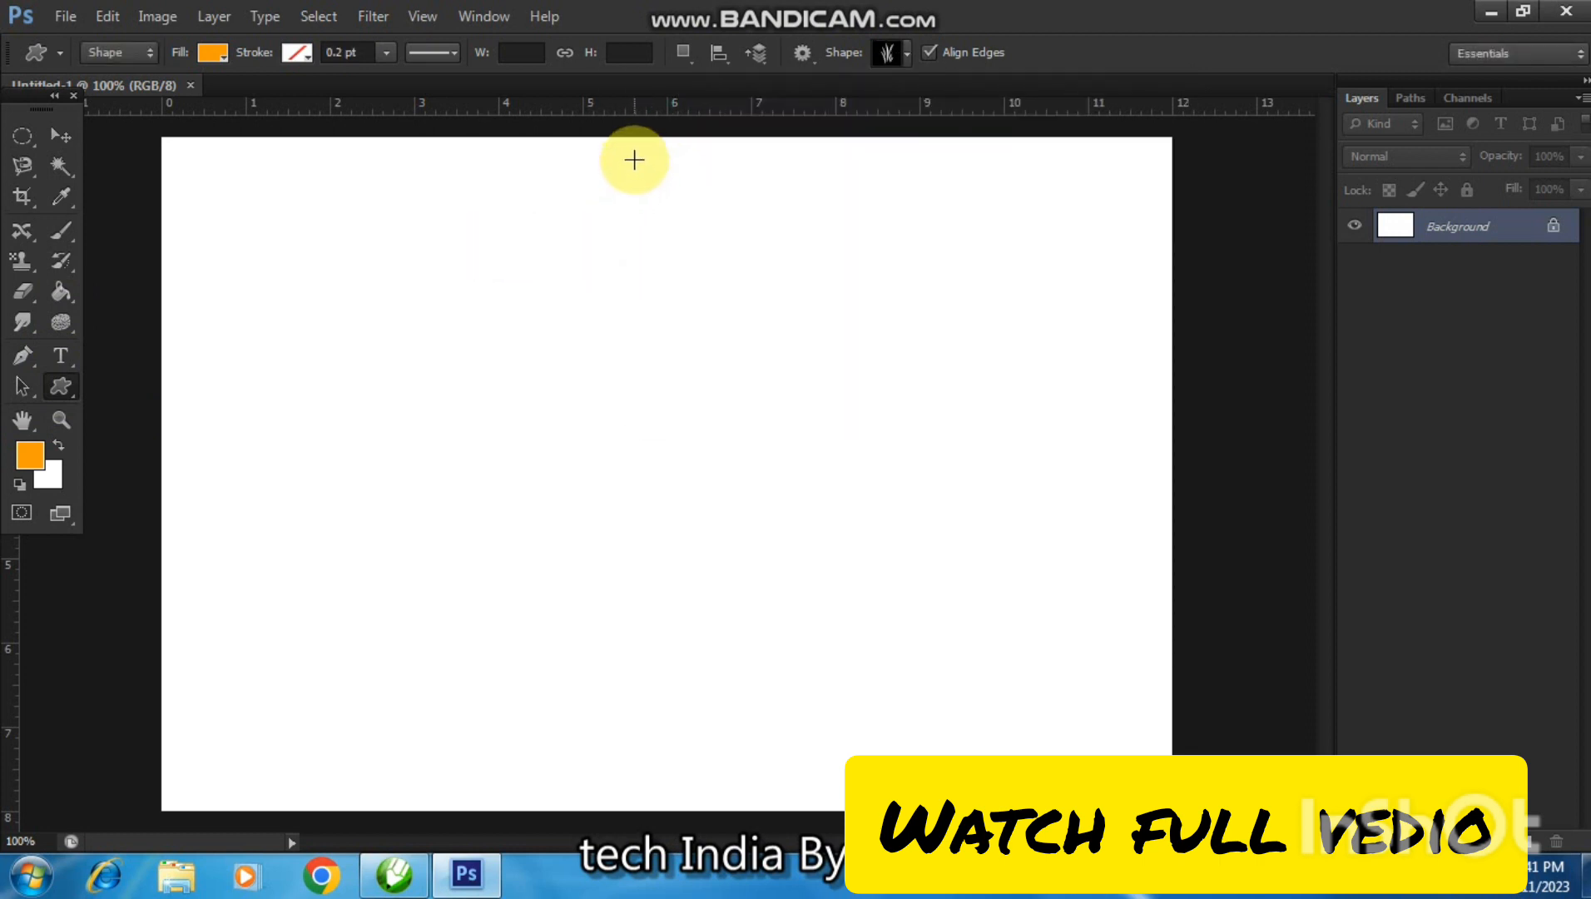
left_click_drag(632, 157, 694, 233)
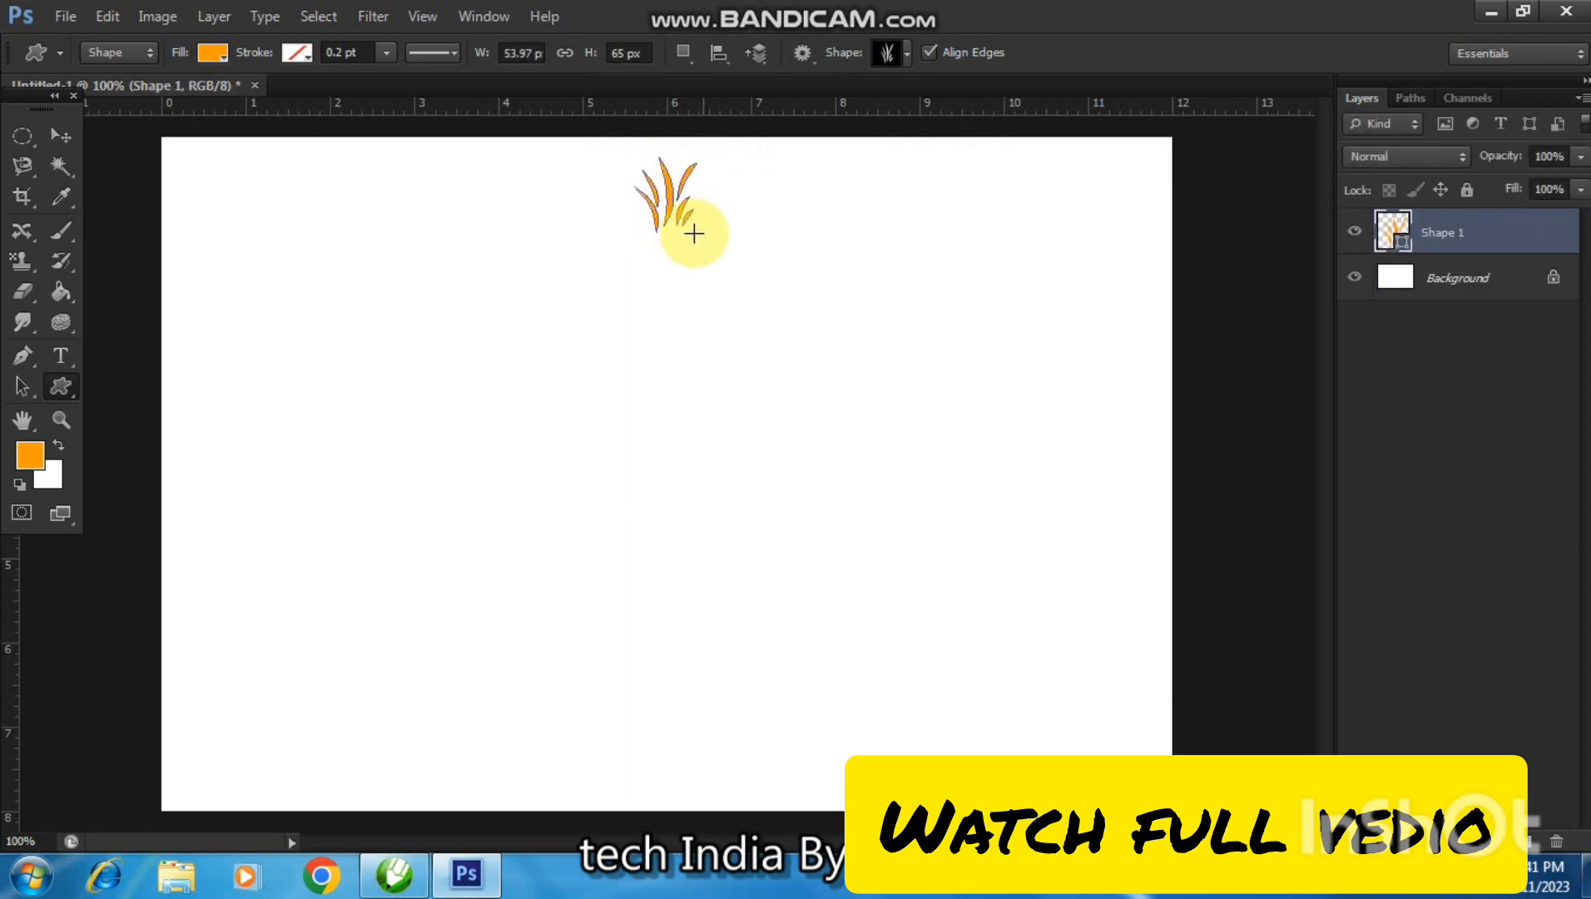
- Duplicate the grass tuft three times straight down to form a vertical column of four tufts
left_click(61, 136)
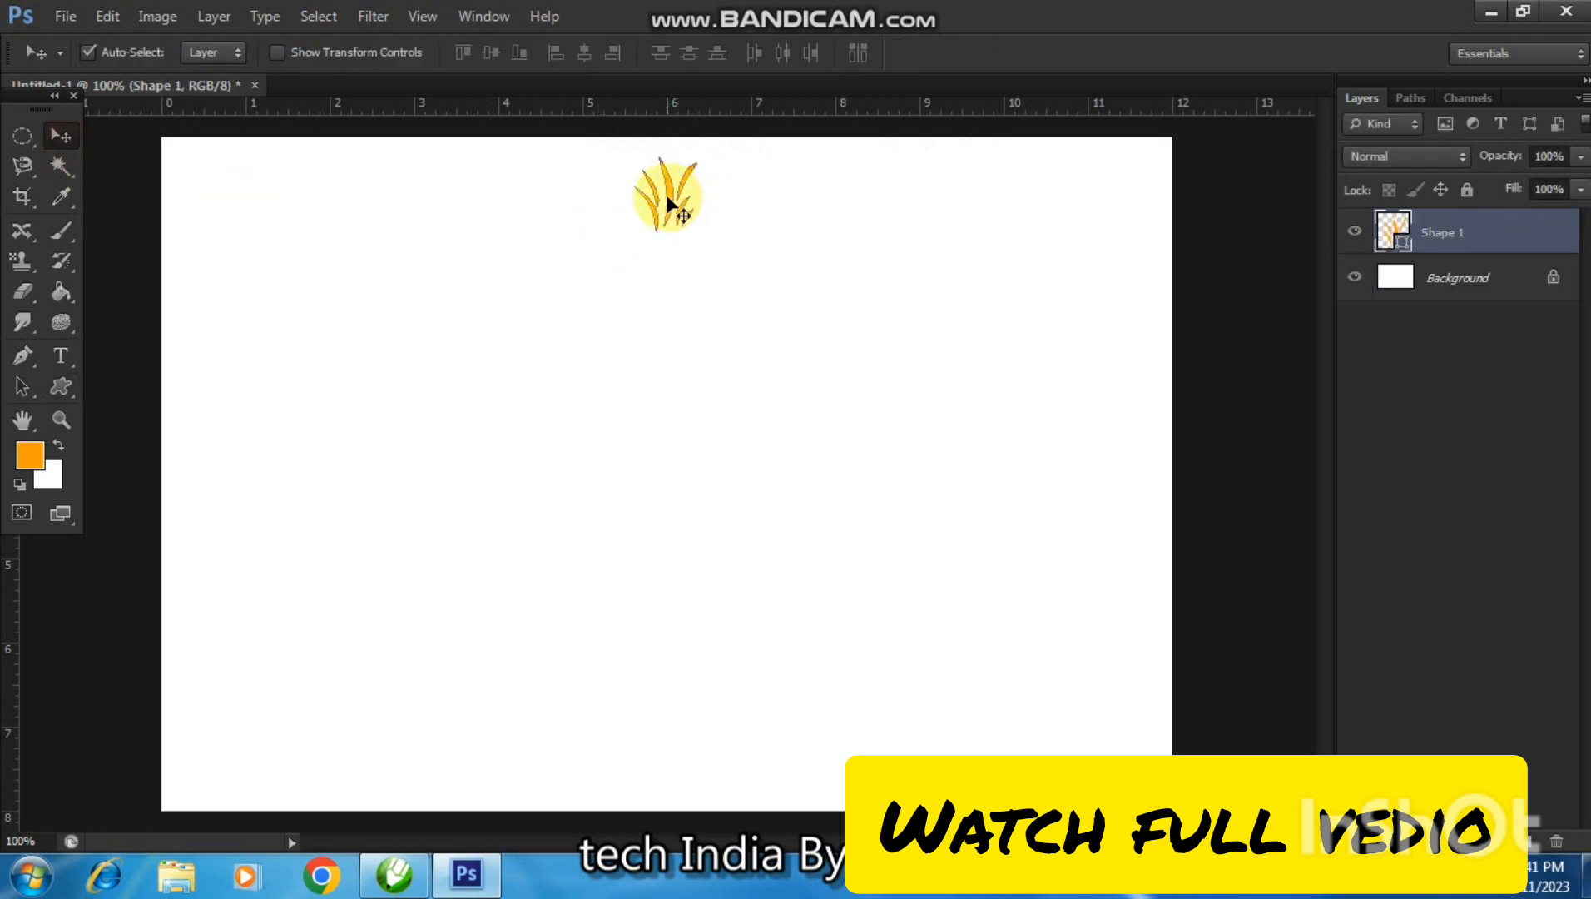
key("alt")
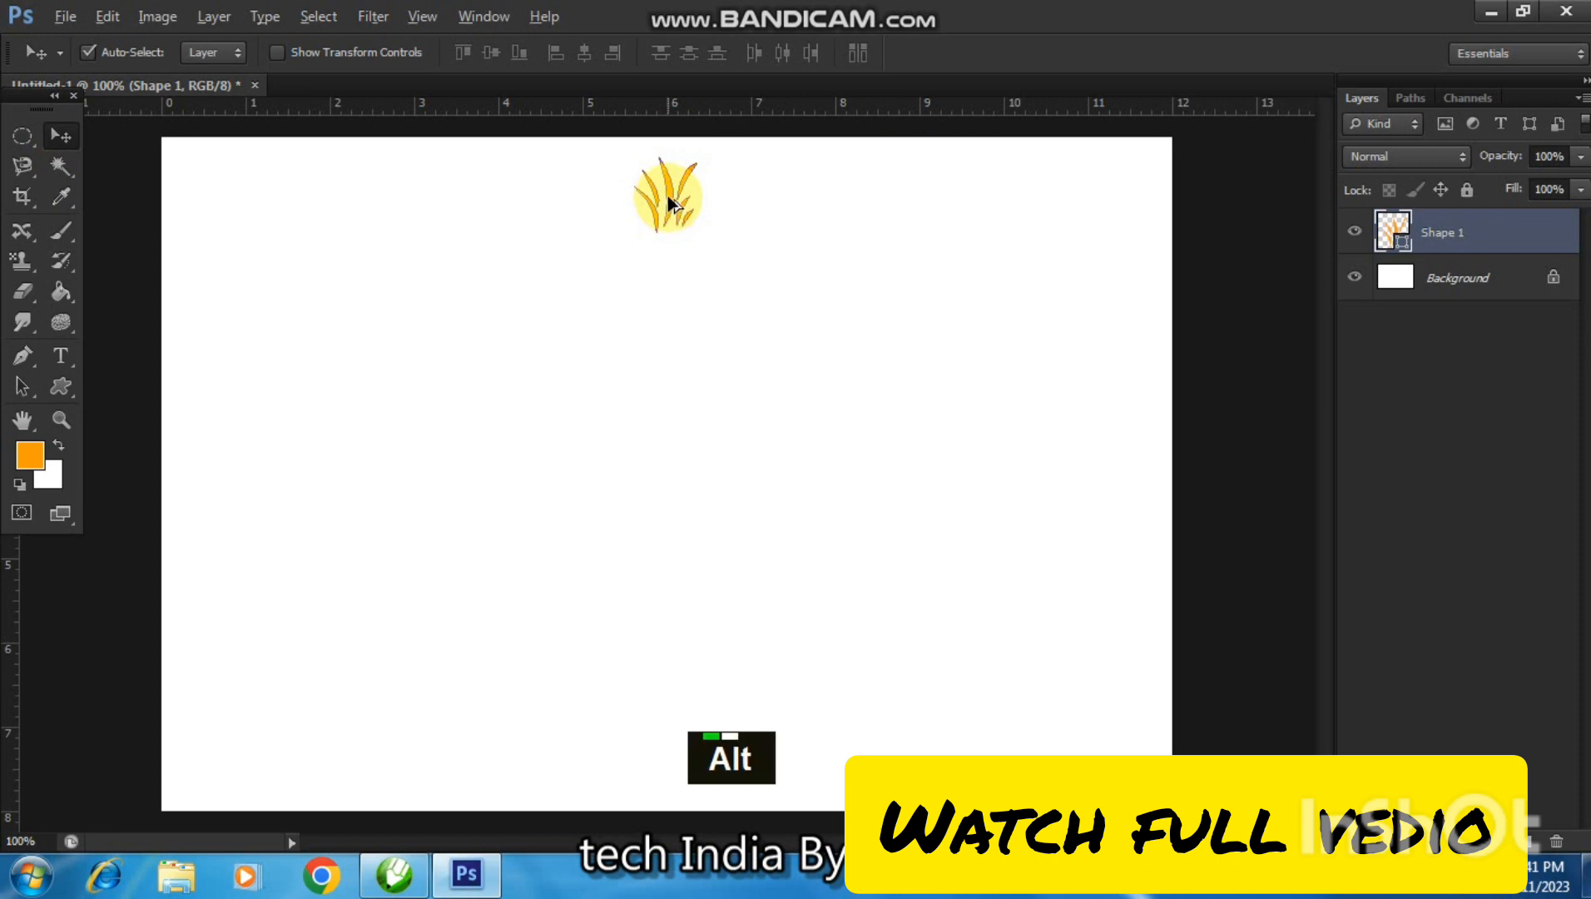
left_click(672, 202, "alt+shift")
left_click(806, 344)
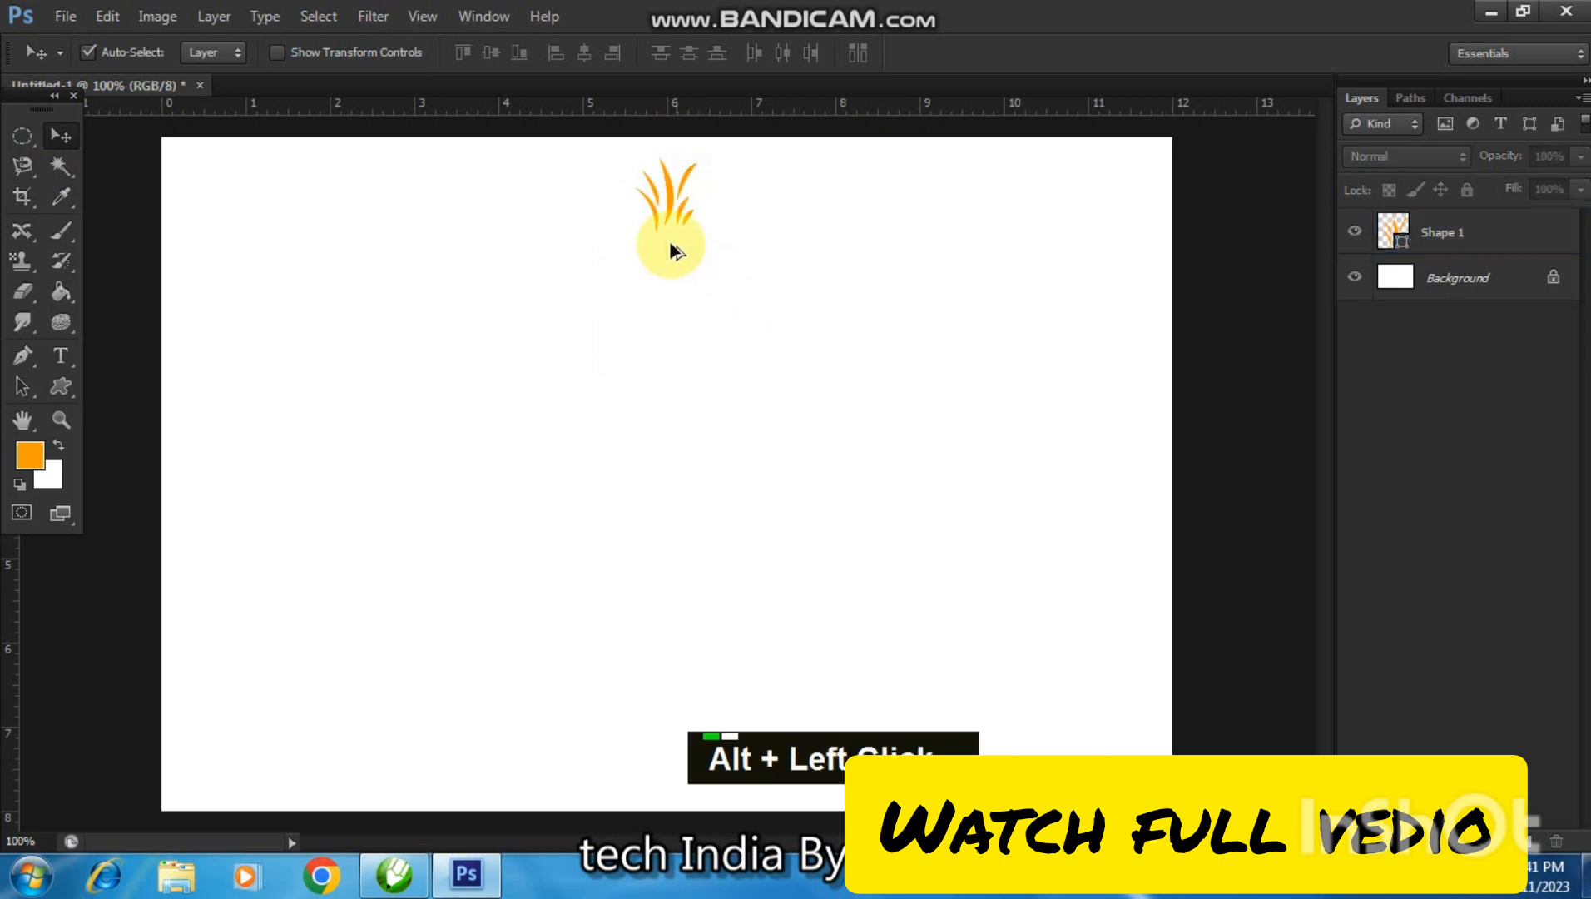
left_click(670, 198)
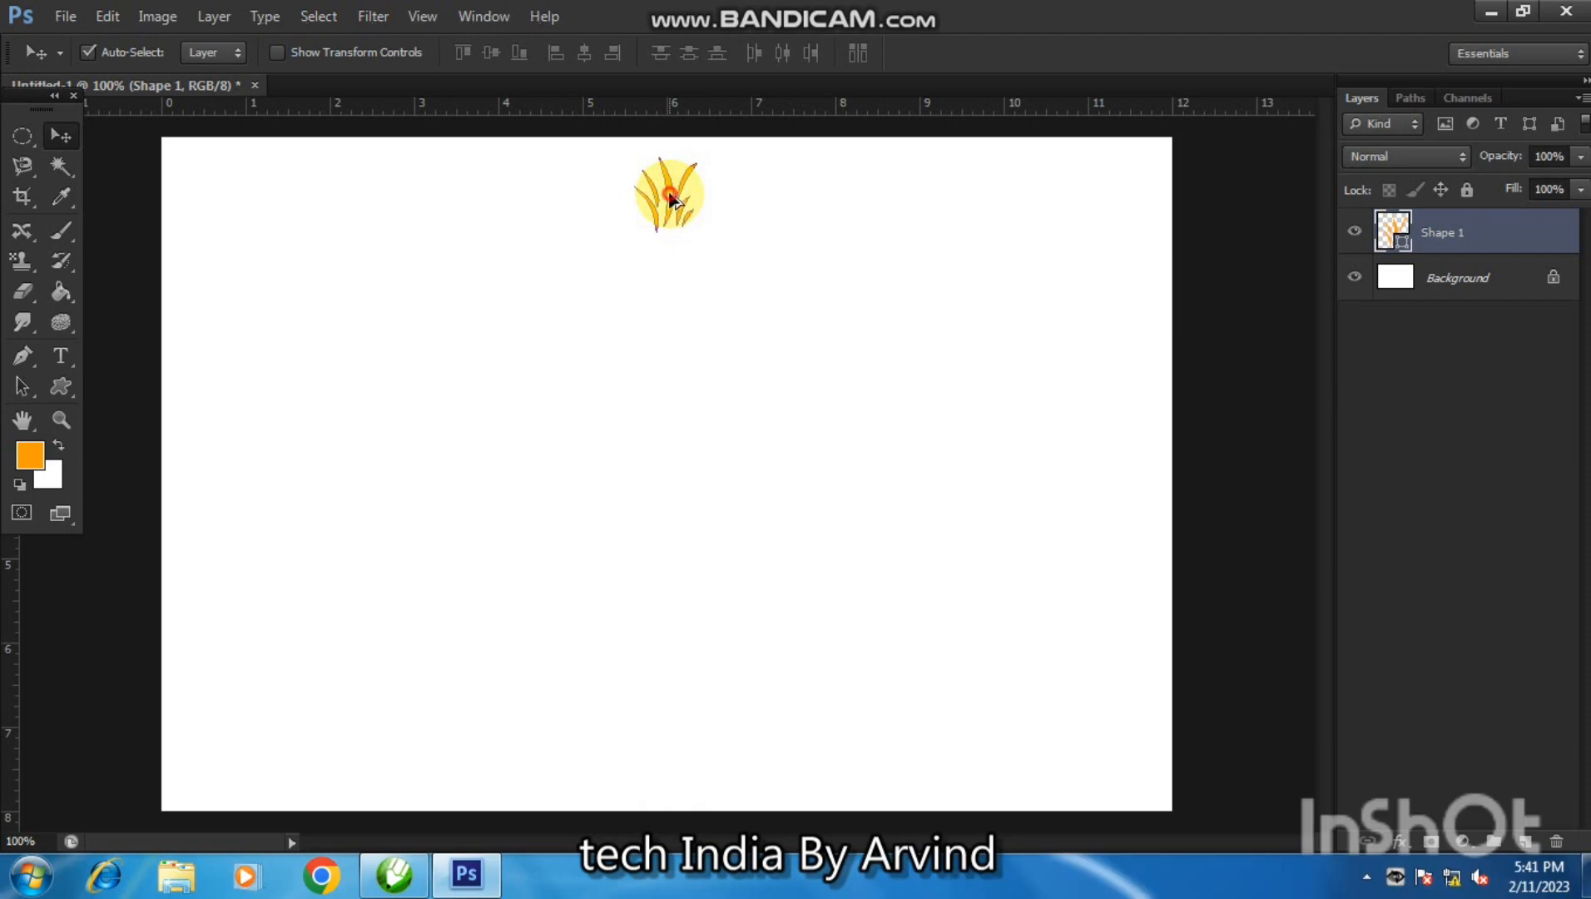
left_click_drag(672, 199, 674, 410)
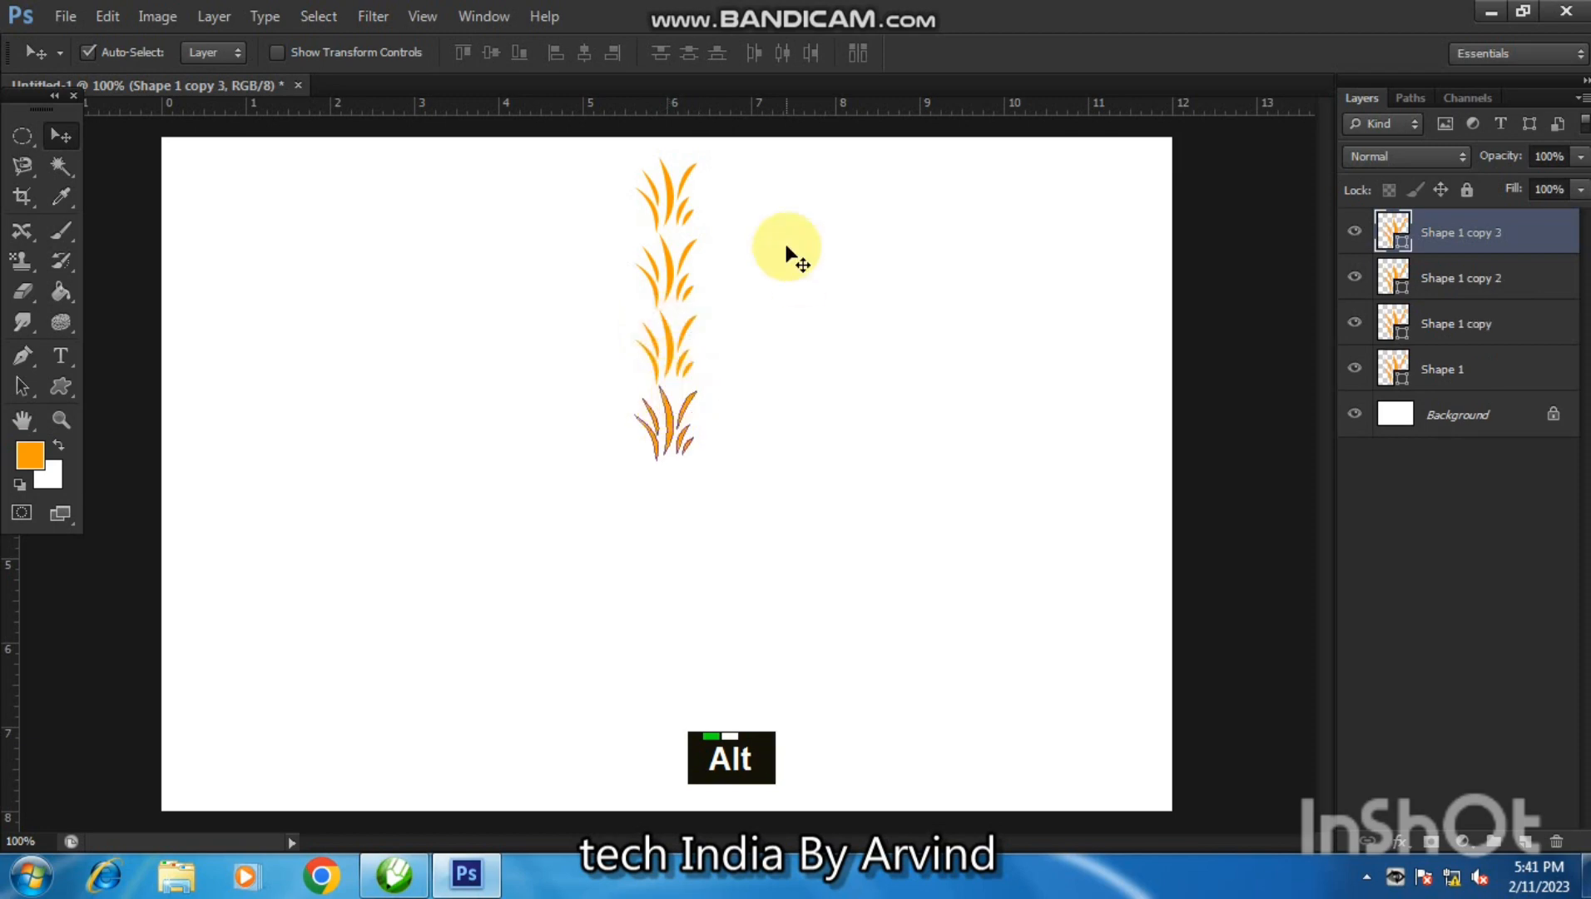
- Move the second tuft up against the first one and flip it horizontally
left_click(672, 273)
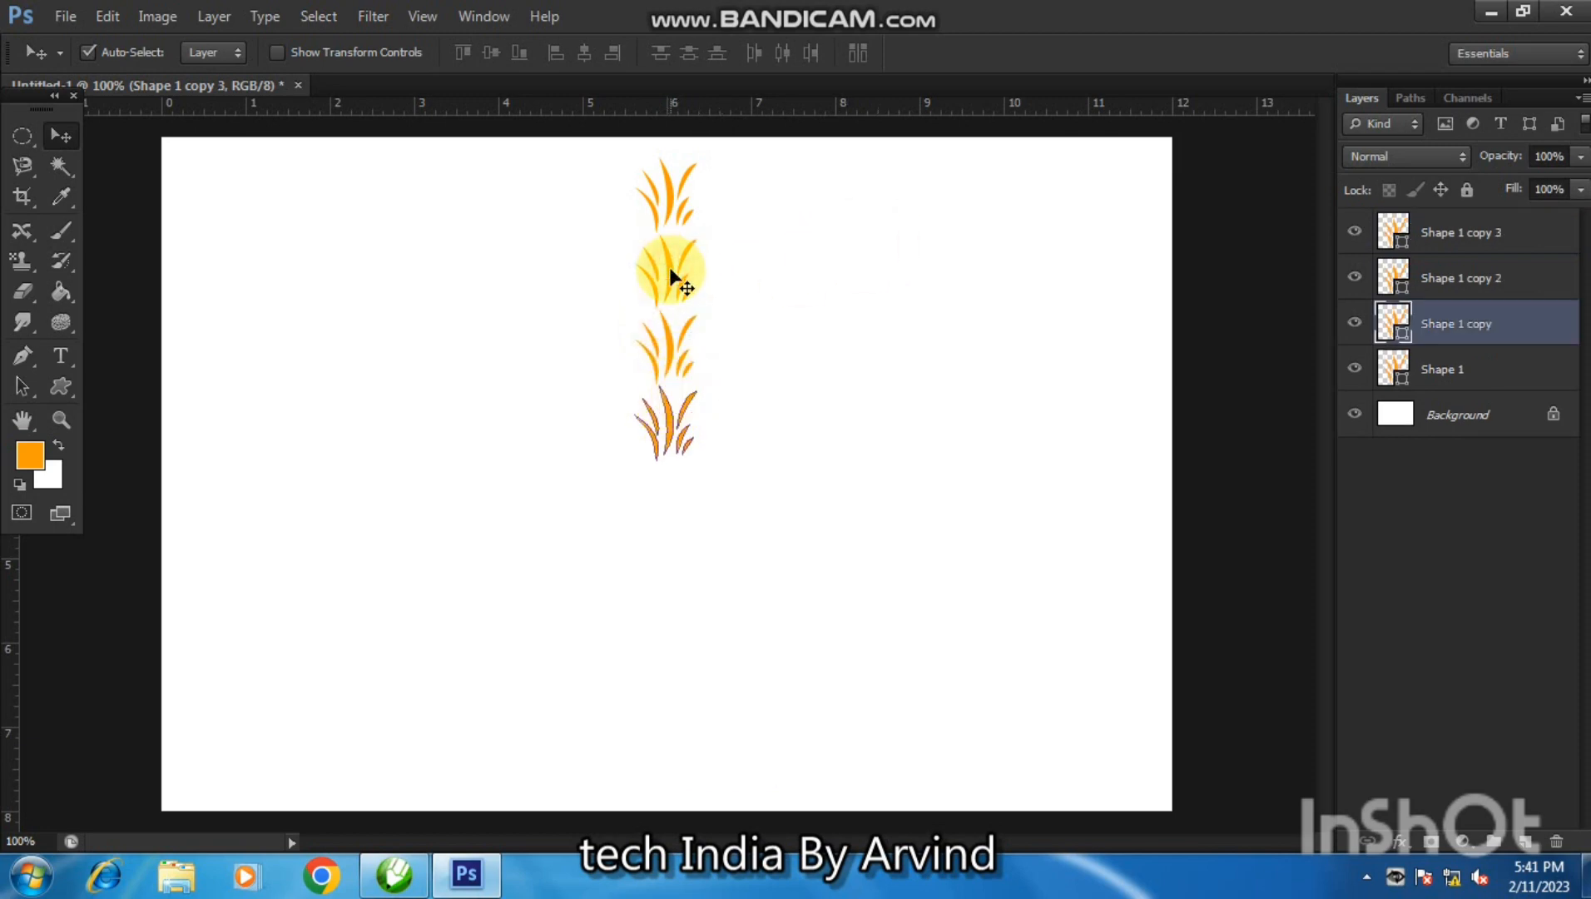
mouse_move(671, 279)
left_mouse_down()
mouse_move(668, 241)
mouse_move(671, 258)
left_mouse_up()
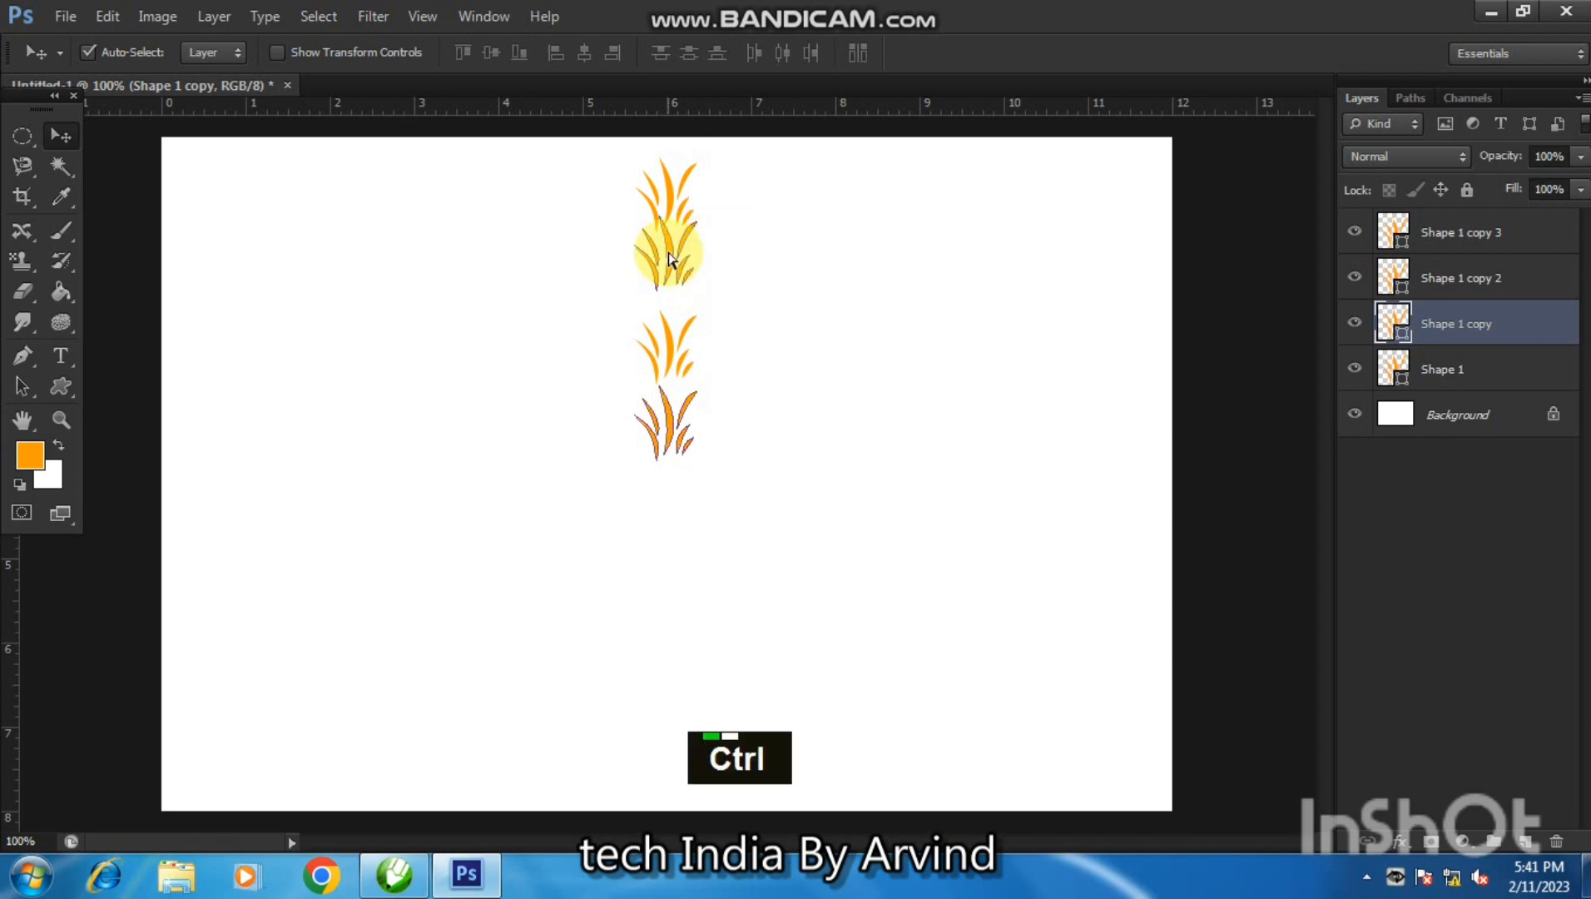
key("ctrl+t")
right_click(670, 251)
left_click(743, 605)
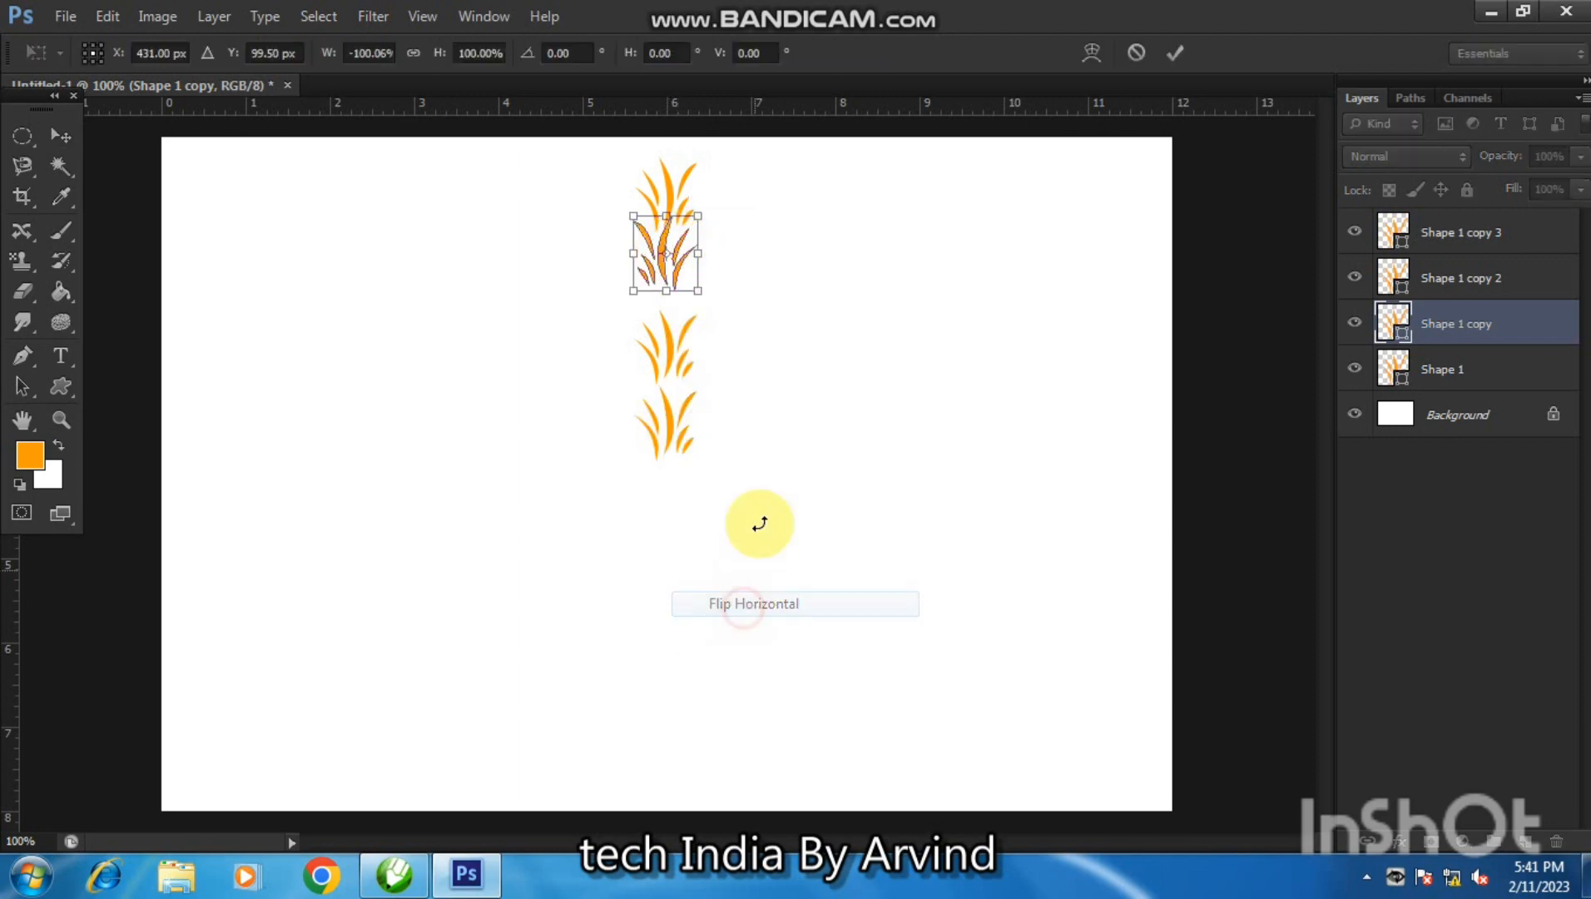
key("Return")
- Flip the bottom tuft horizontally and move the lower two tufts up to close the gaps in the column
left_click_drag(670, 358, 672, 299)
double_click(813, 274)
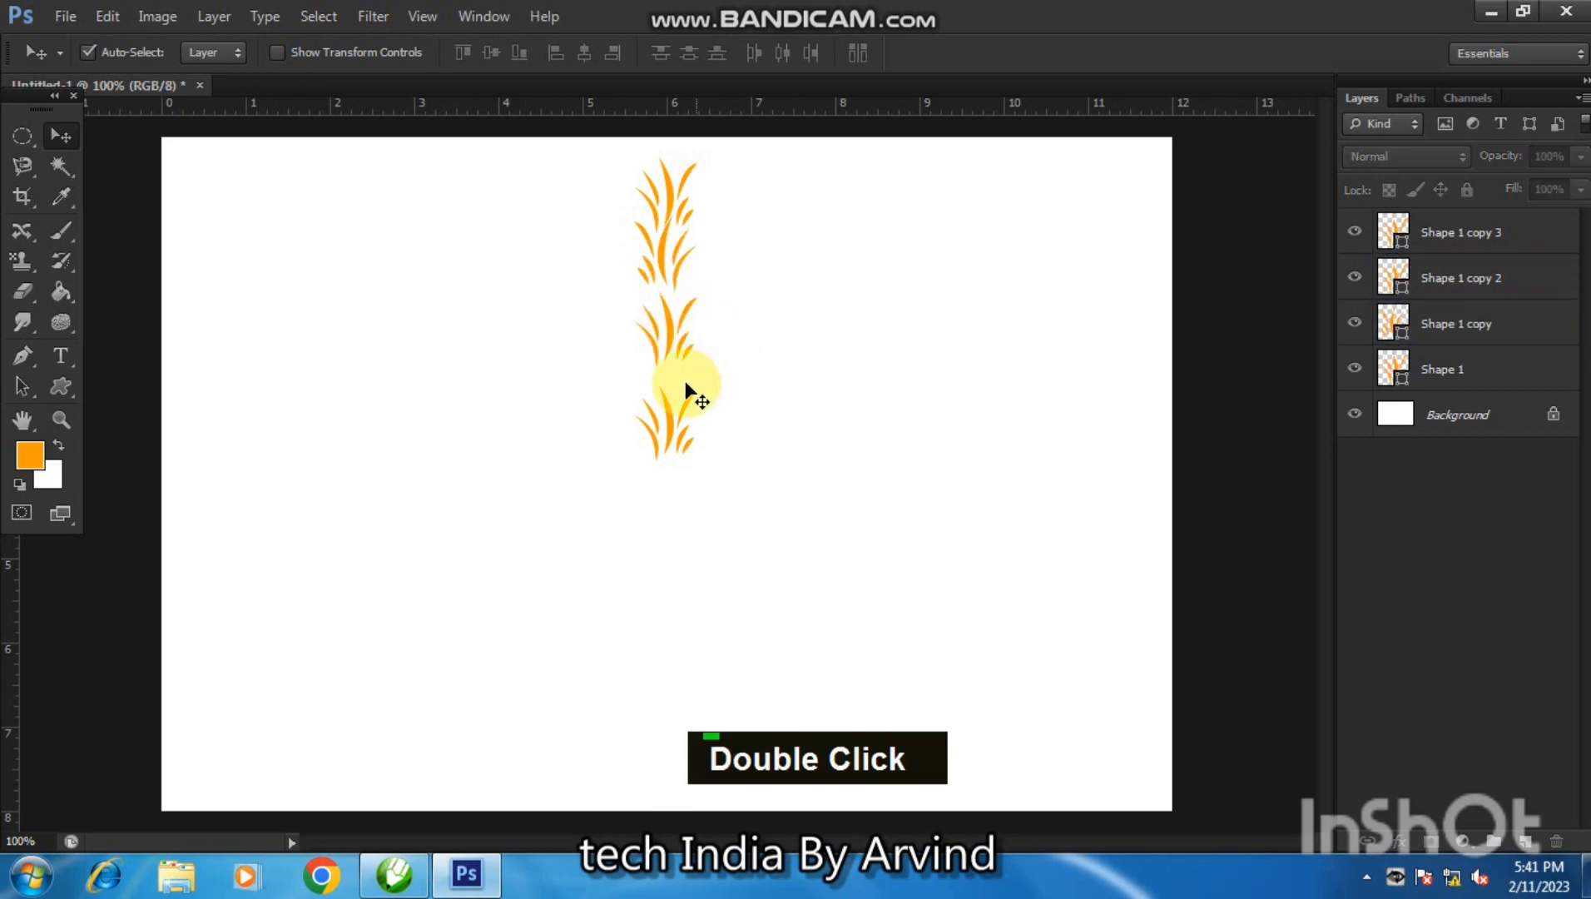
left_click_drag(669, 409, 674, 398)
key("ctrl+t")
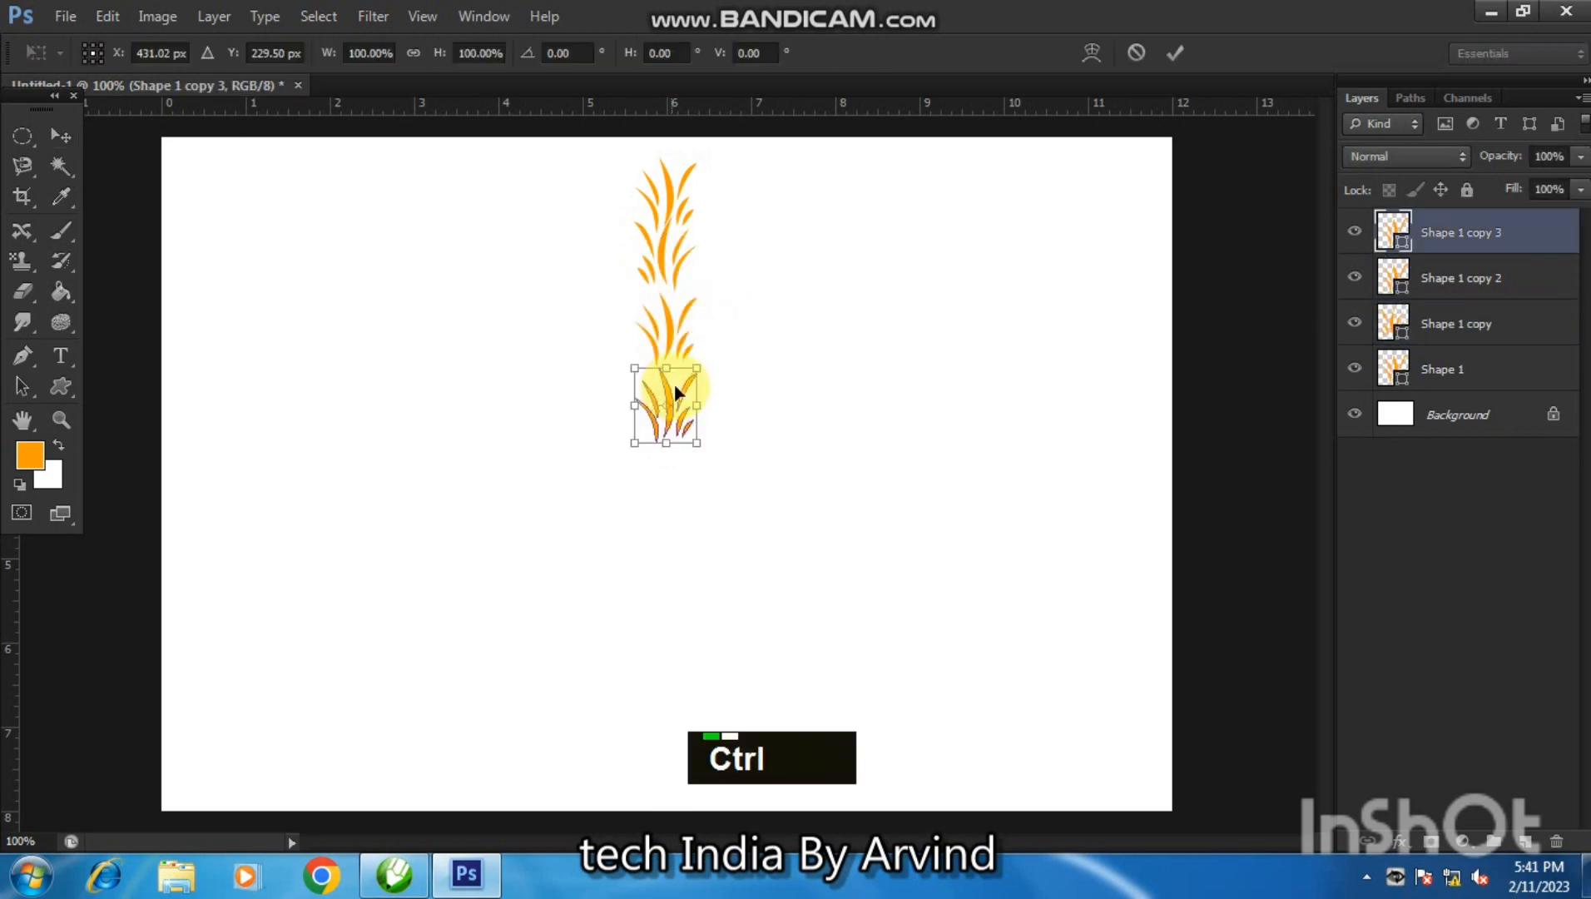
right_click(676, 385)
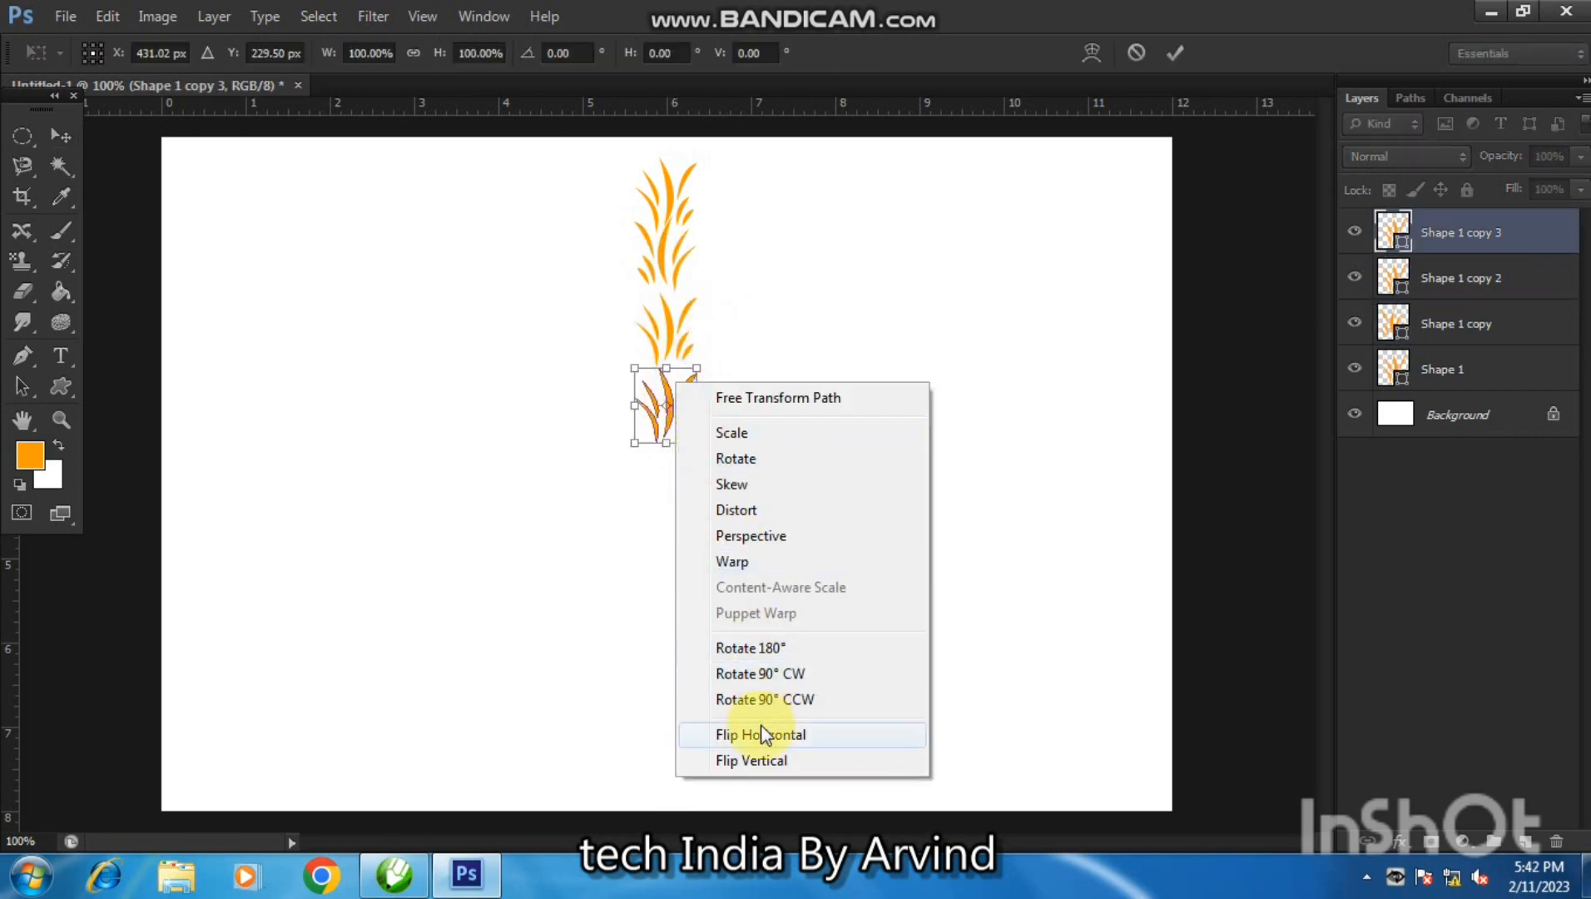
left_click(728, 731)
key("Return")
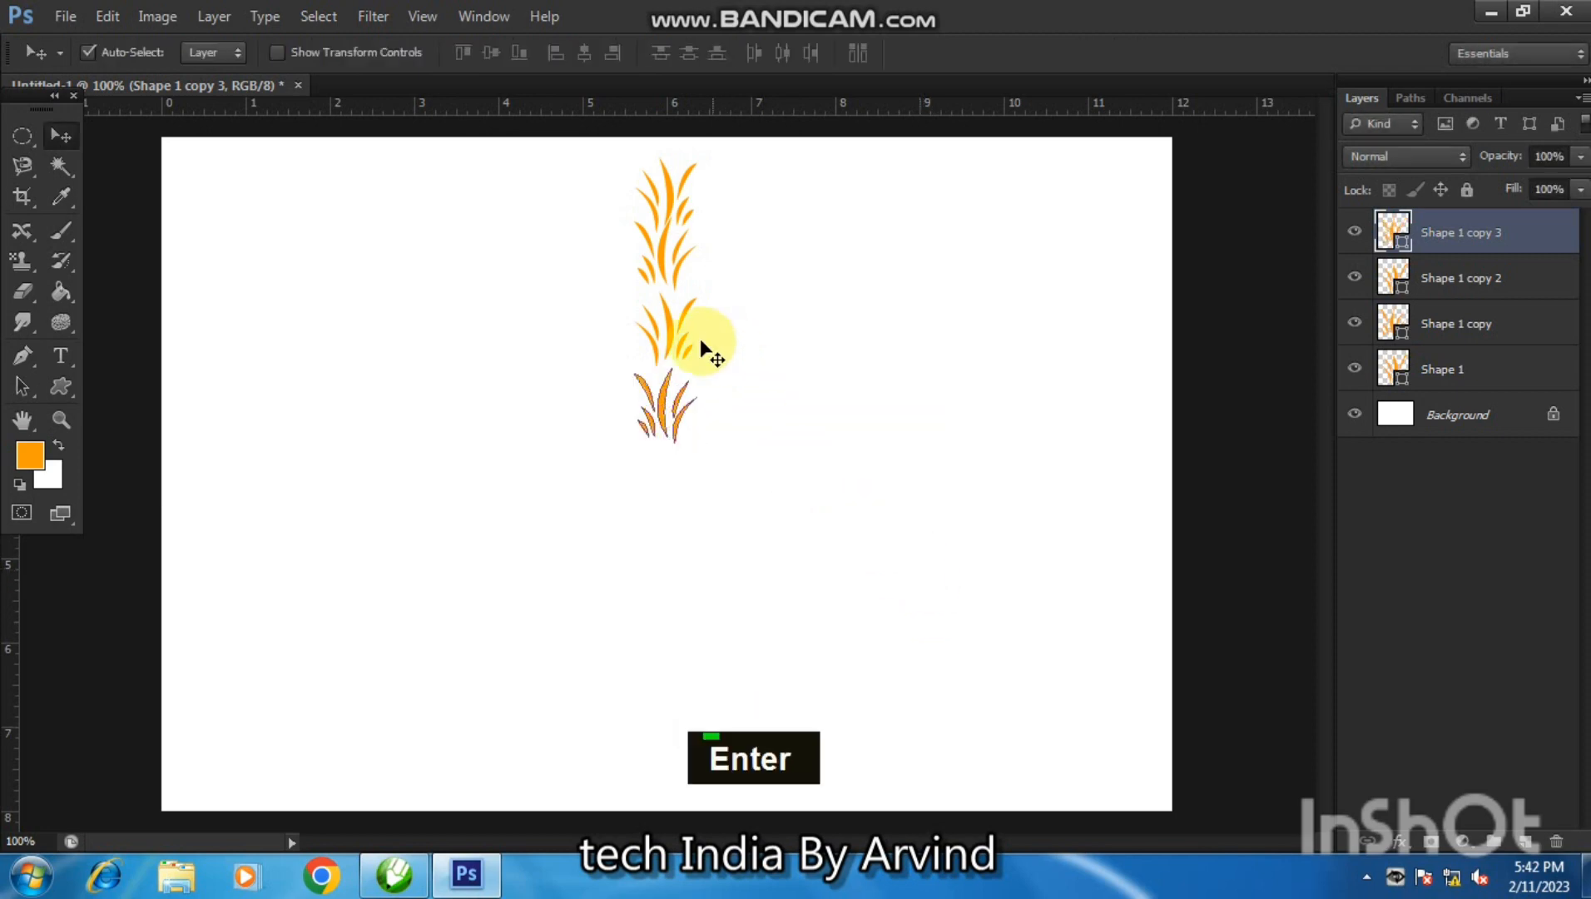
left_click_drag(667, 341, 671, 324)
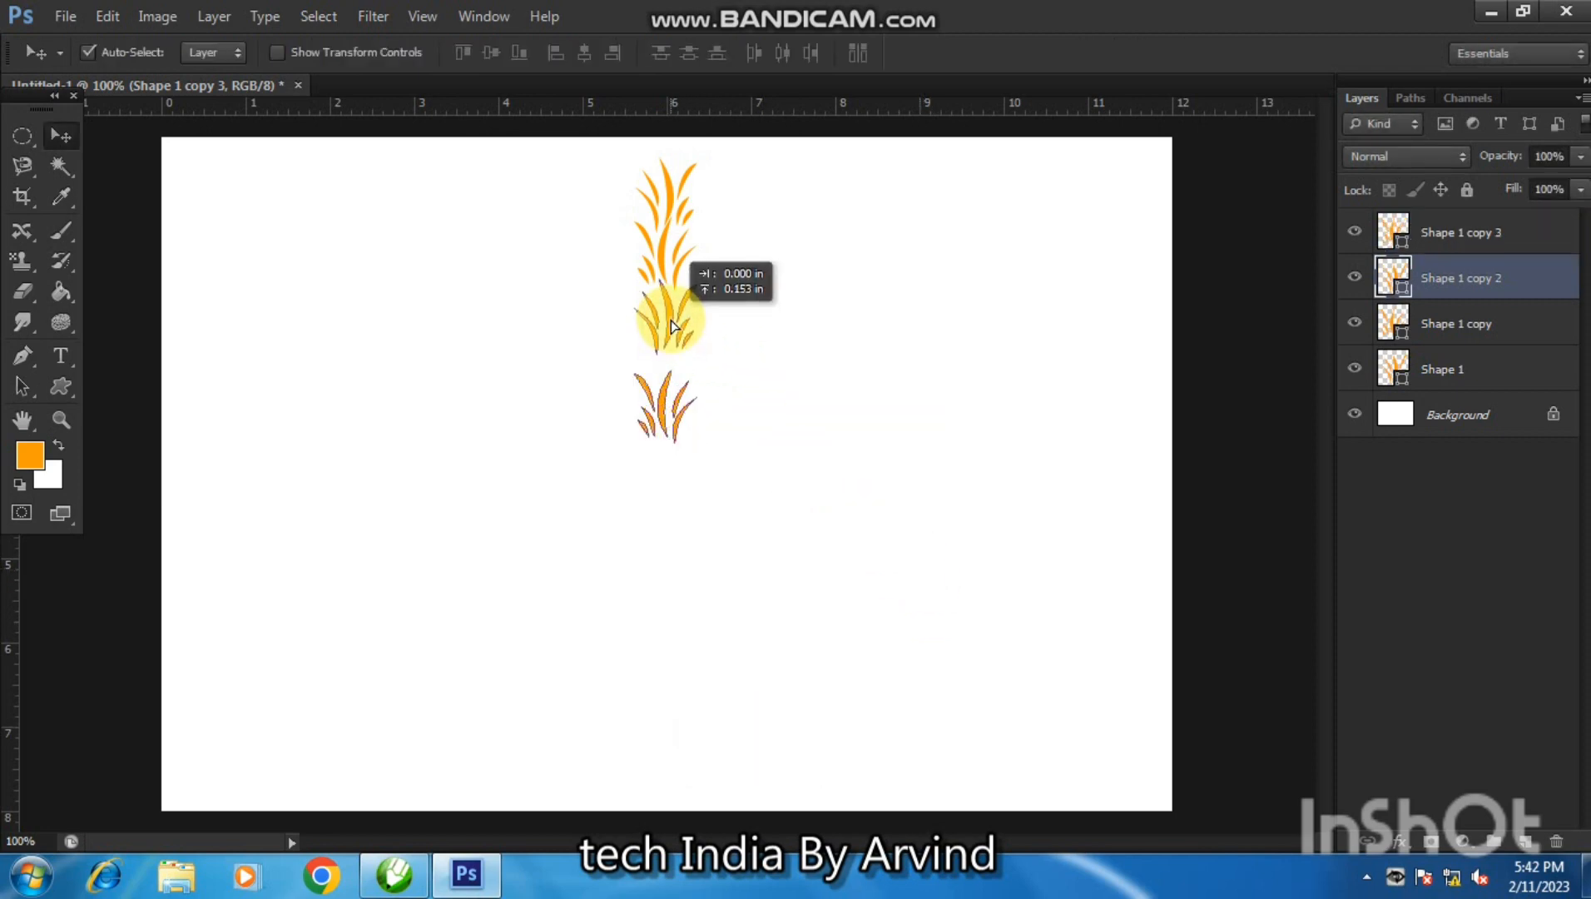
left_click_drag(659, 402, 663, 385)
- Select all four grass shape layers and link them together
left_click(1466, 239)
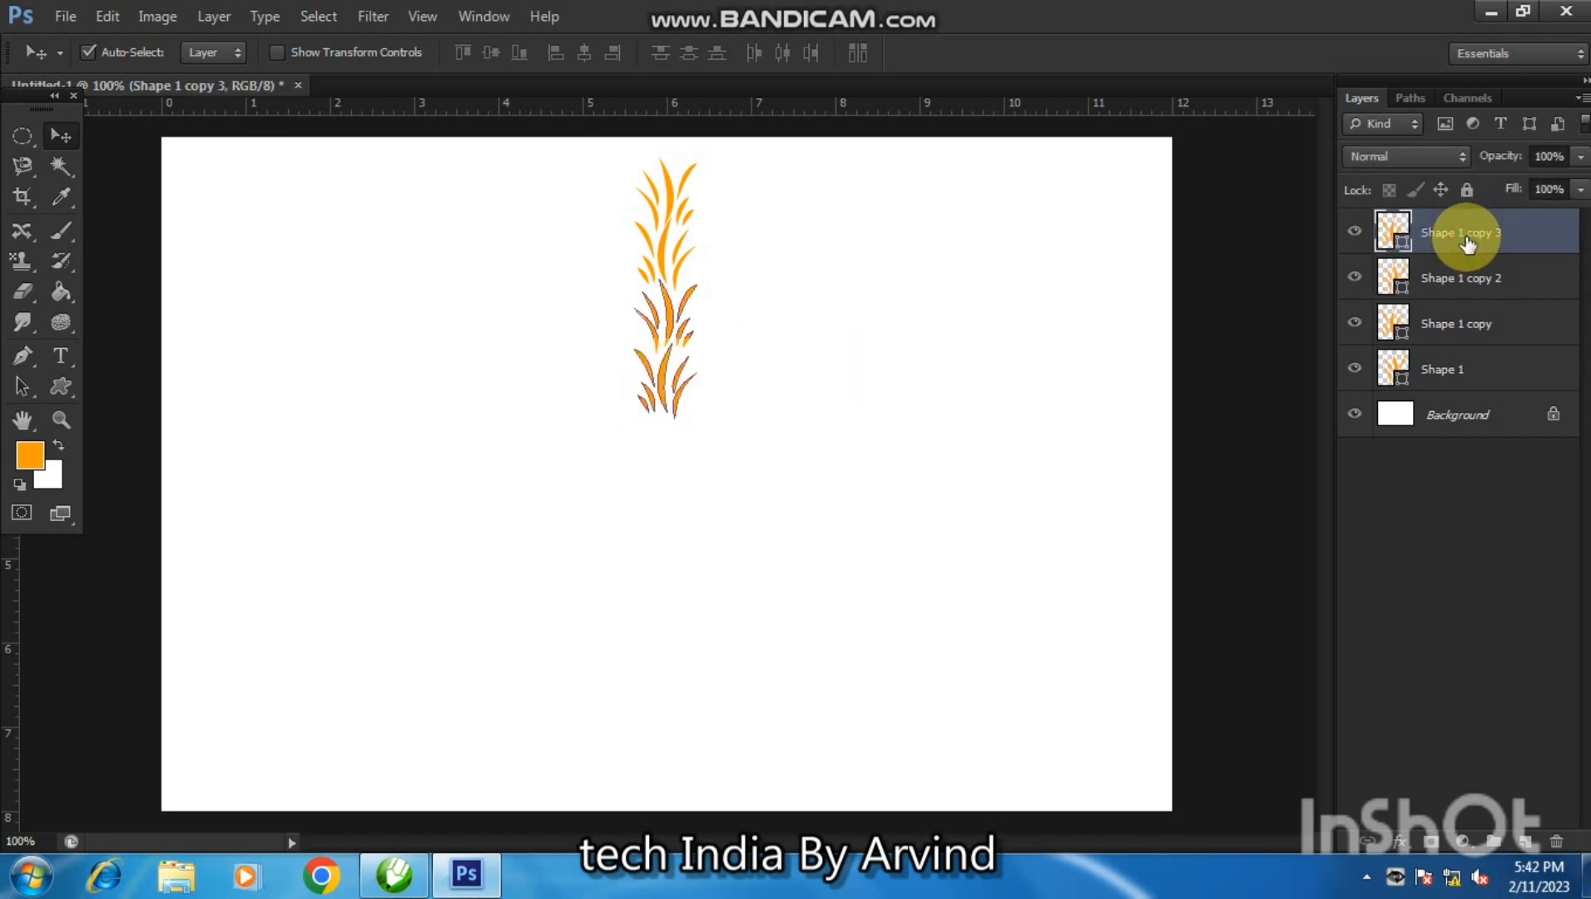
left_click(1464, 278, "shift")
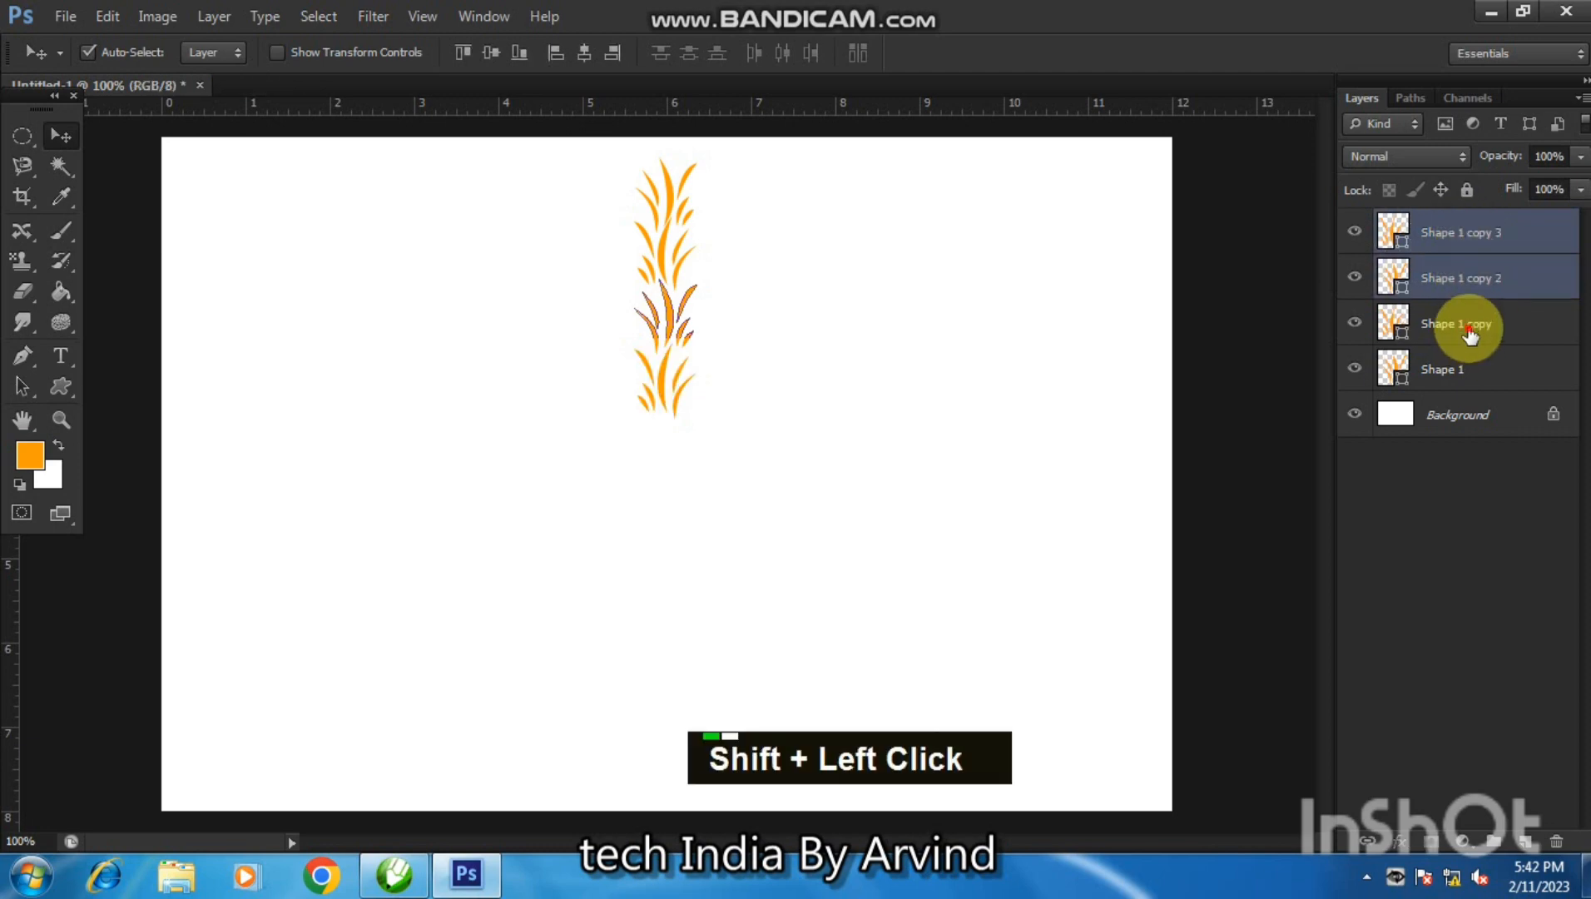
left_click(1466, 327, "shift")
left_click(1467, 376, "shift")
right_click(1484, 234)
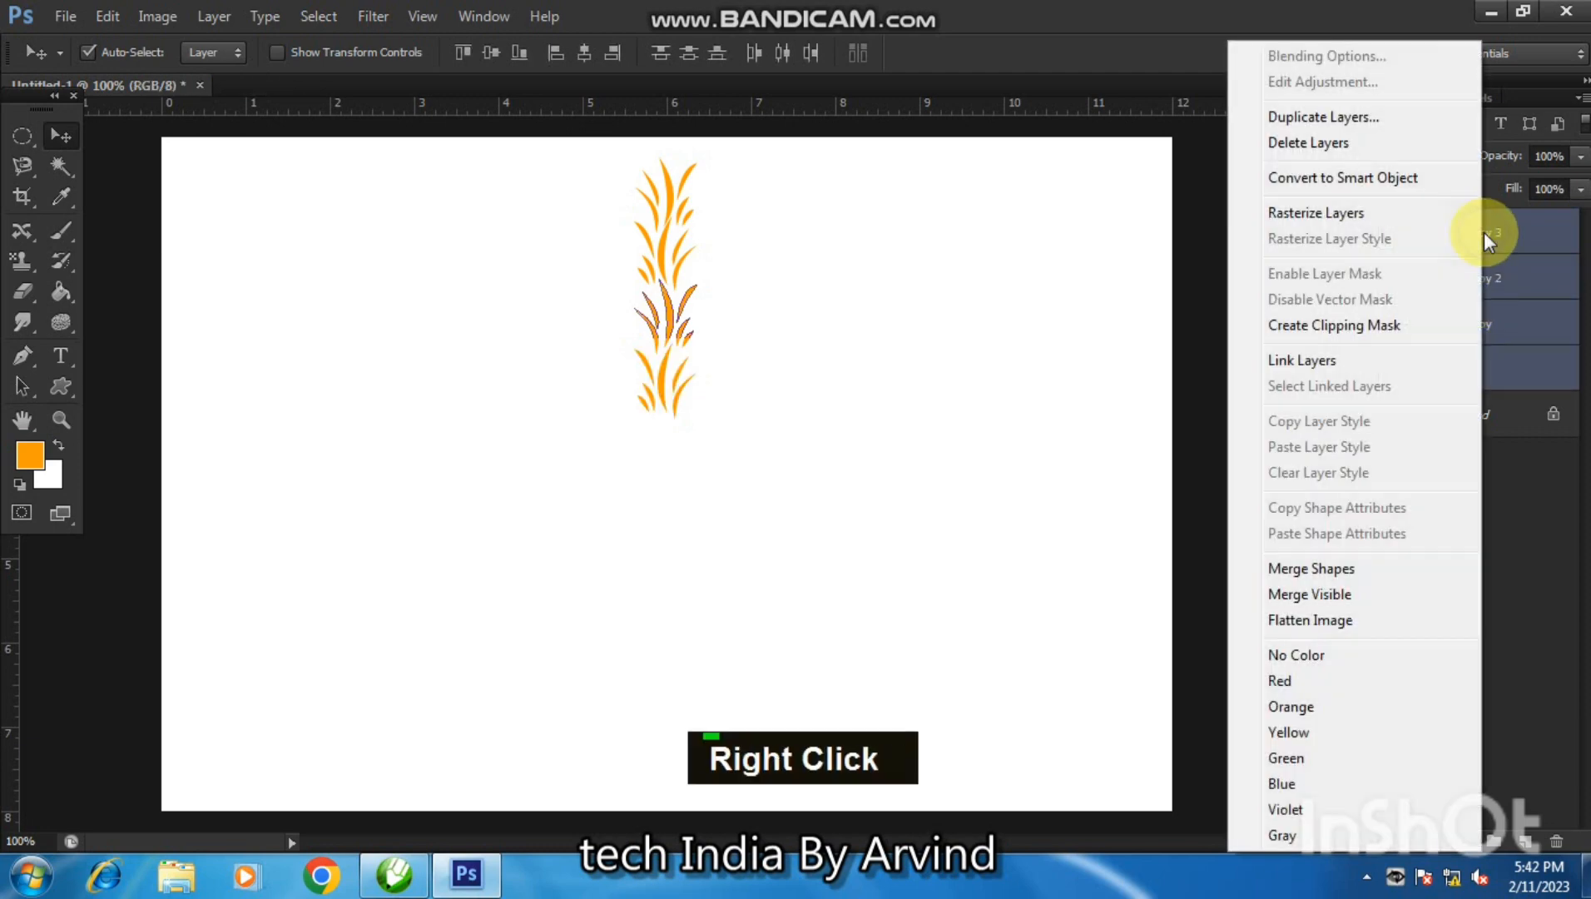
left_click(1307, 361)
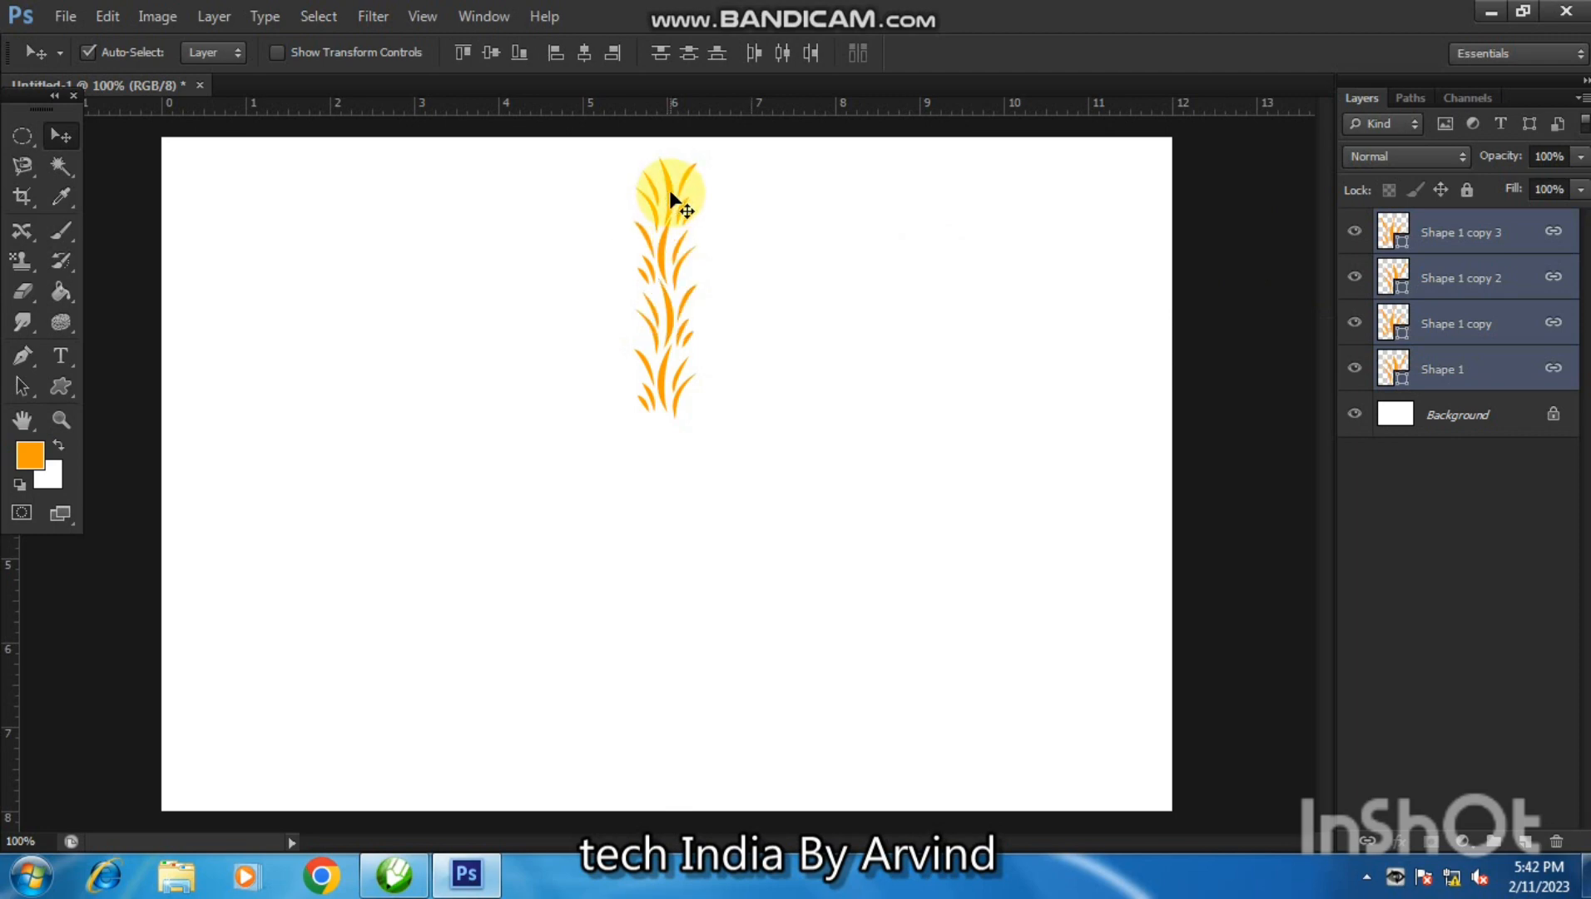
- Try to narrow the lower end of the linked grass column with a Perspective transform, and undo it
key("ctrl")
key("ctrl+t")
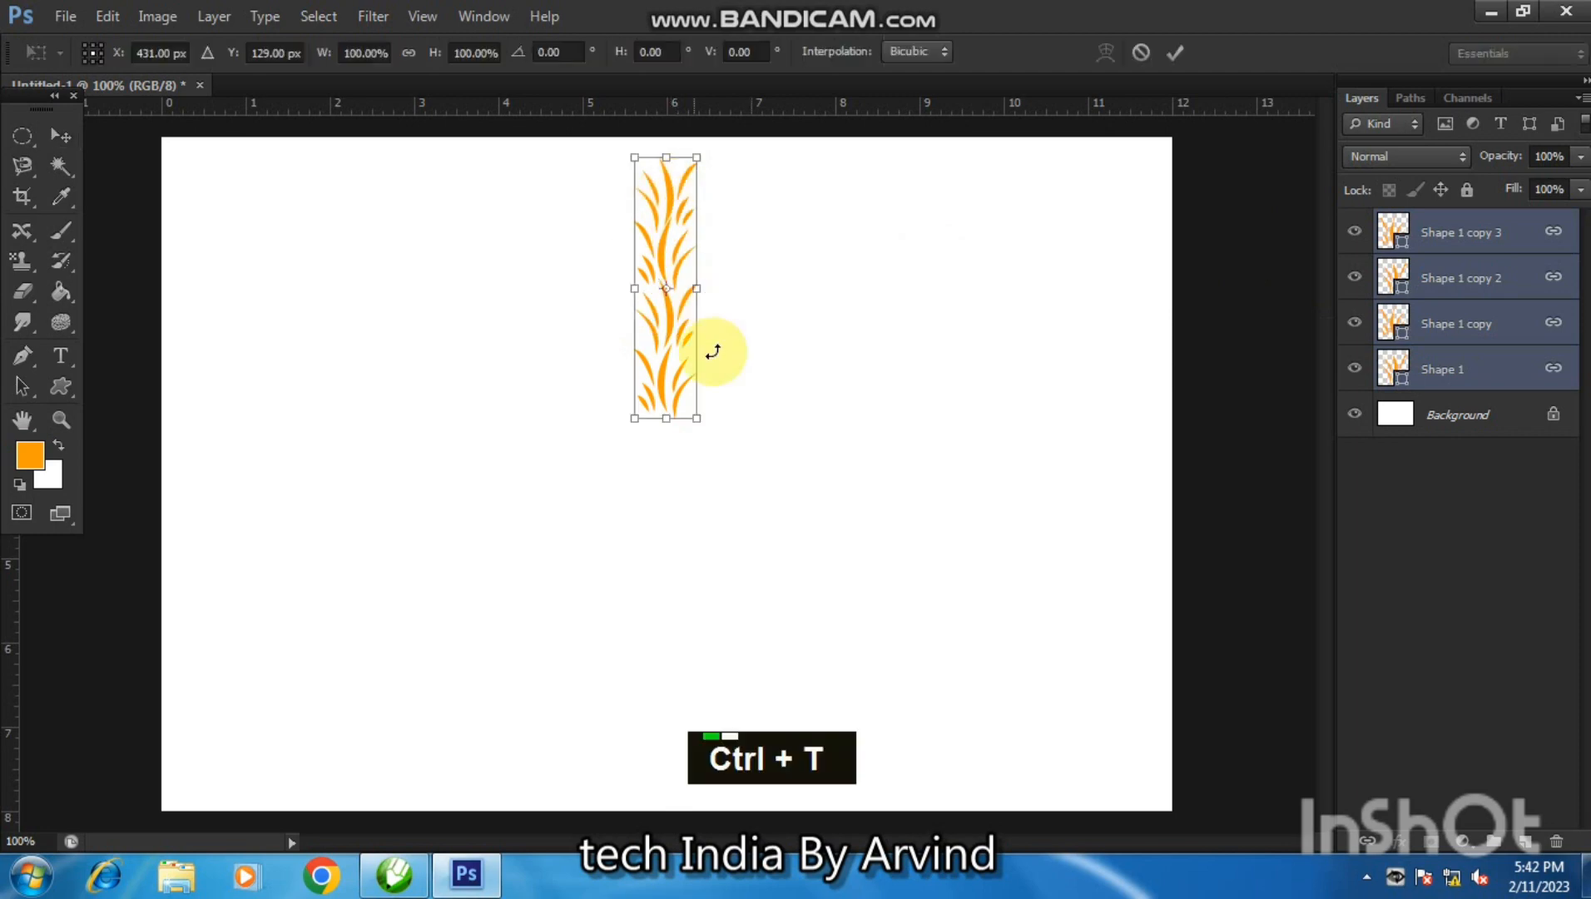
right_click(667, 363)
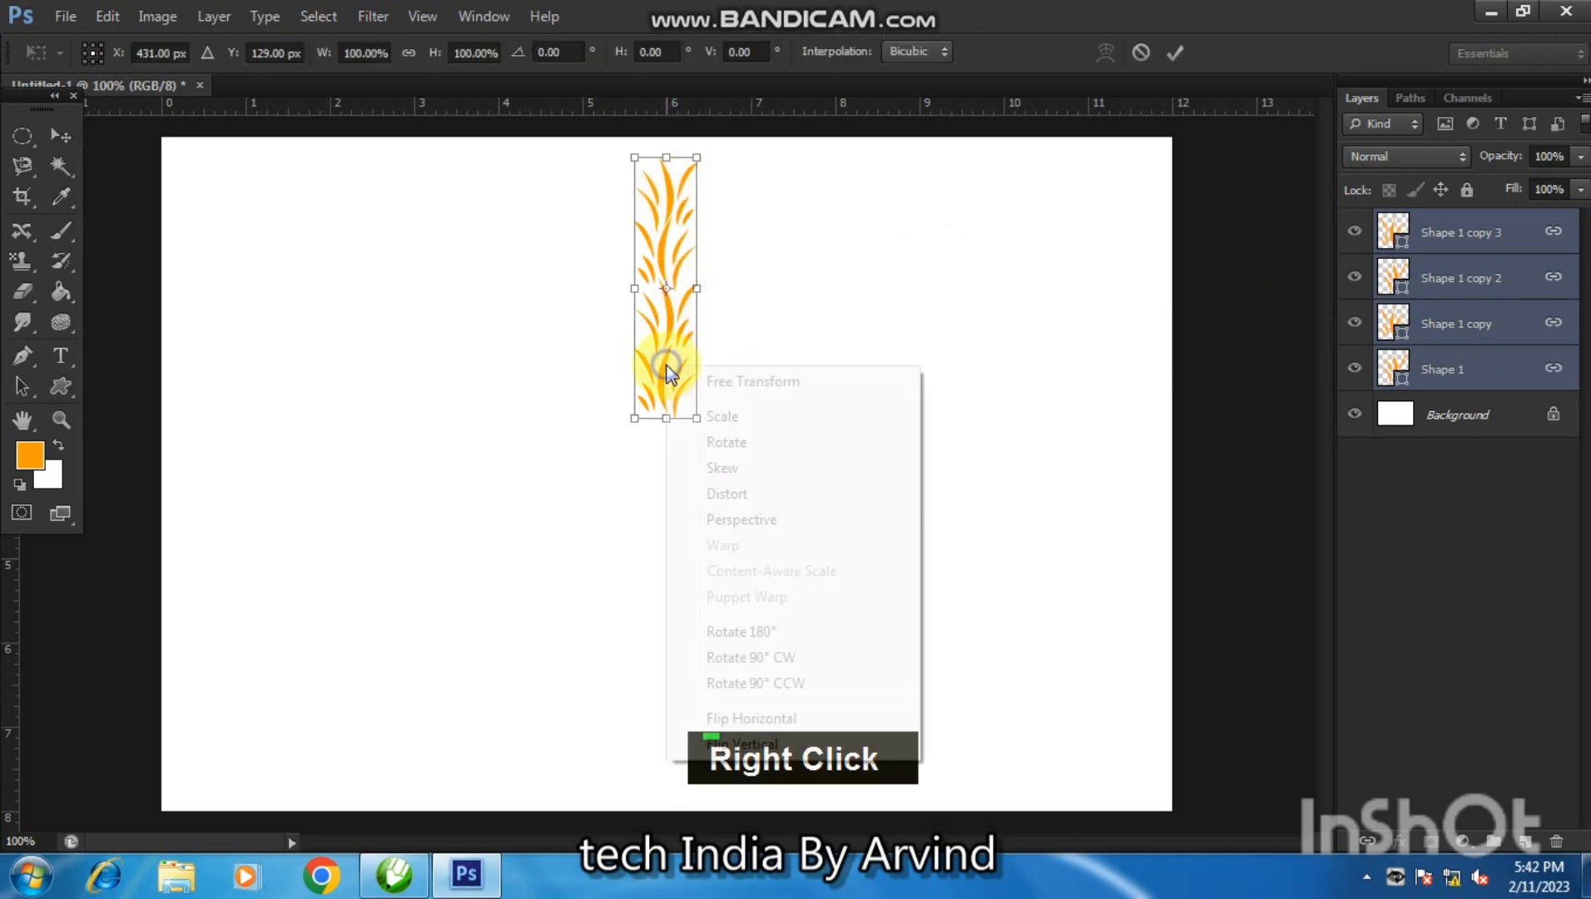
left_click(730, 519)
left_click_drag(697, 422, 681, 425)
key("Return")
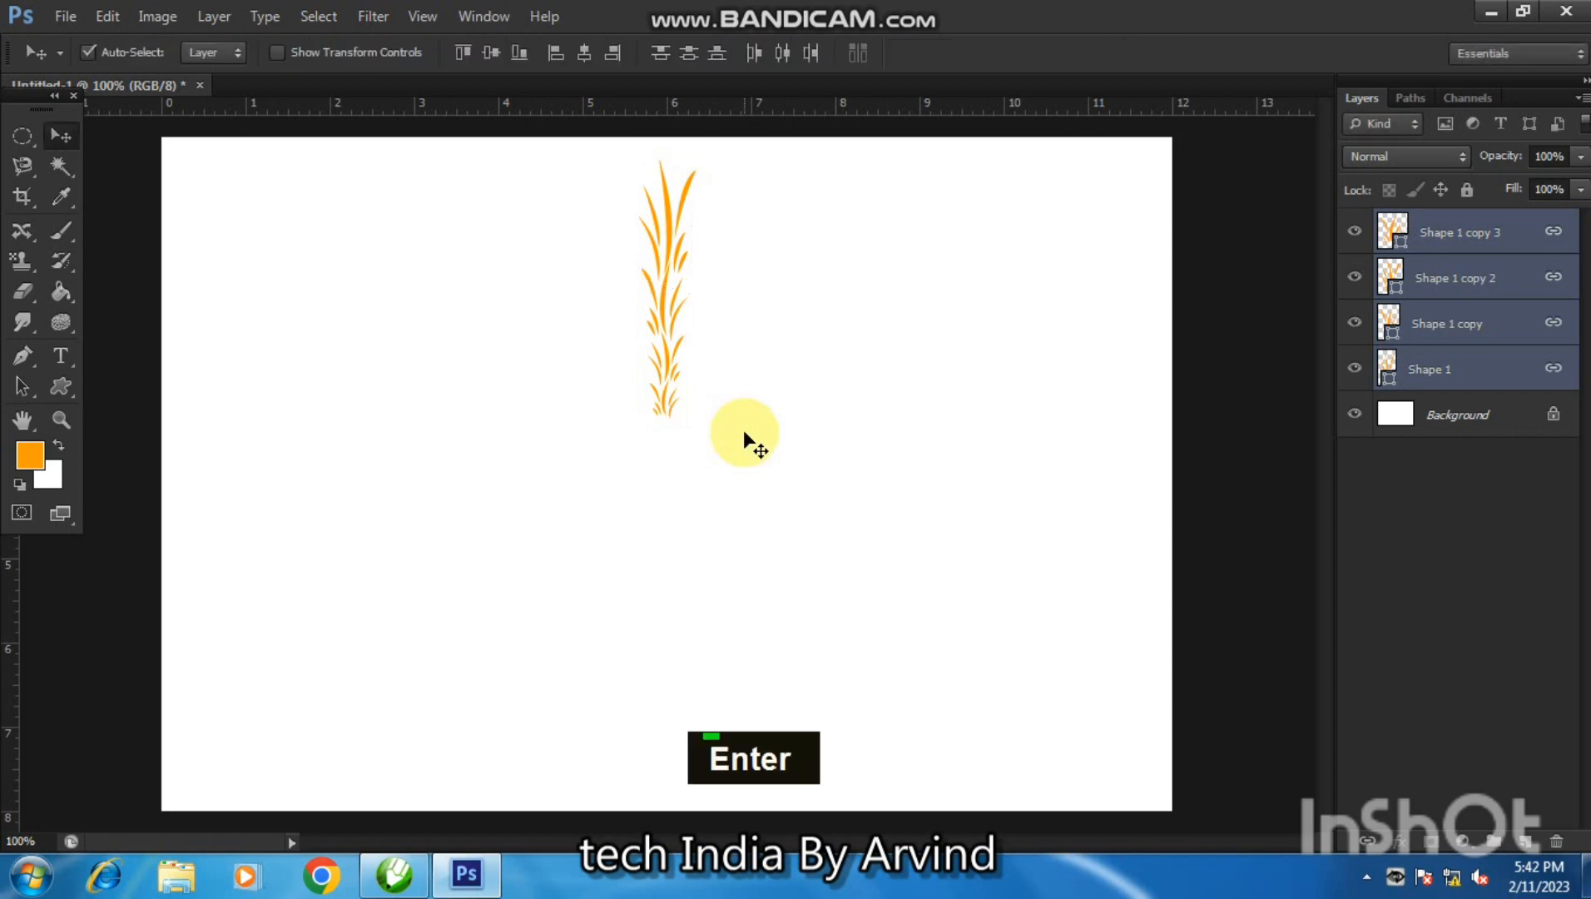
key("ctrl+z")
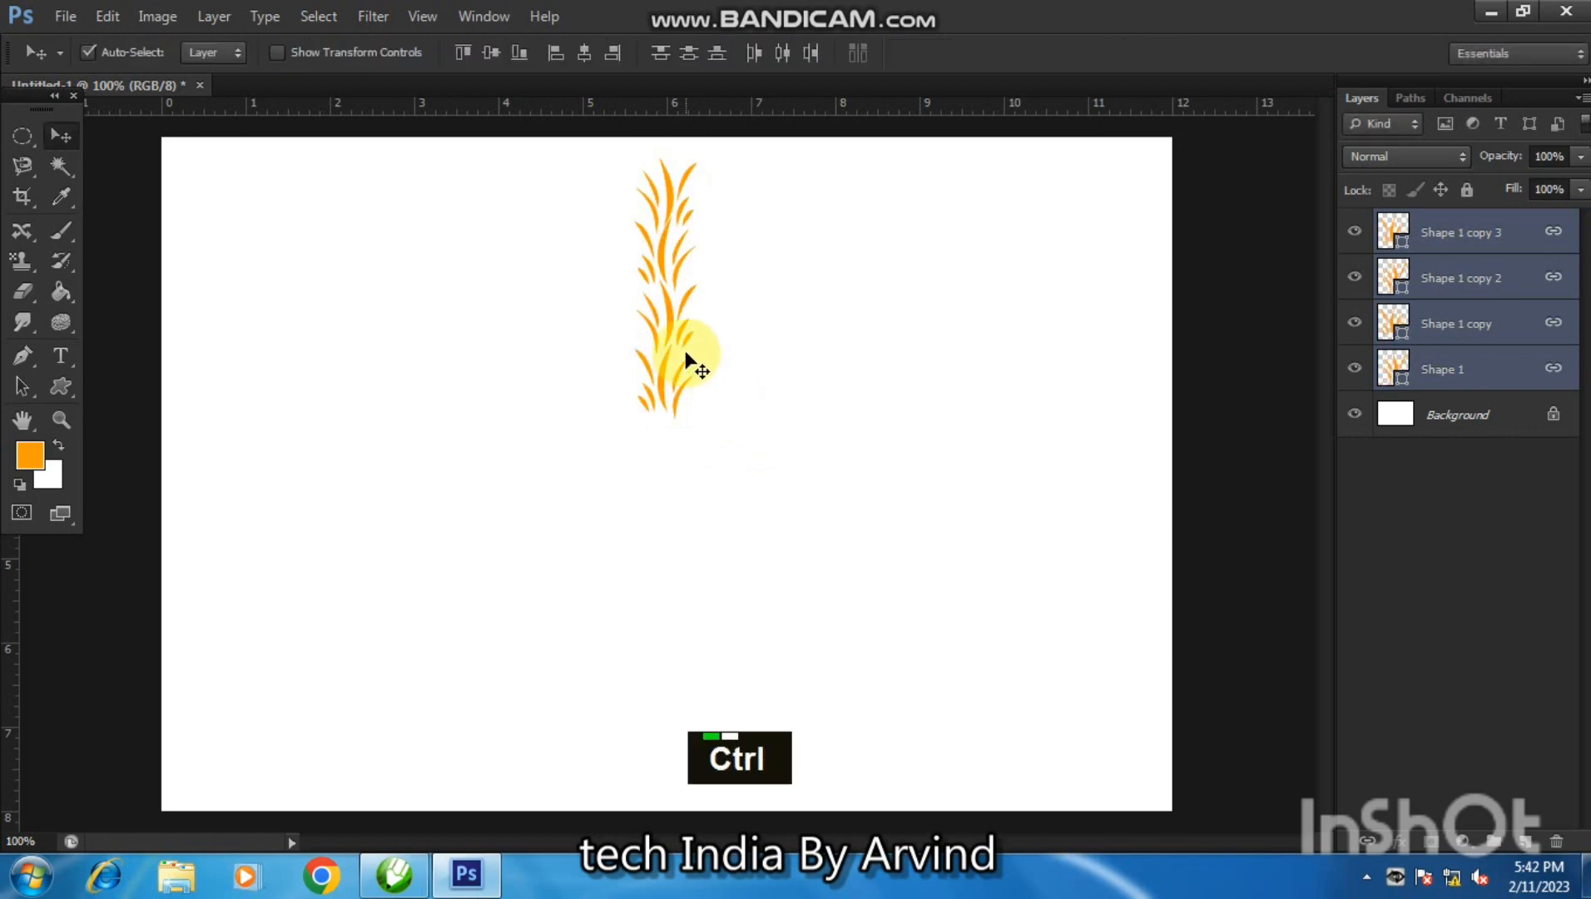
key("ctrl+t")
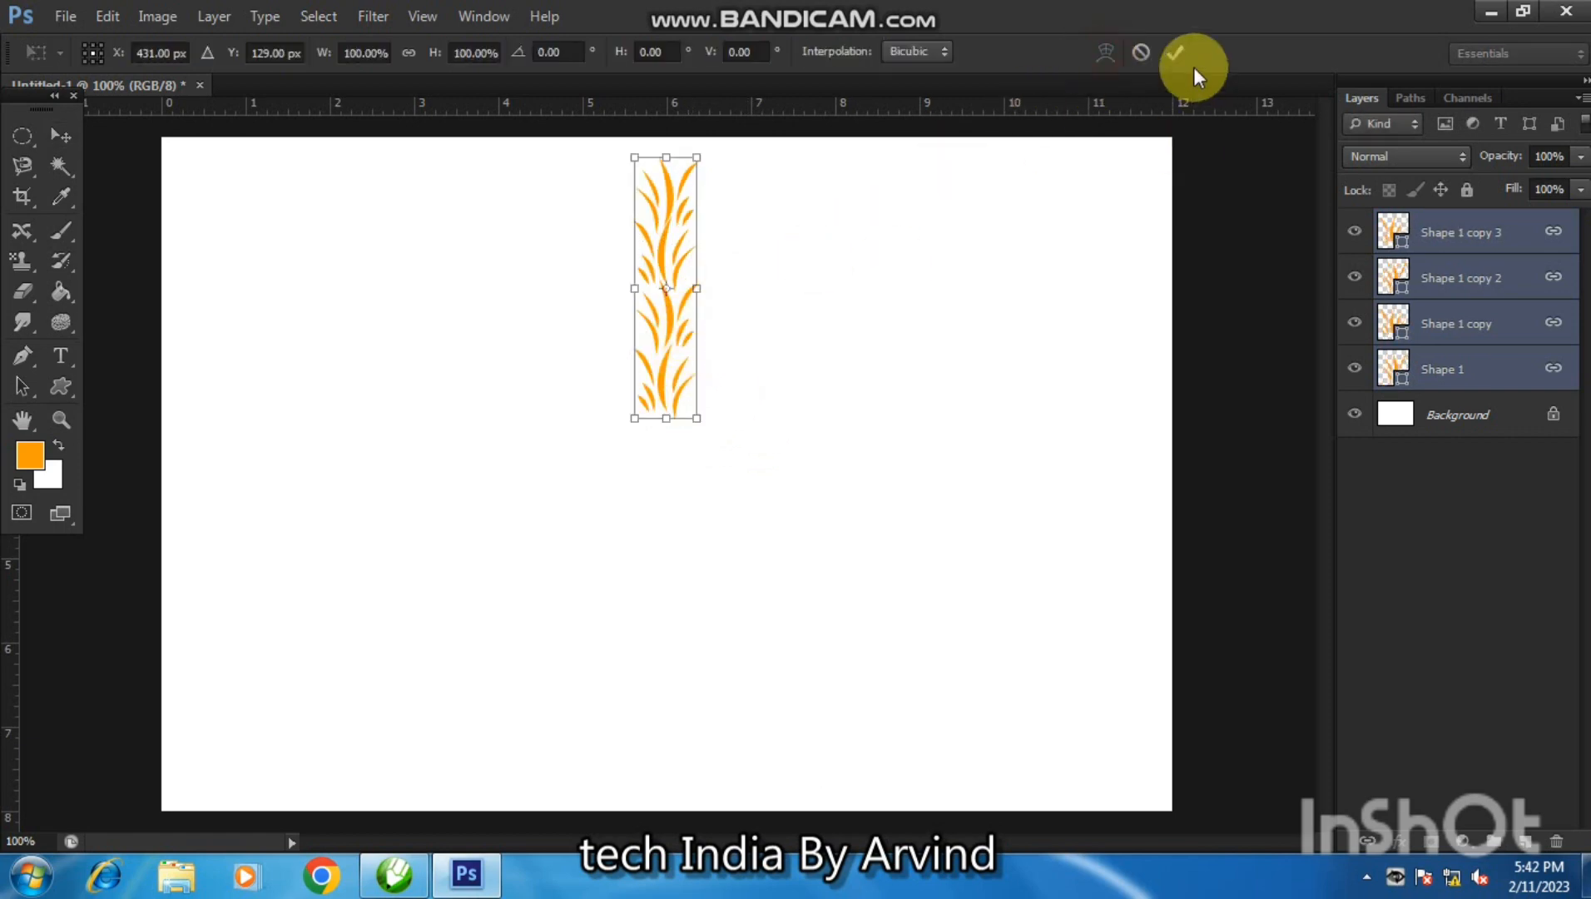
left_click_drag(699, 288, 722, 284)
key("ctrl+z")
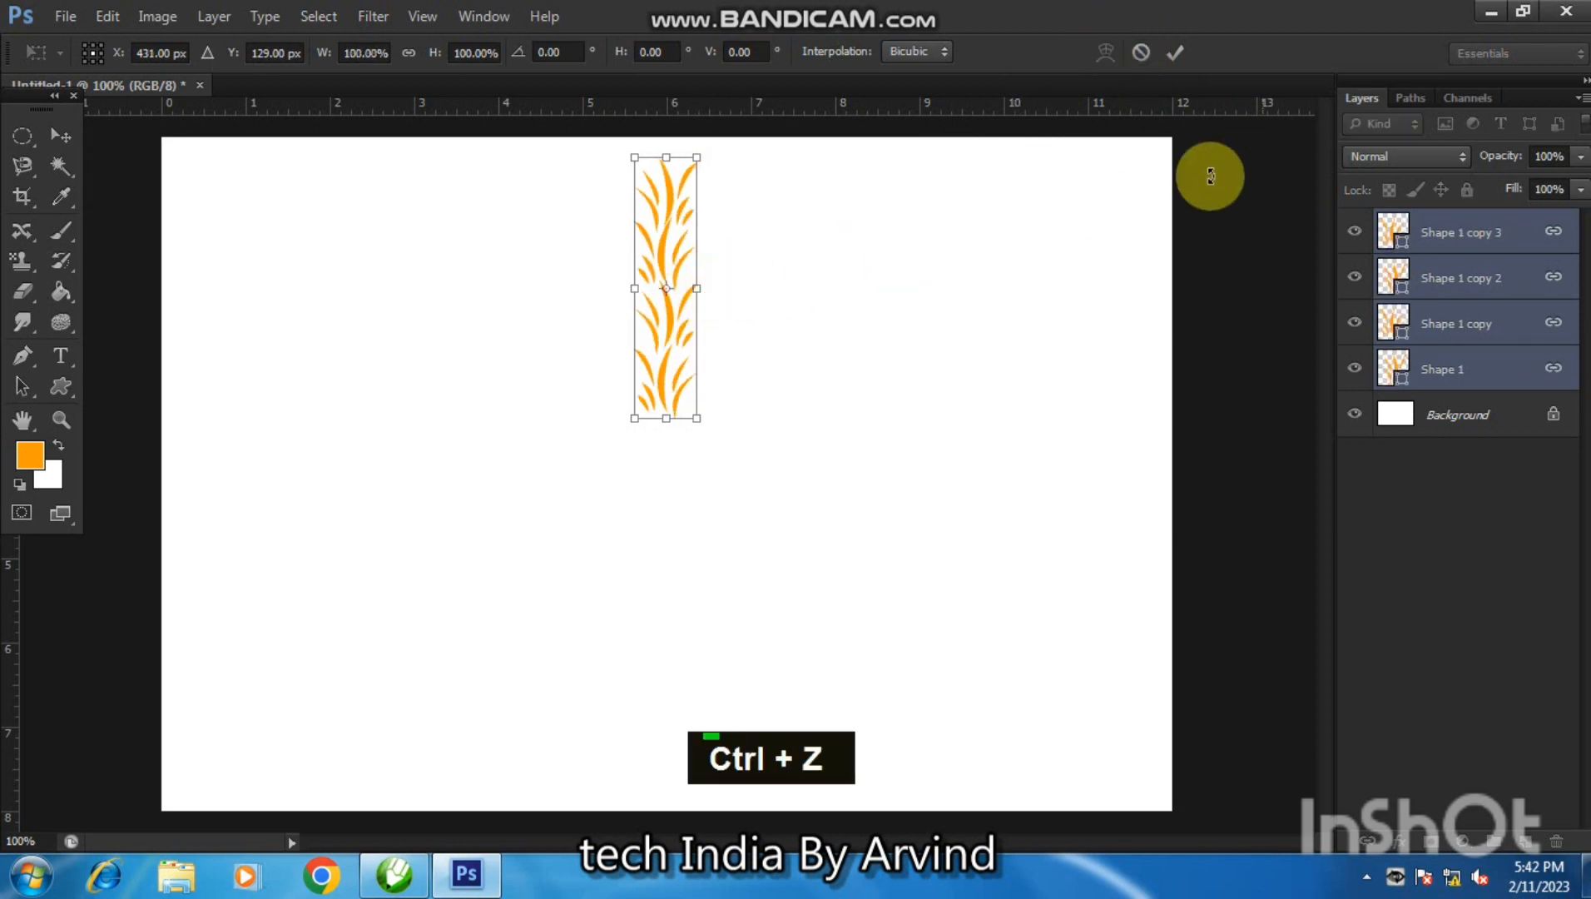
key("Return")
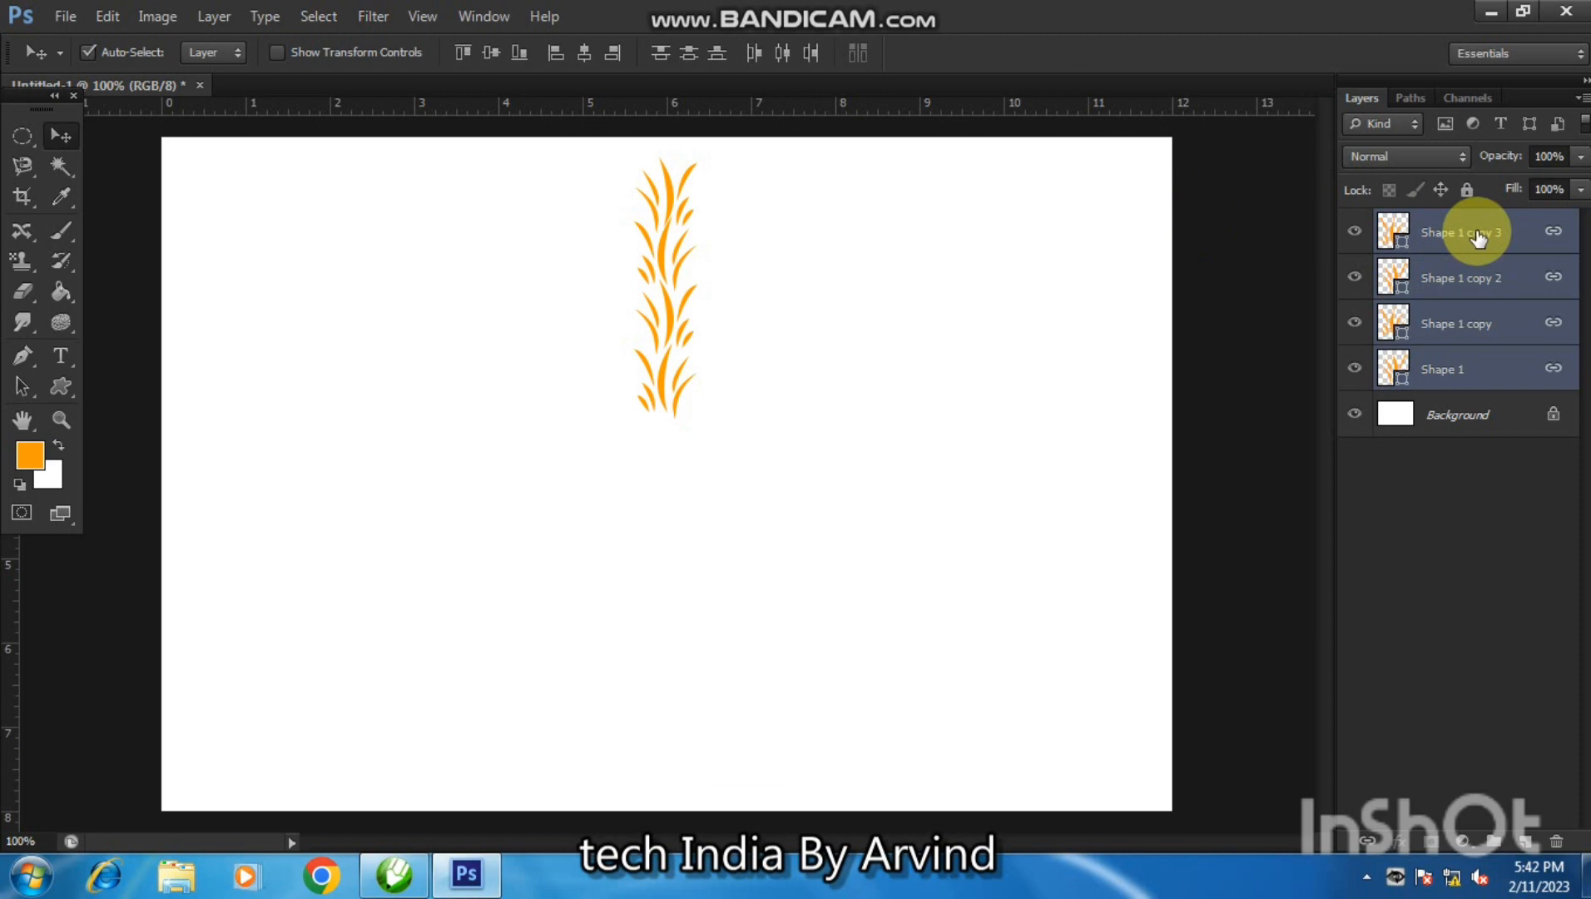
- Merge the four linked shape layers into one and move the grass column up to the canvas's top edge
key("ctrl+e")
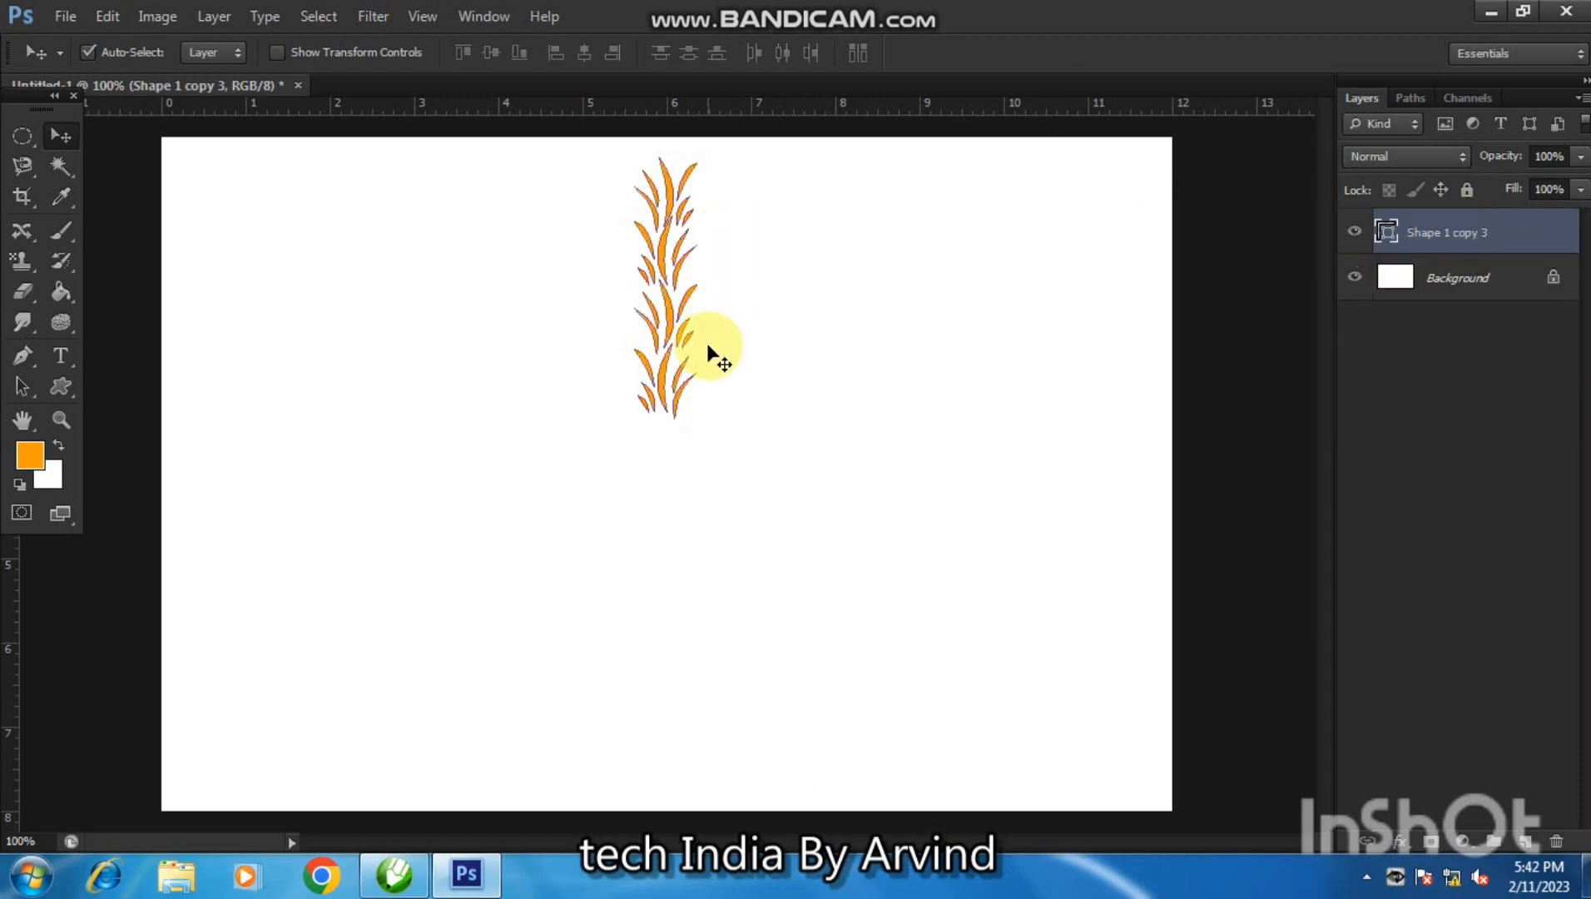
left_click_drag(668, 311, 667, 277)
left_click(822, 323)
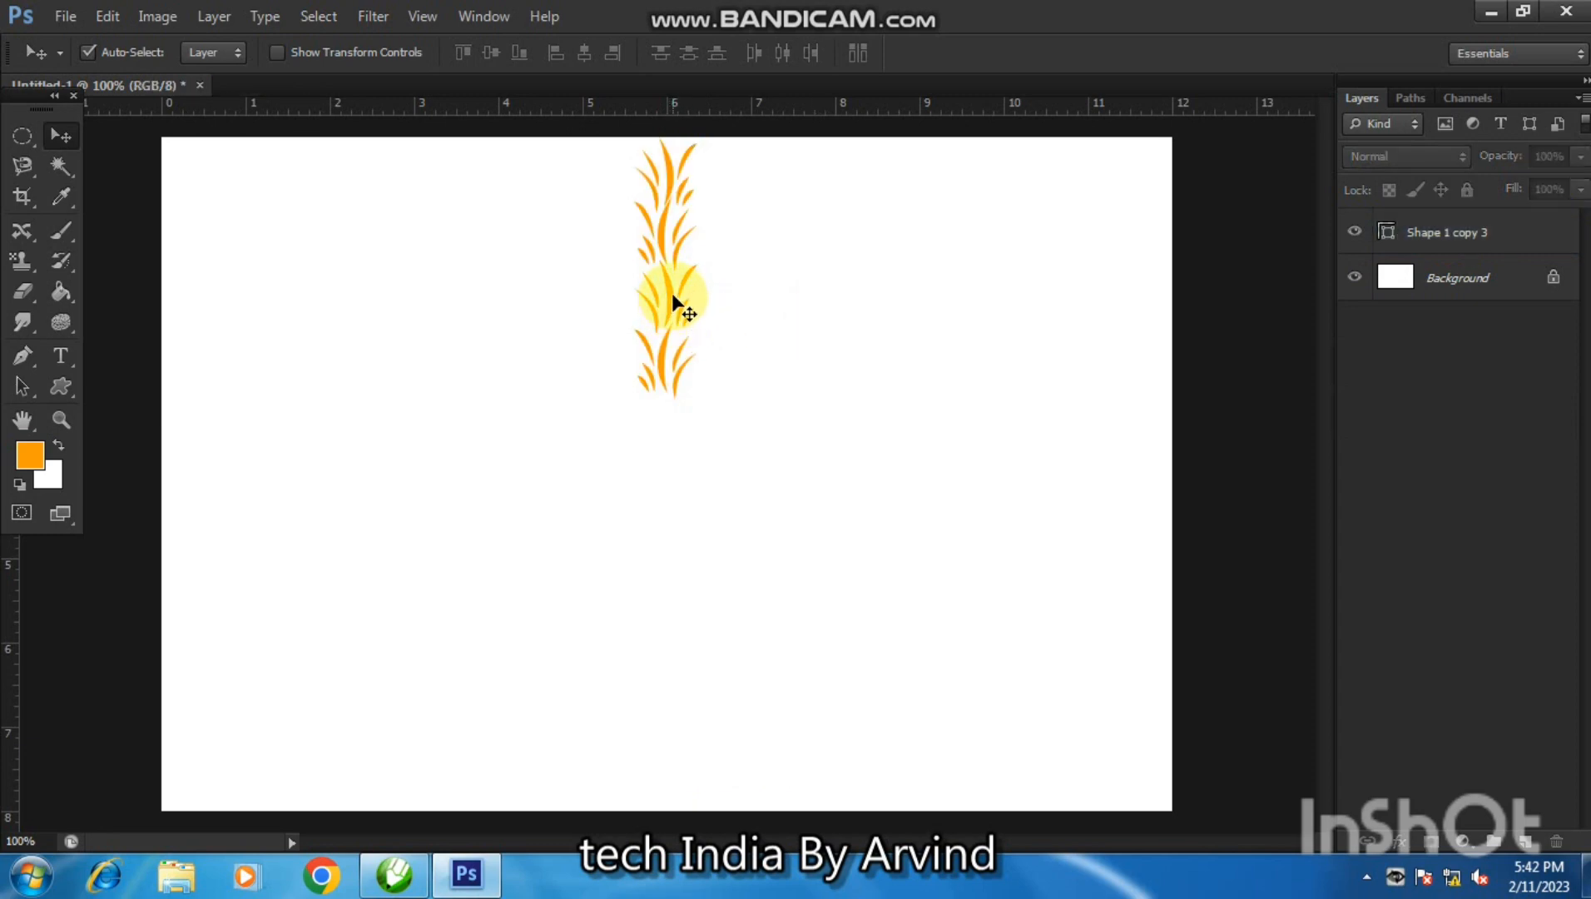
- Warp the merged grass column so both its long sides bulge outward into a petal shape, and apply the transform
left_click(669, 292)
key("ctrl+t")
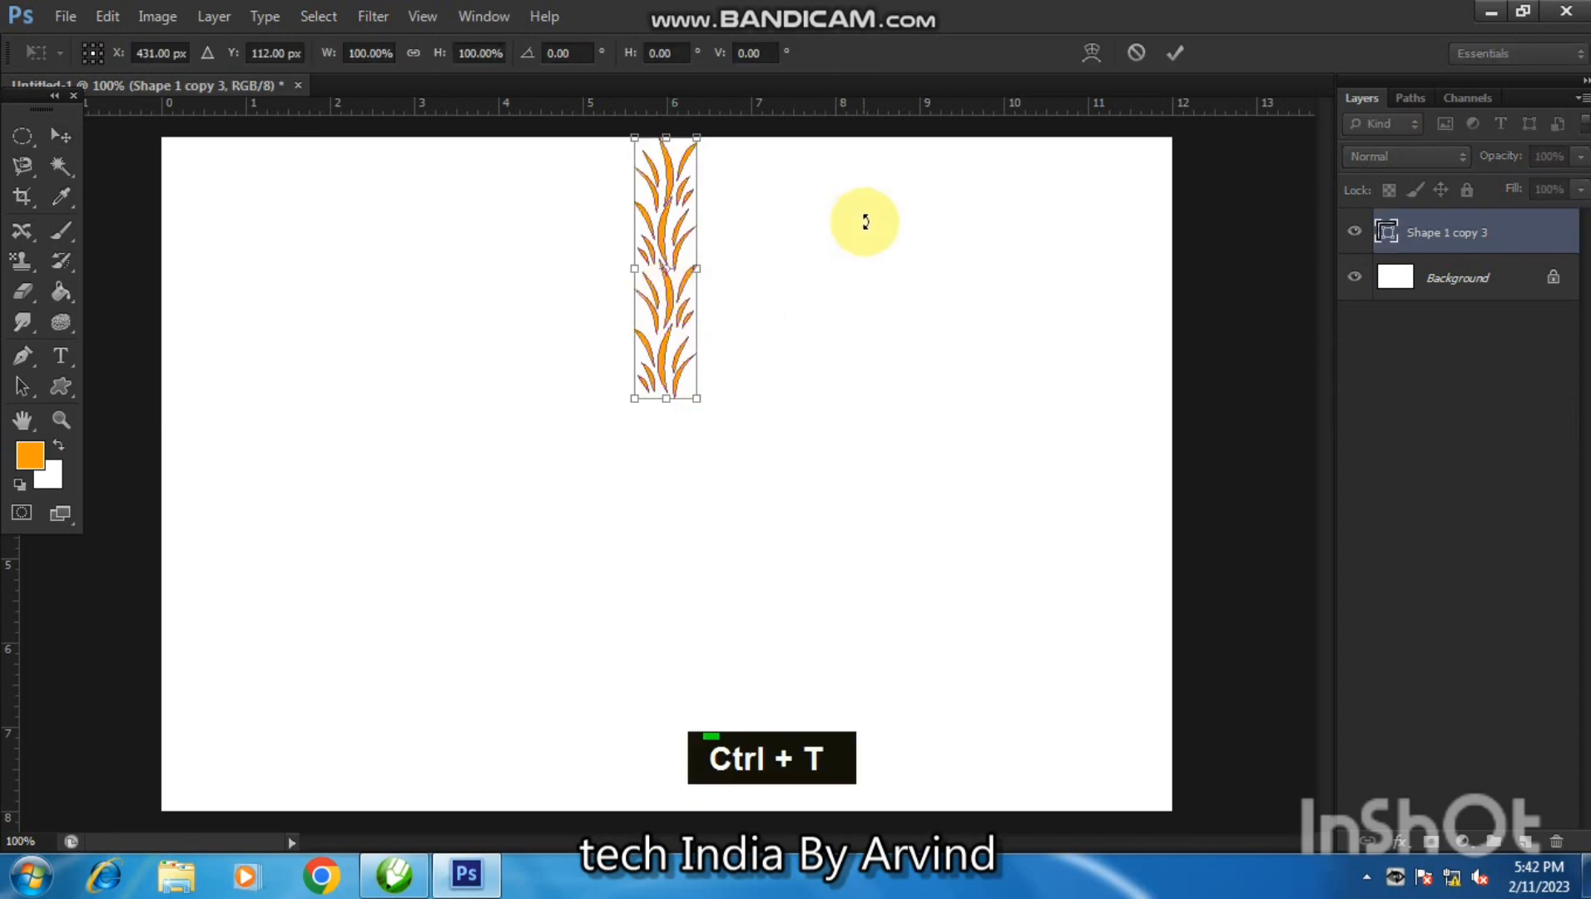
left_click(1092, 54)
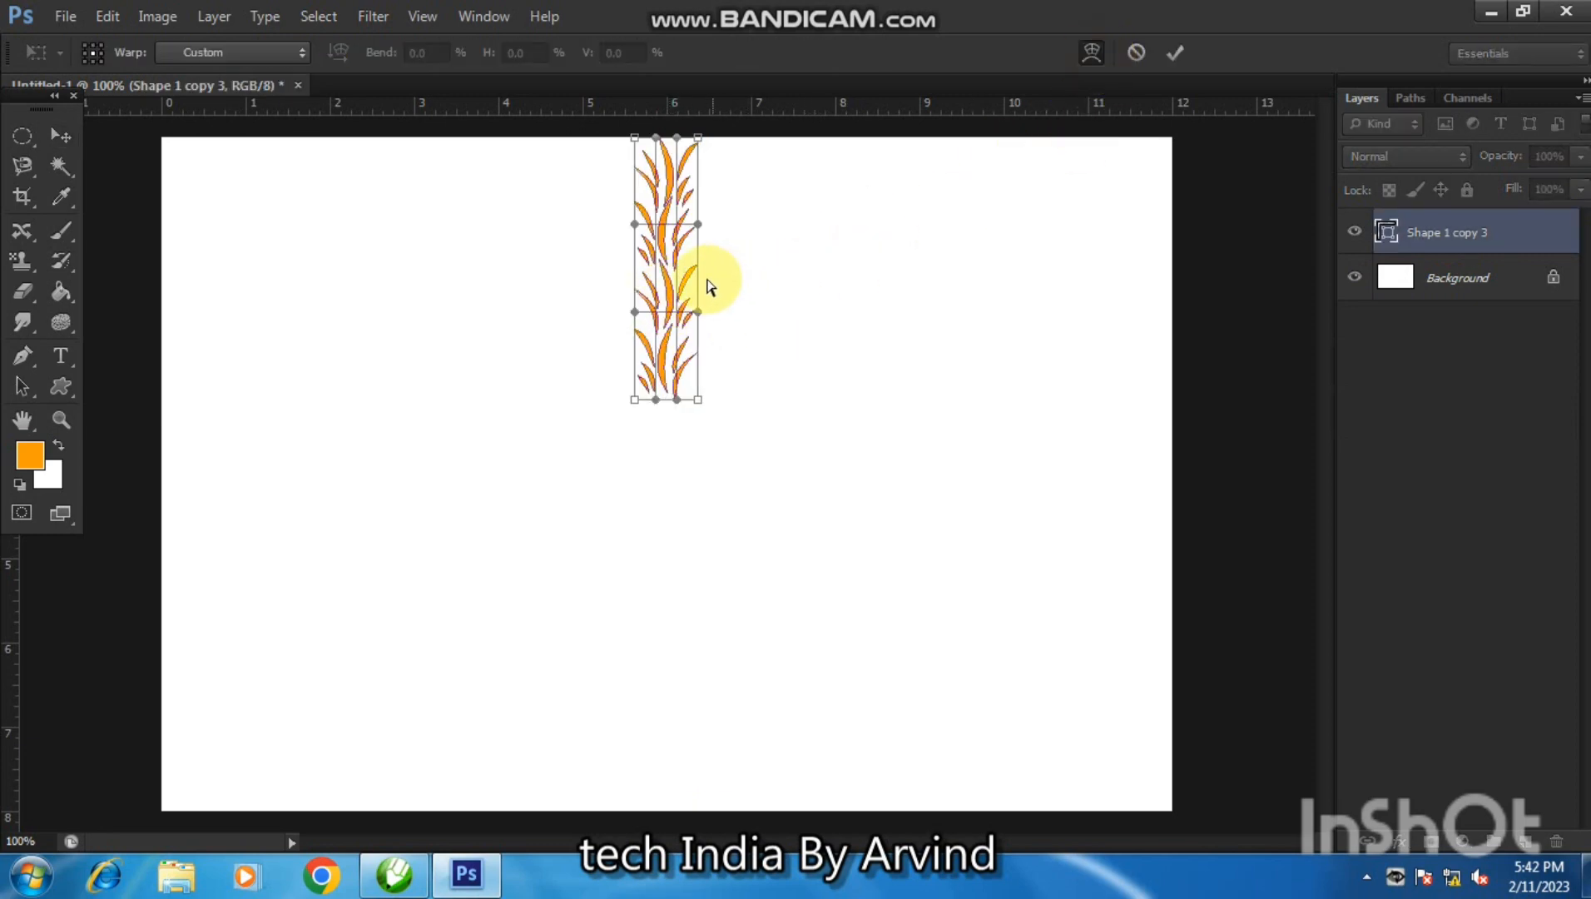
left_click_drag(702, 277, 637, 272)
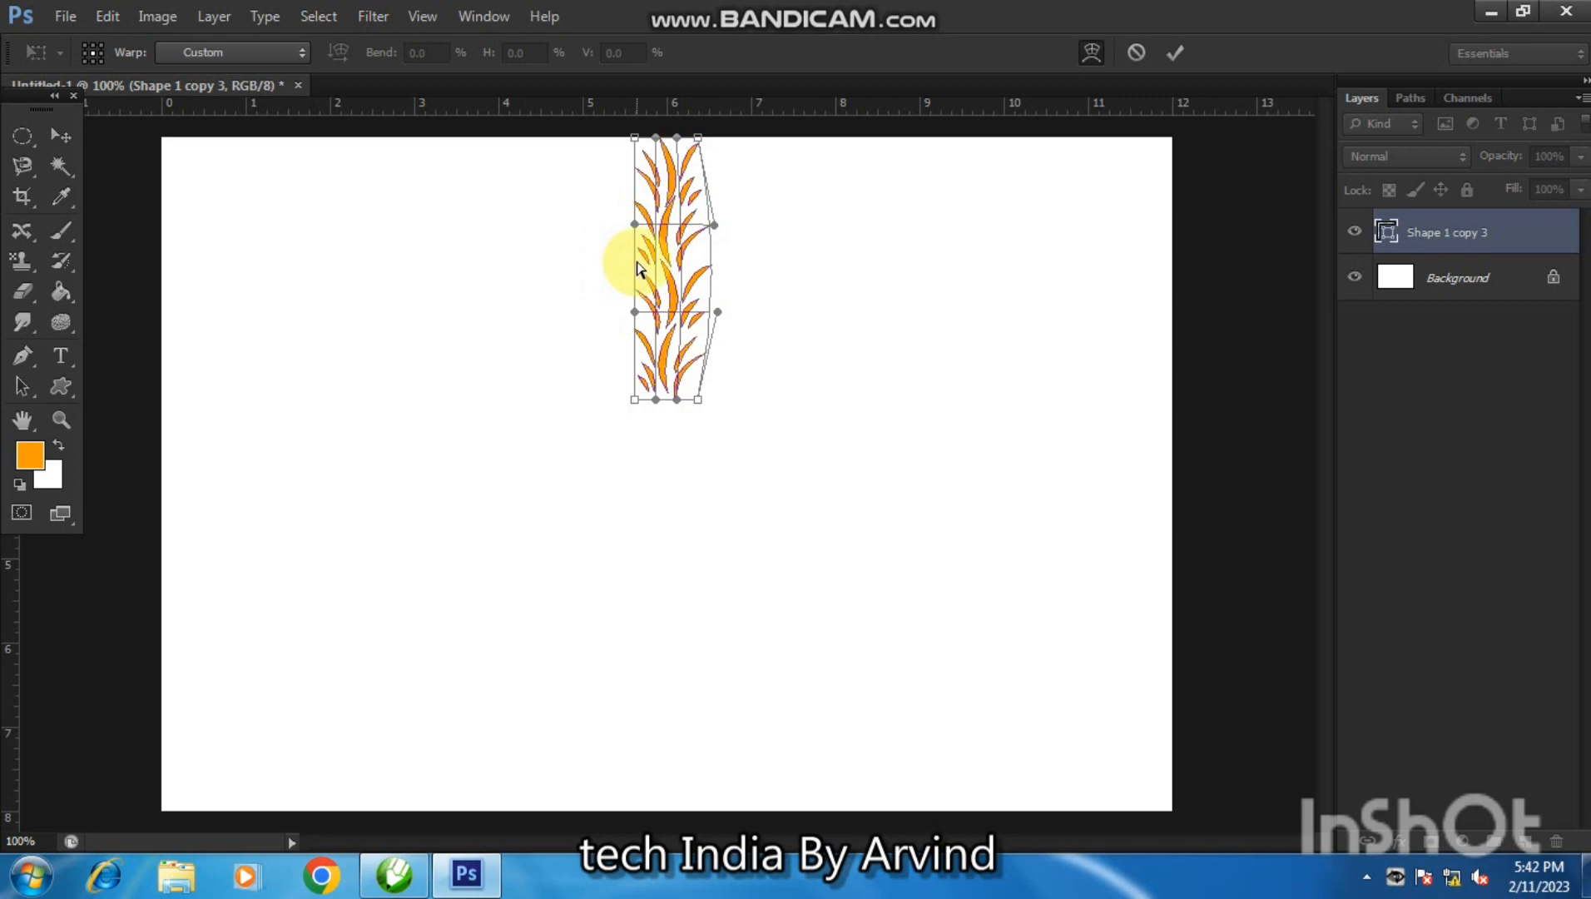
double_click(630, 268)
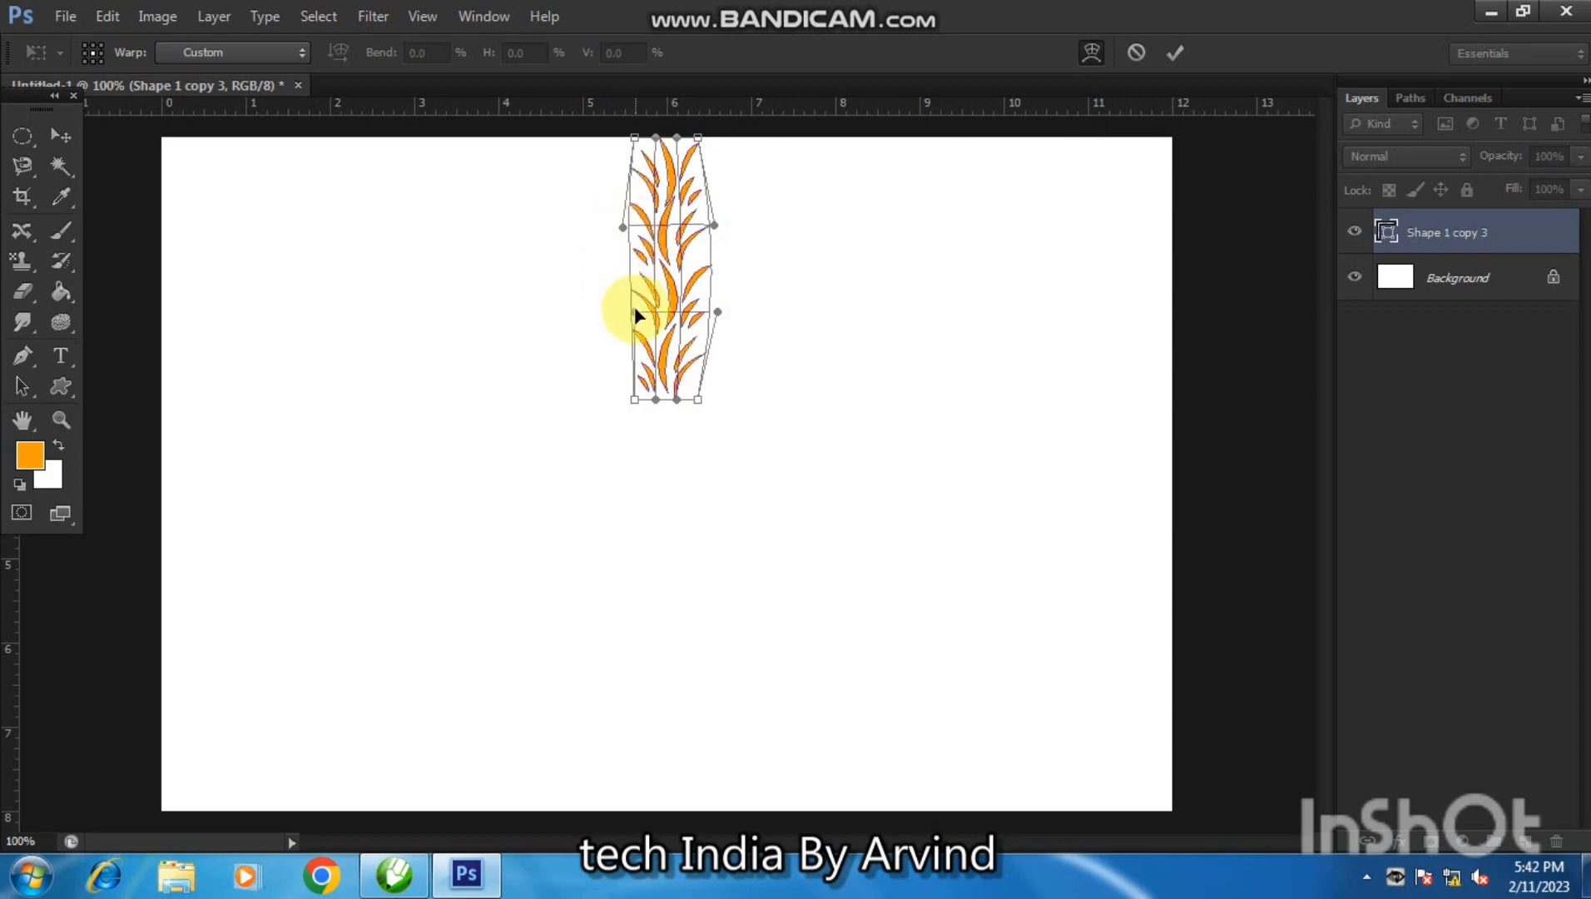
left_click_drag(621, 312, 579, 251)
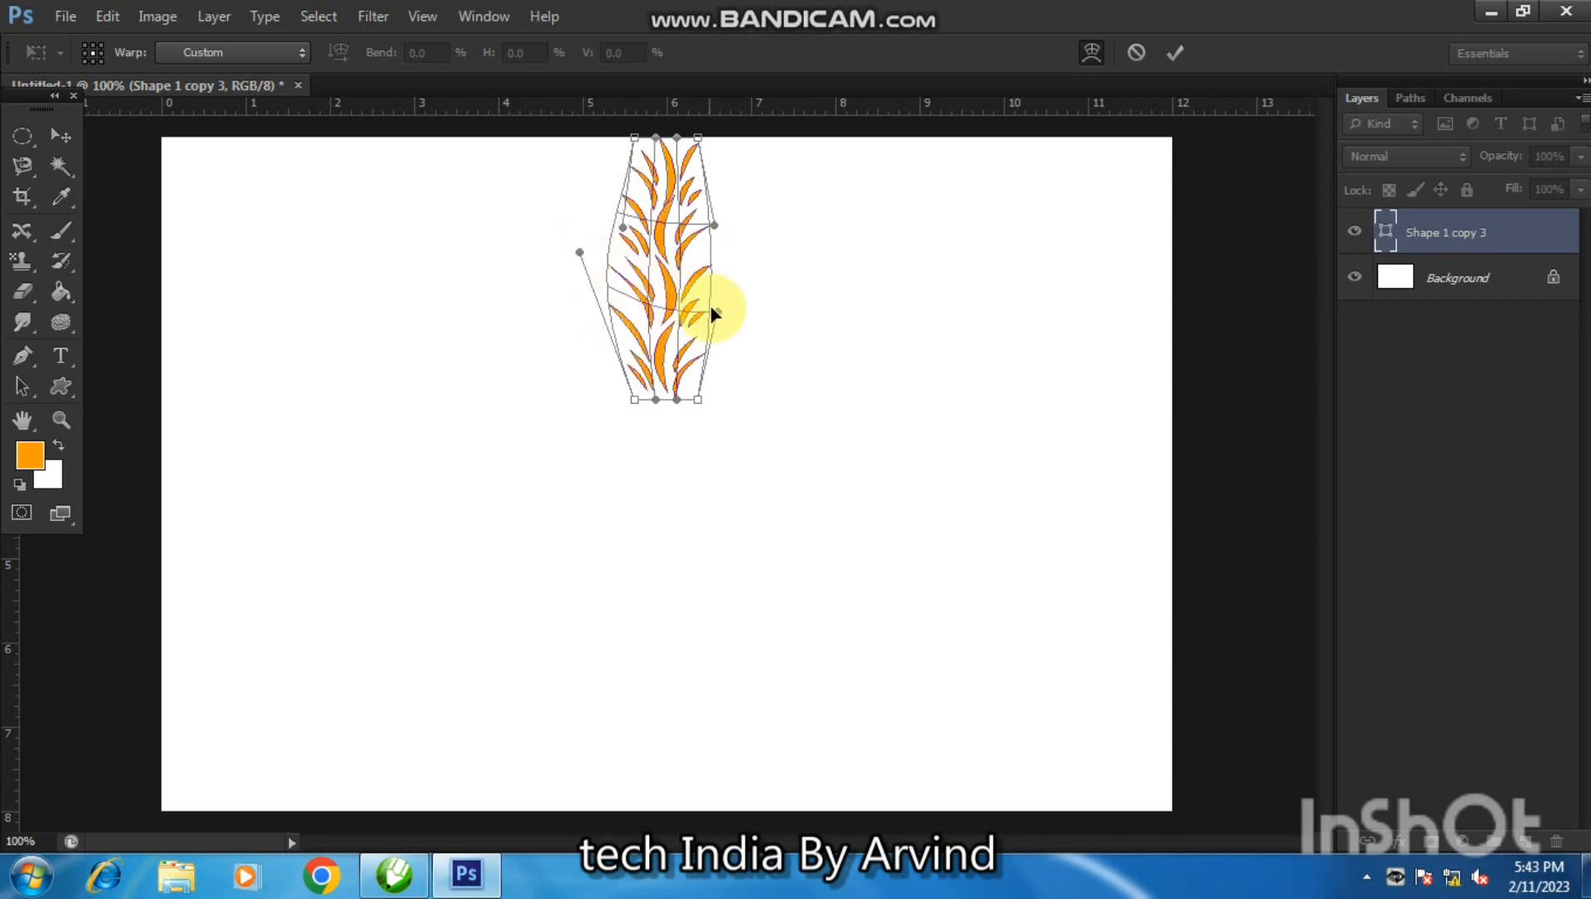
left_click_drag(729, 315, 735, 208)
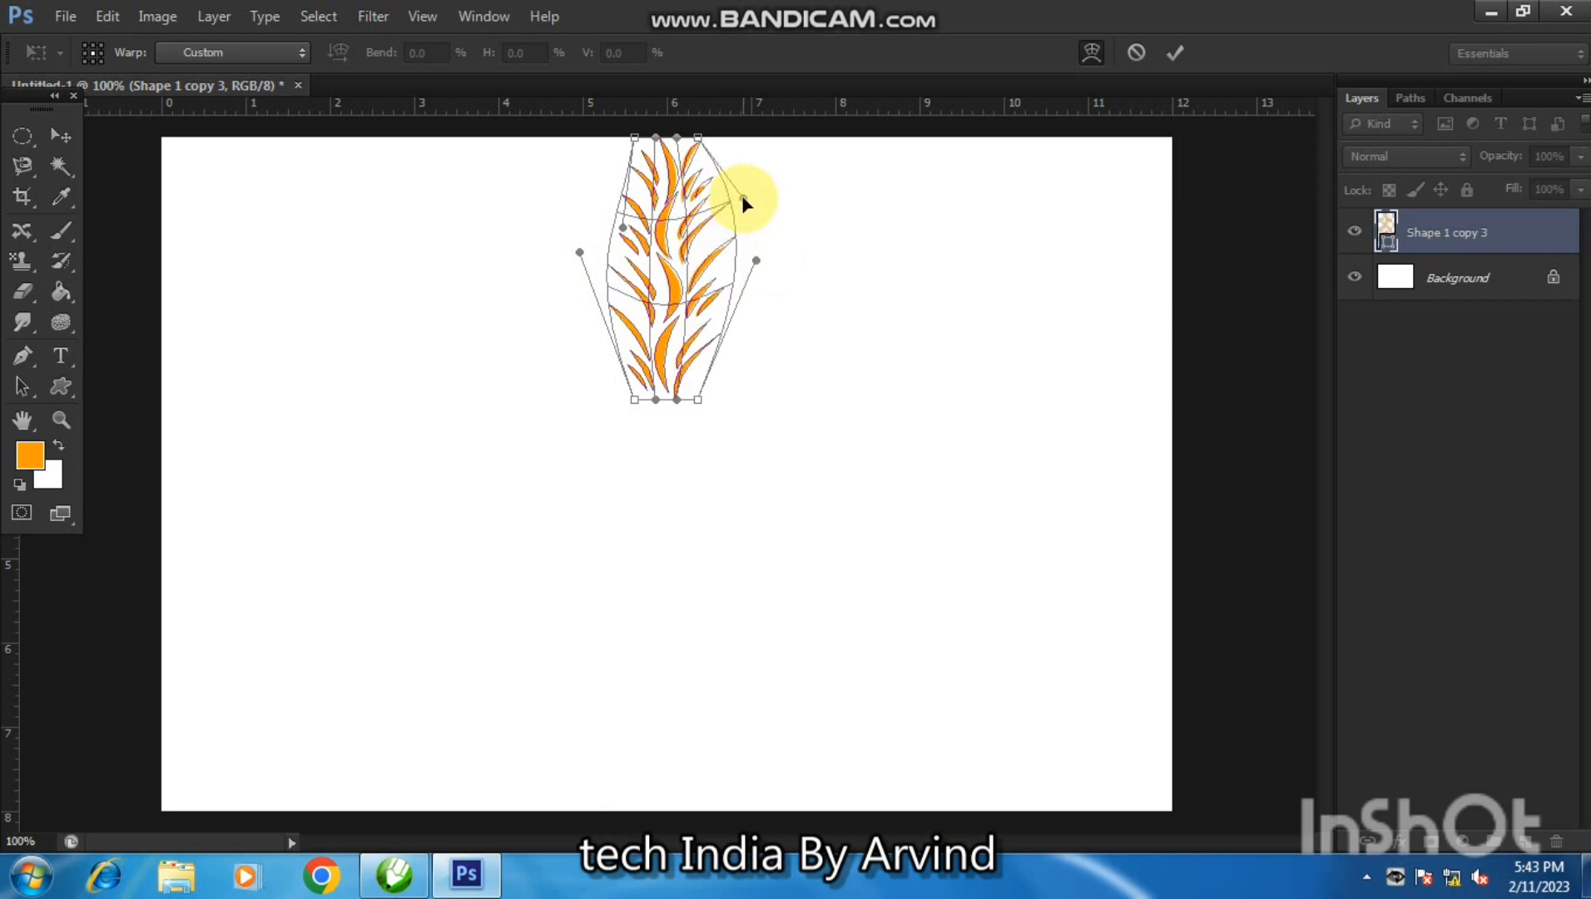
left_click_drag(623, 228, 593, 221)
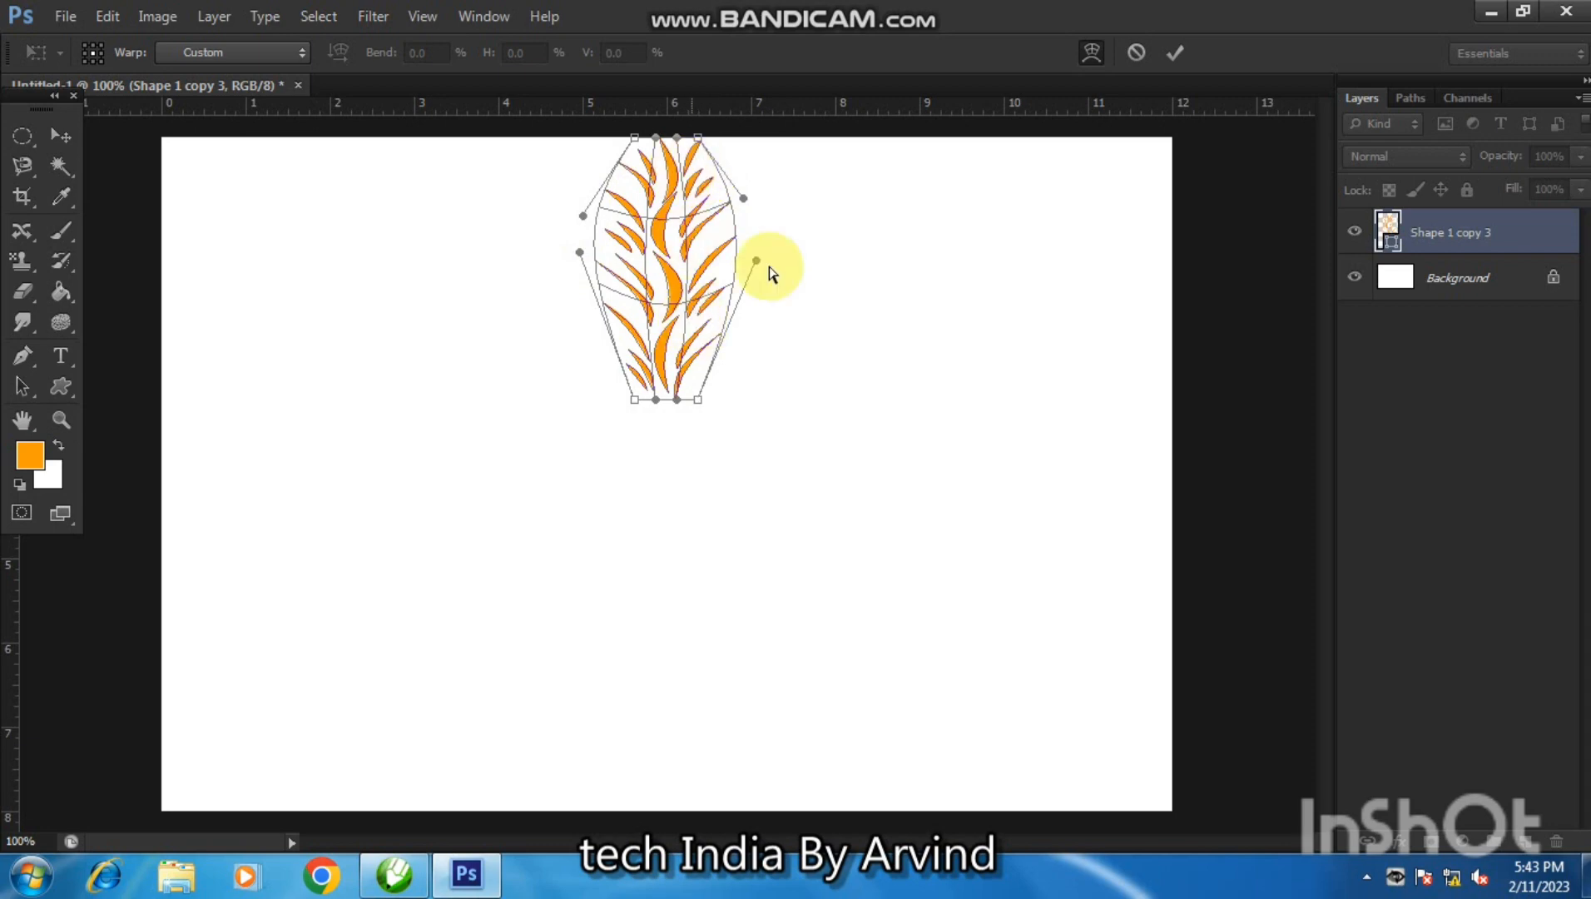
left_click(65, 136)
left_click(782, 346)
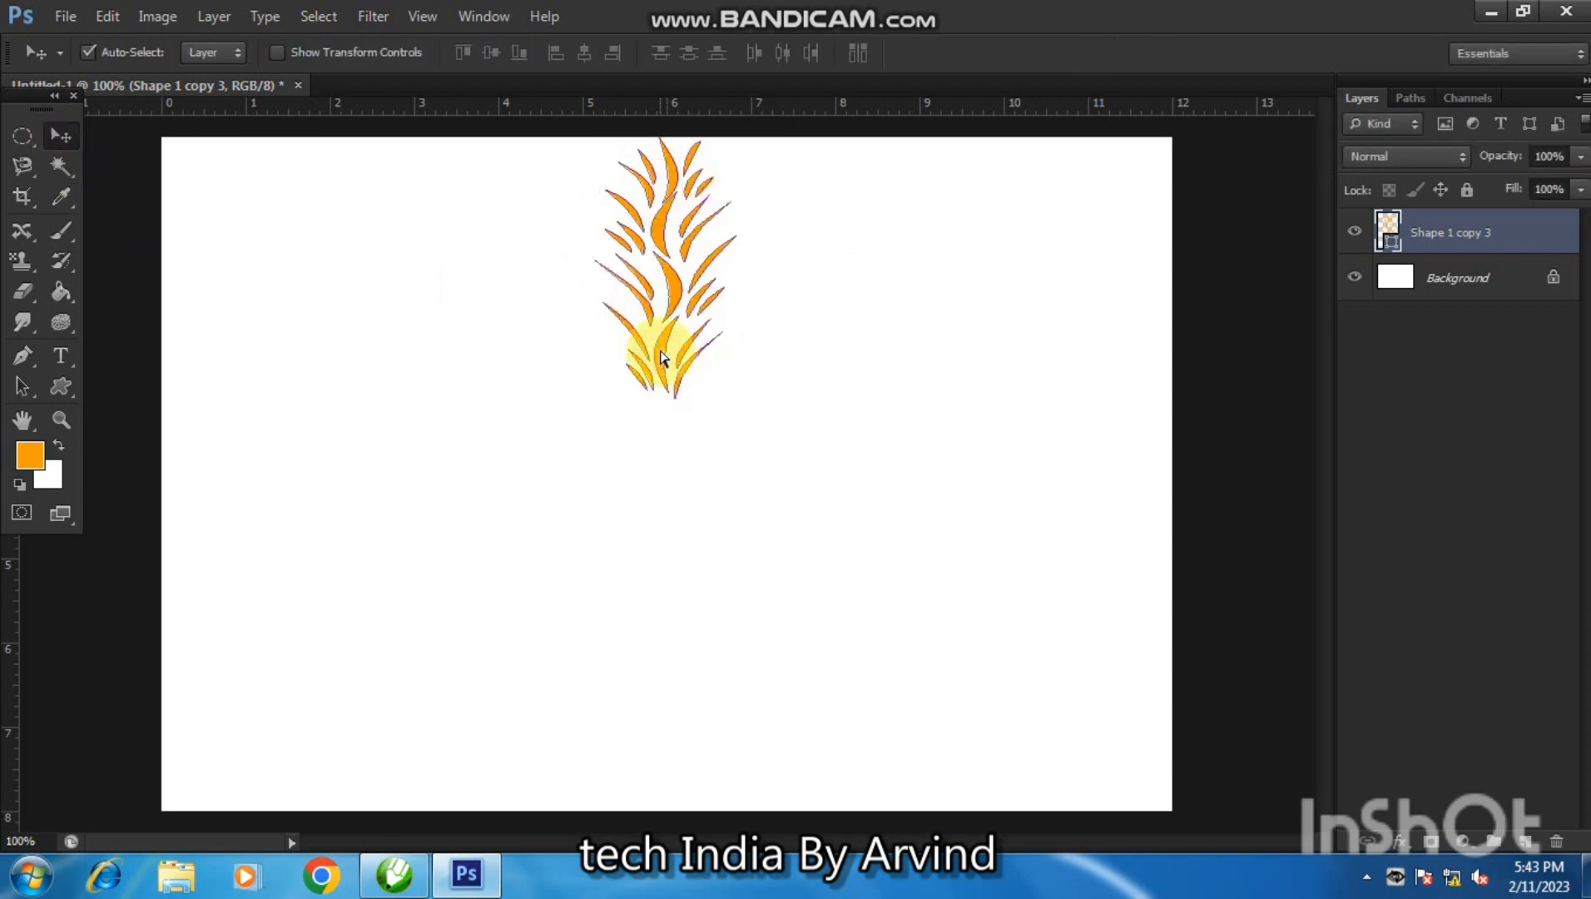
- Duplicate the grass petal and rotate the copy 30° about a reference point placed just below its base, at Y 240 px
key("ctrl+j")
key("ctrl+t")
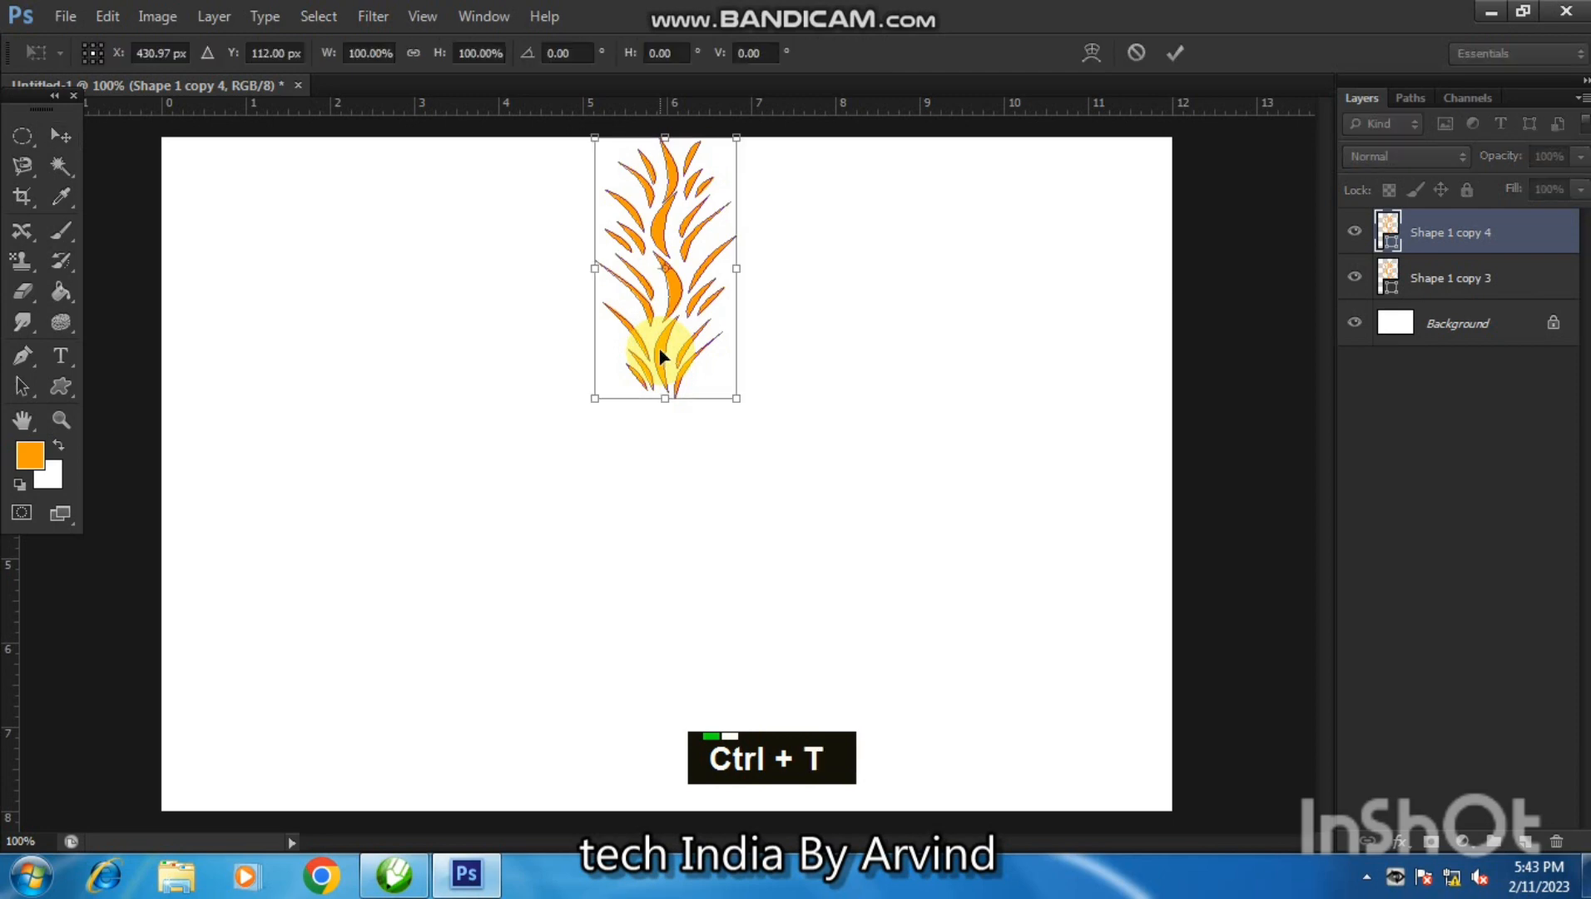
left_click_drag(664, 267, 666, 429)
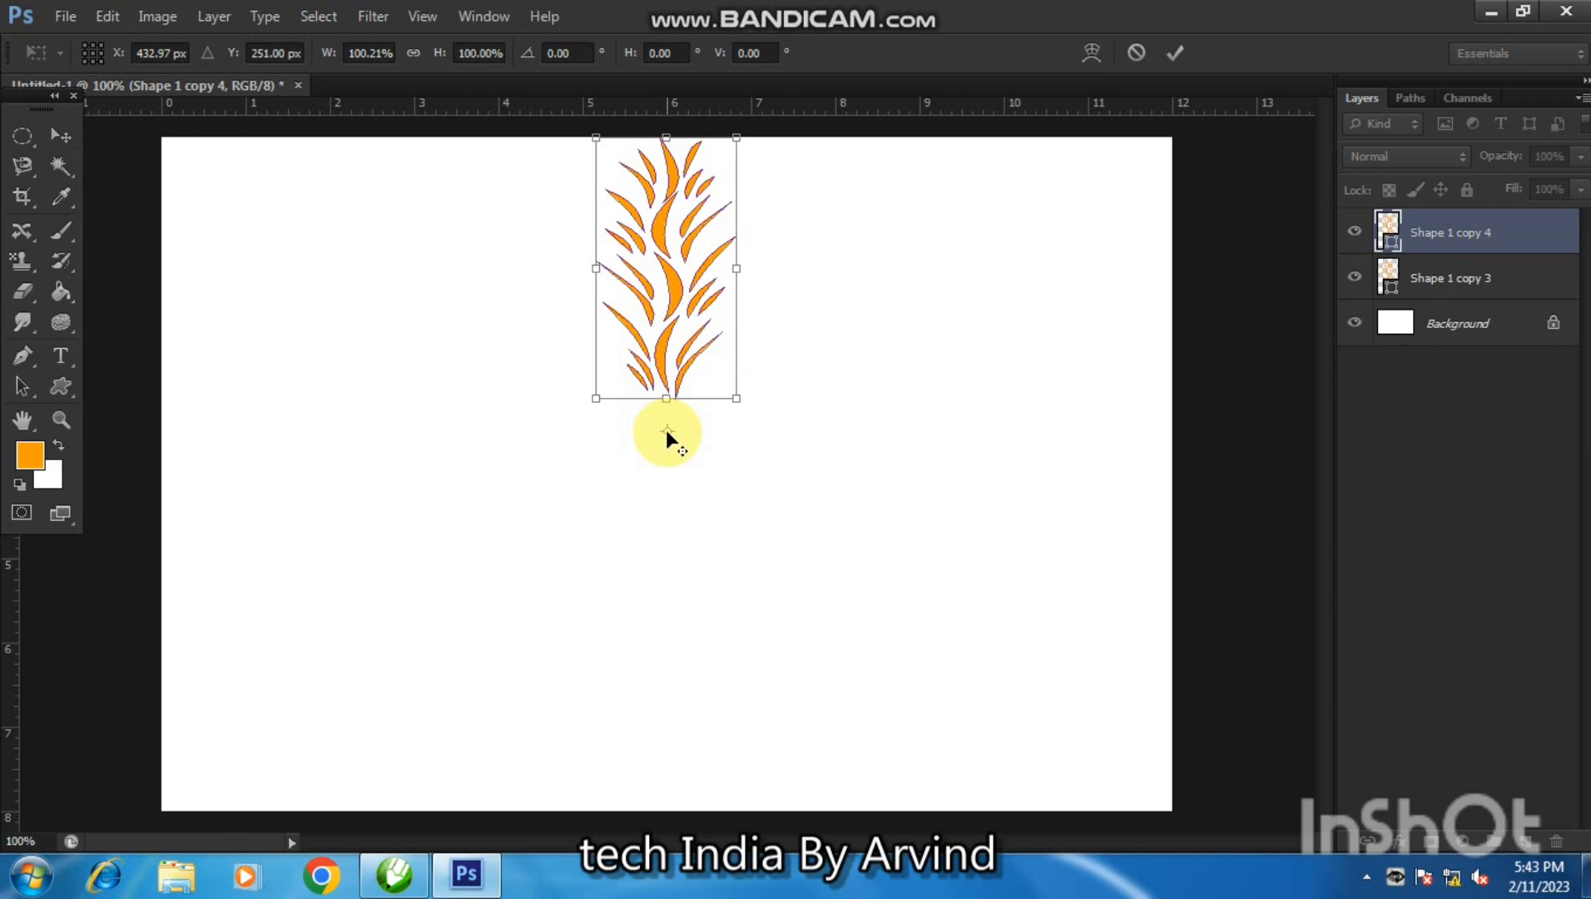
mouse_move(667, 433)
left_mouse_down()
mouse_move(666, 458)
mouse_move(667, 417)
left_mouse_up()
left_click_drag(583, 56, 545, 55)
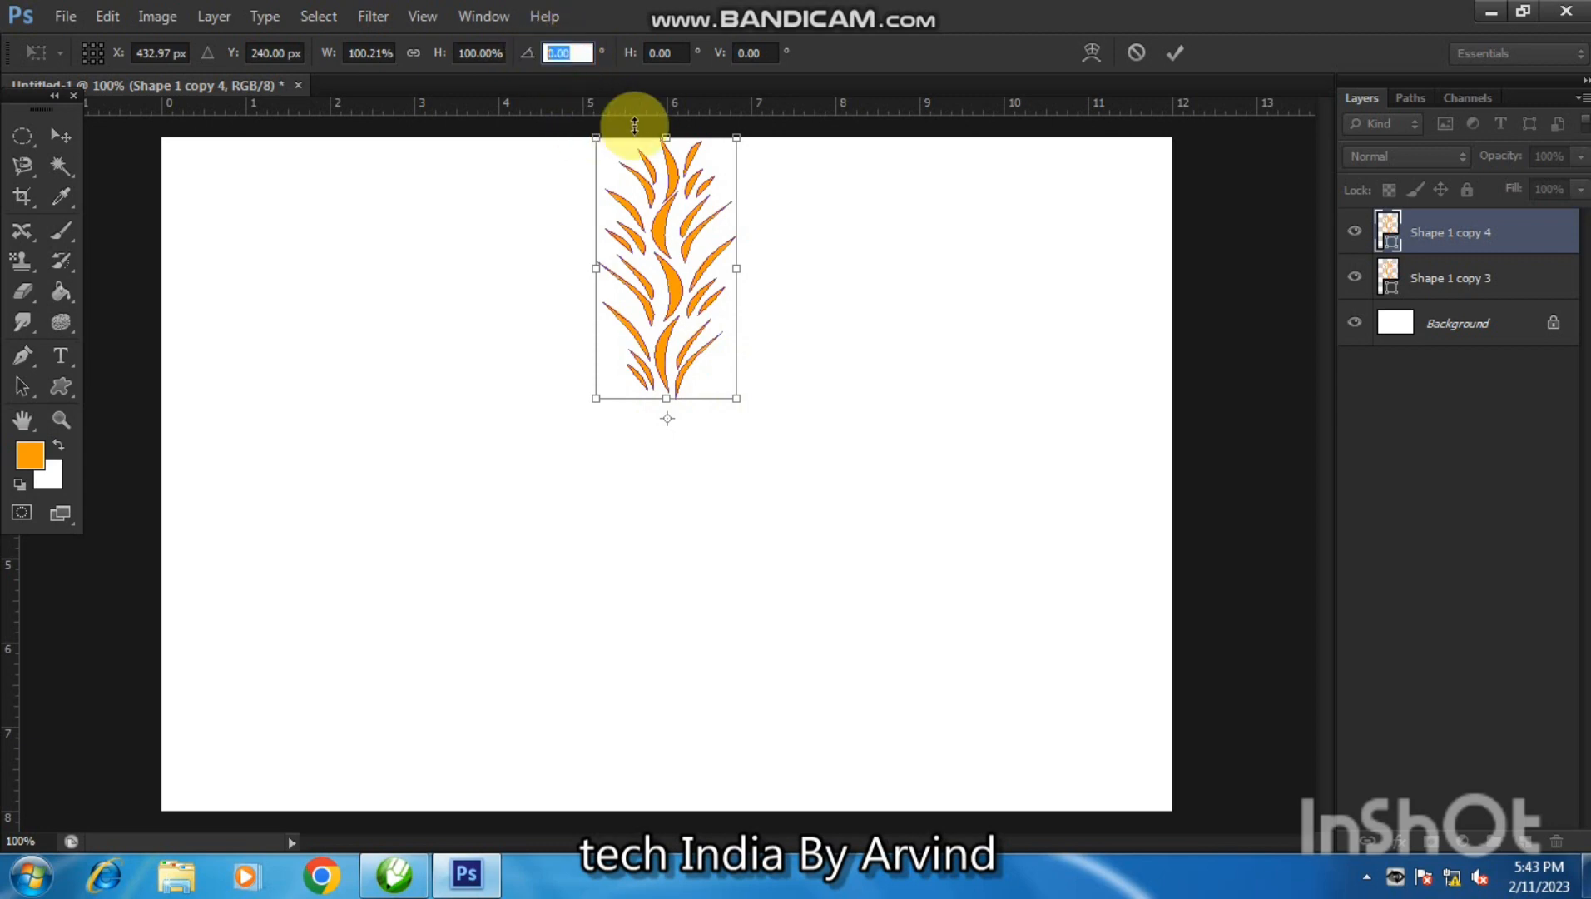
type("20")
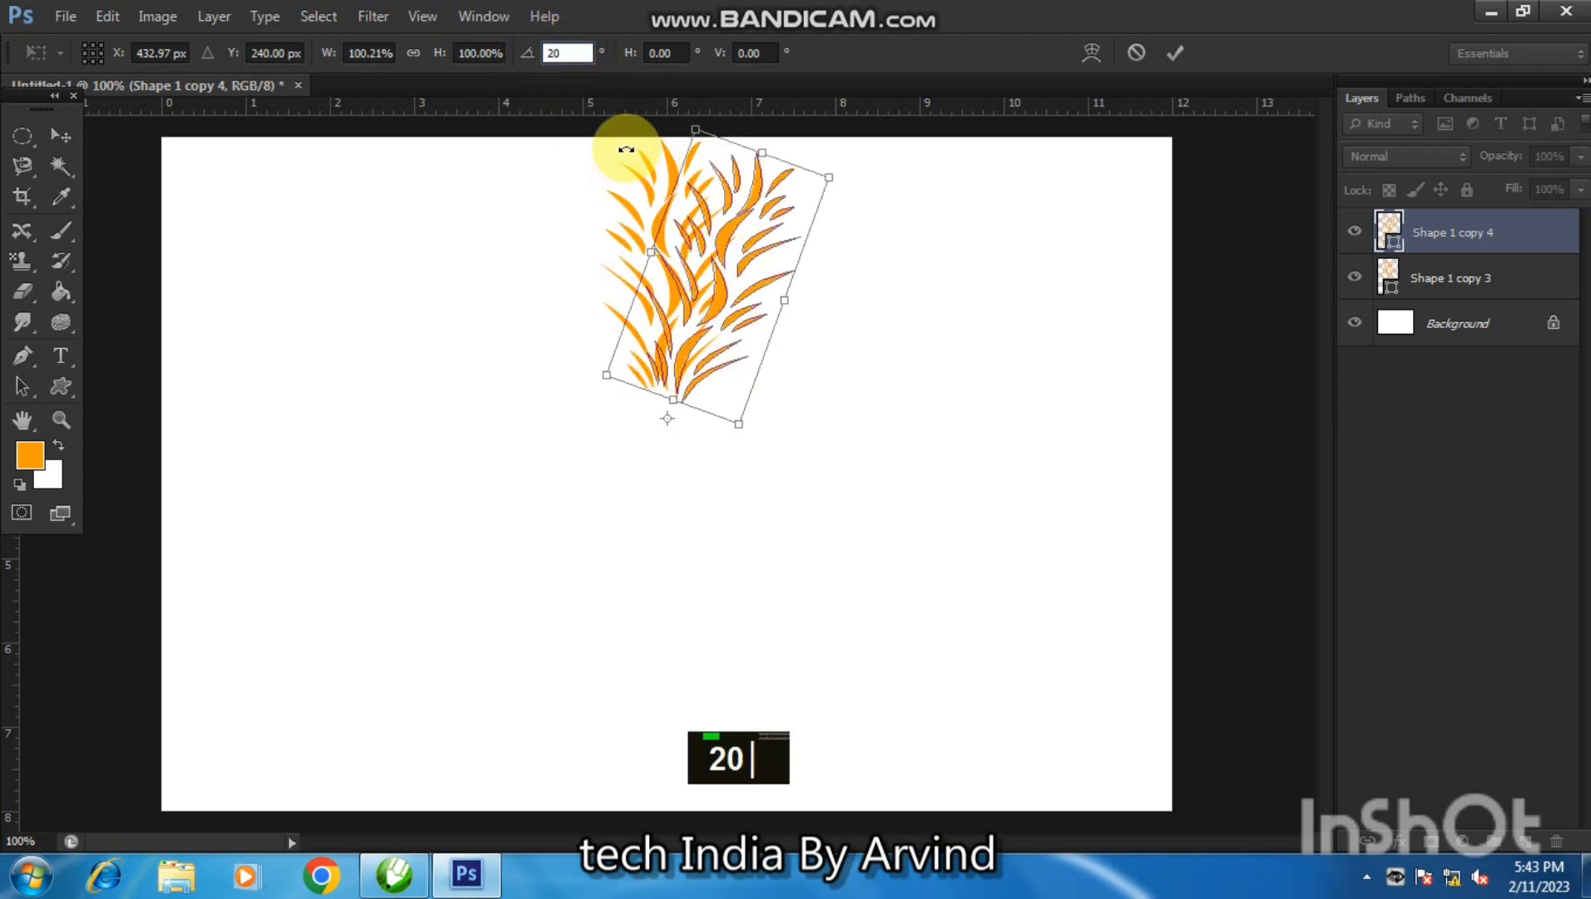
key("BackSpace")
key("BackSpace")
type("30")
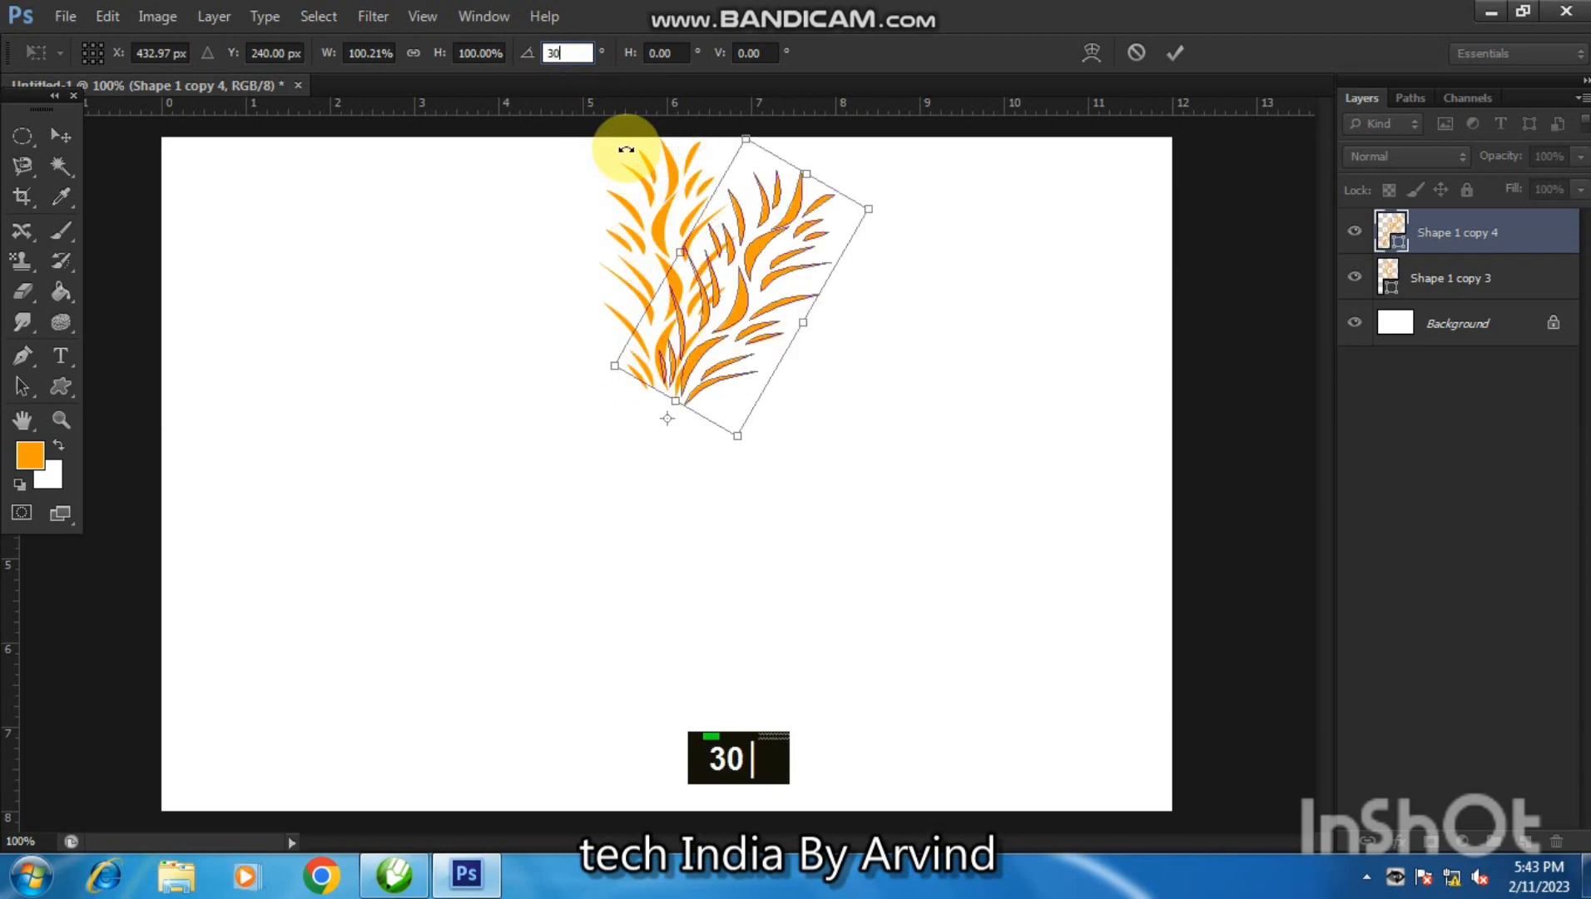
key("Return")
key("Return")
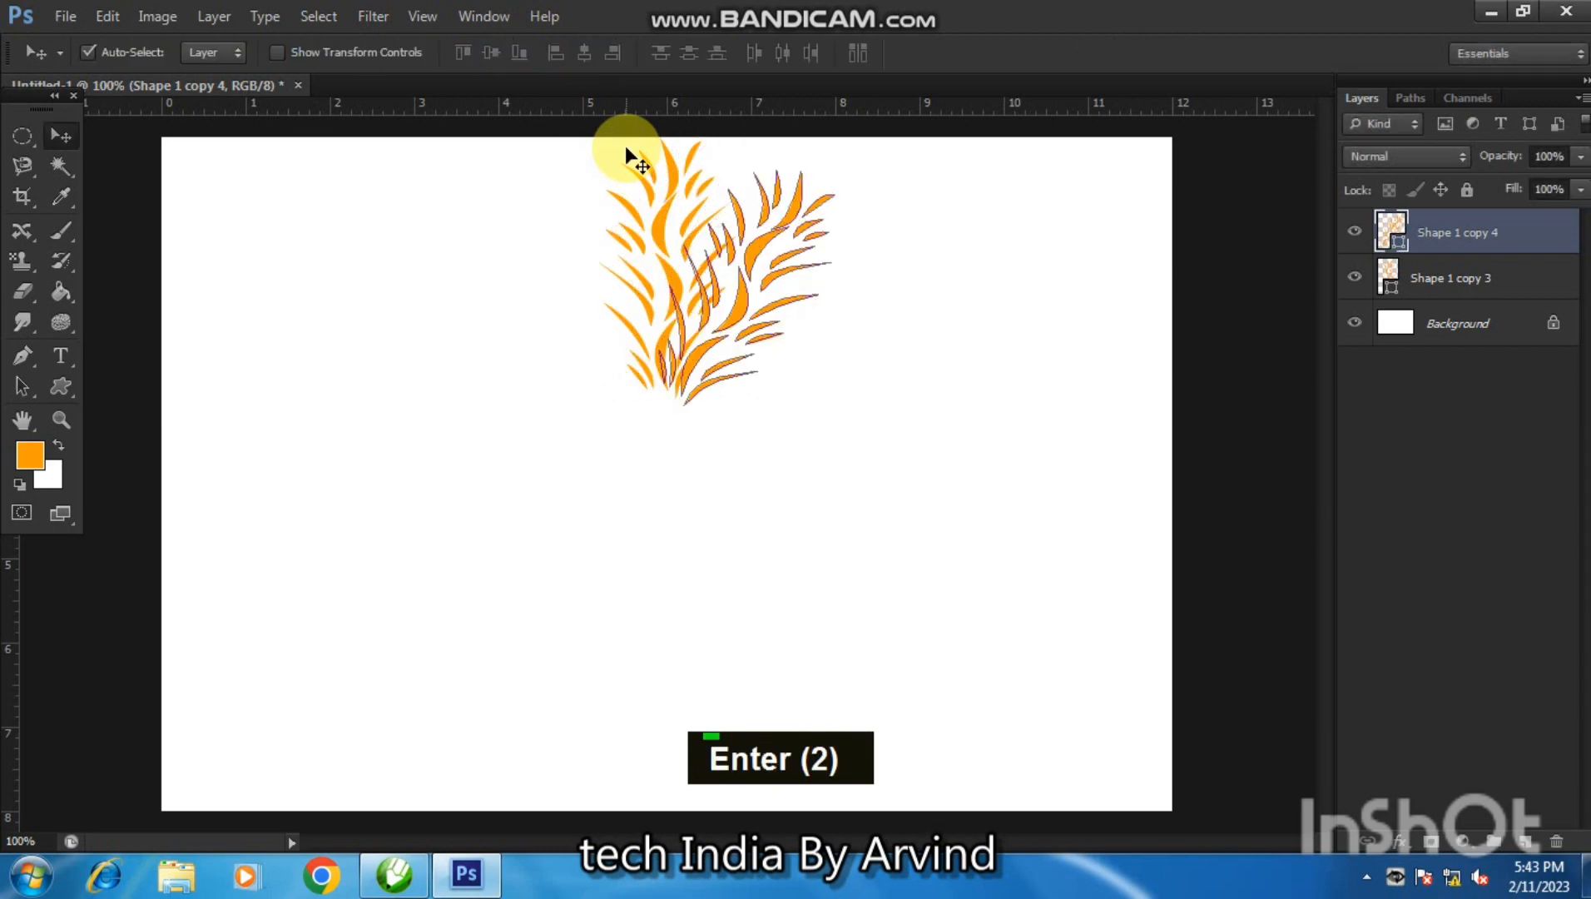
- Repeat the 30° rotation with duplication ten times so the grass petals form a complete circle of twelve
key("ctrl+alt+shift+t")
key("ctrl+alt+shift+t")
key("ctrl+alt+shift+t")
key("ctrl+alt+shift+t")
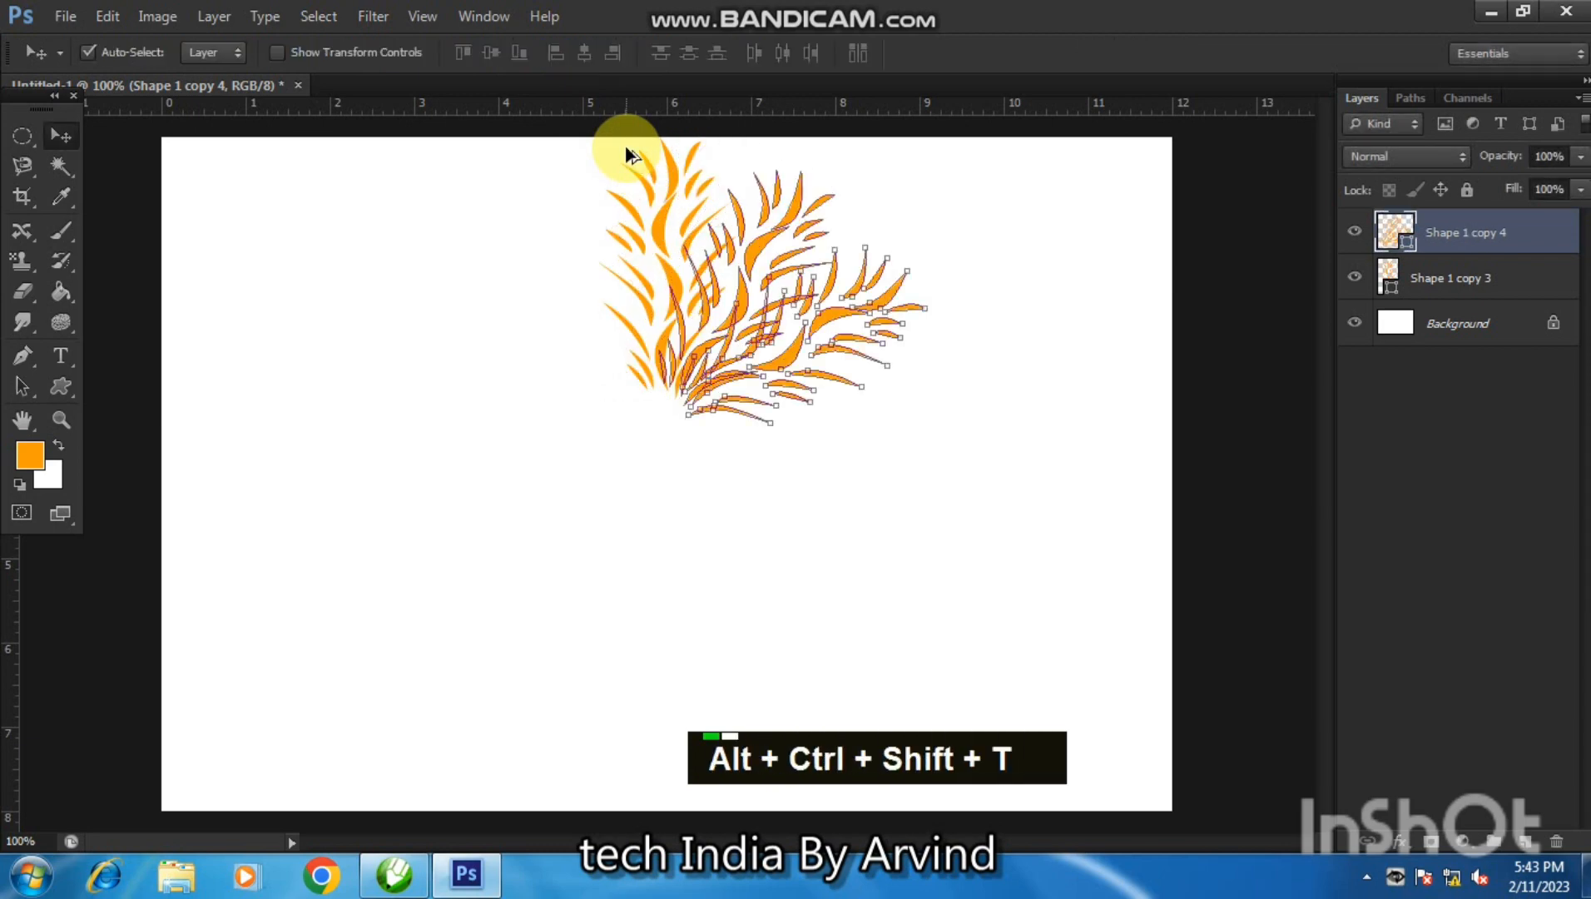
key("ctrl+alt+shift+t")
key("ctrl+alt+shift+t")
key("ctrl+alt+shift+t")
key("ctrl+alt+shift+t")
key("ctrl+alt+shift+t")
key("ctrl+alt+shift+t")
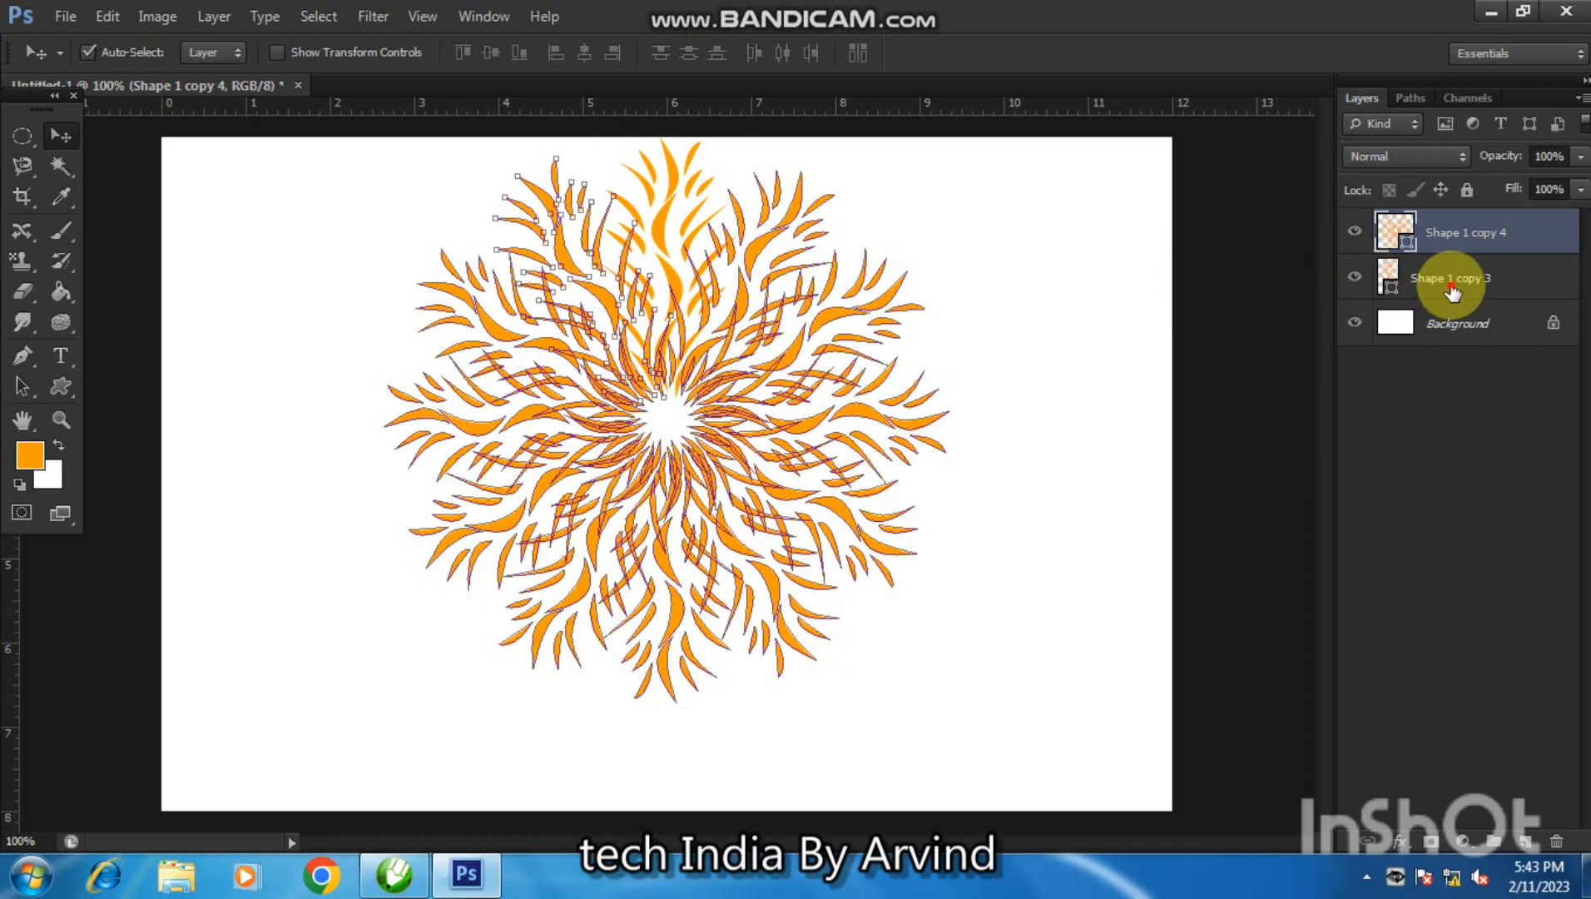
- Select the Shape 1 copy 4 and Shape 1 copy 3 layers and merge them into one shape layer
left_click(1486, 265)
left_click(1483, 234)
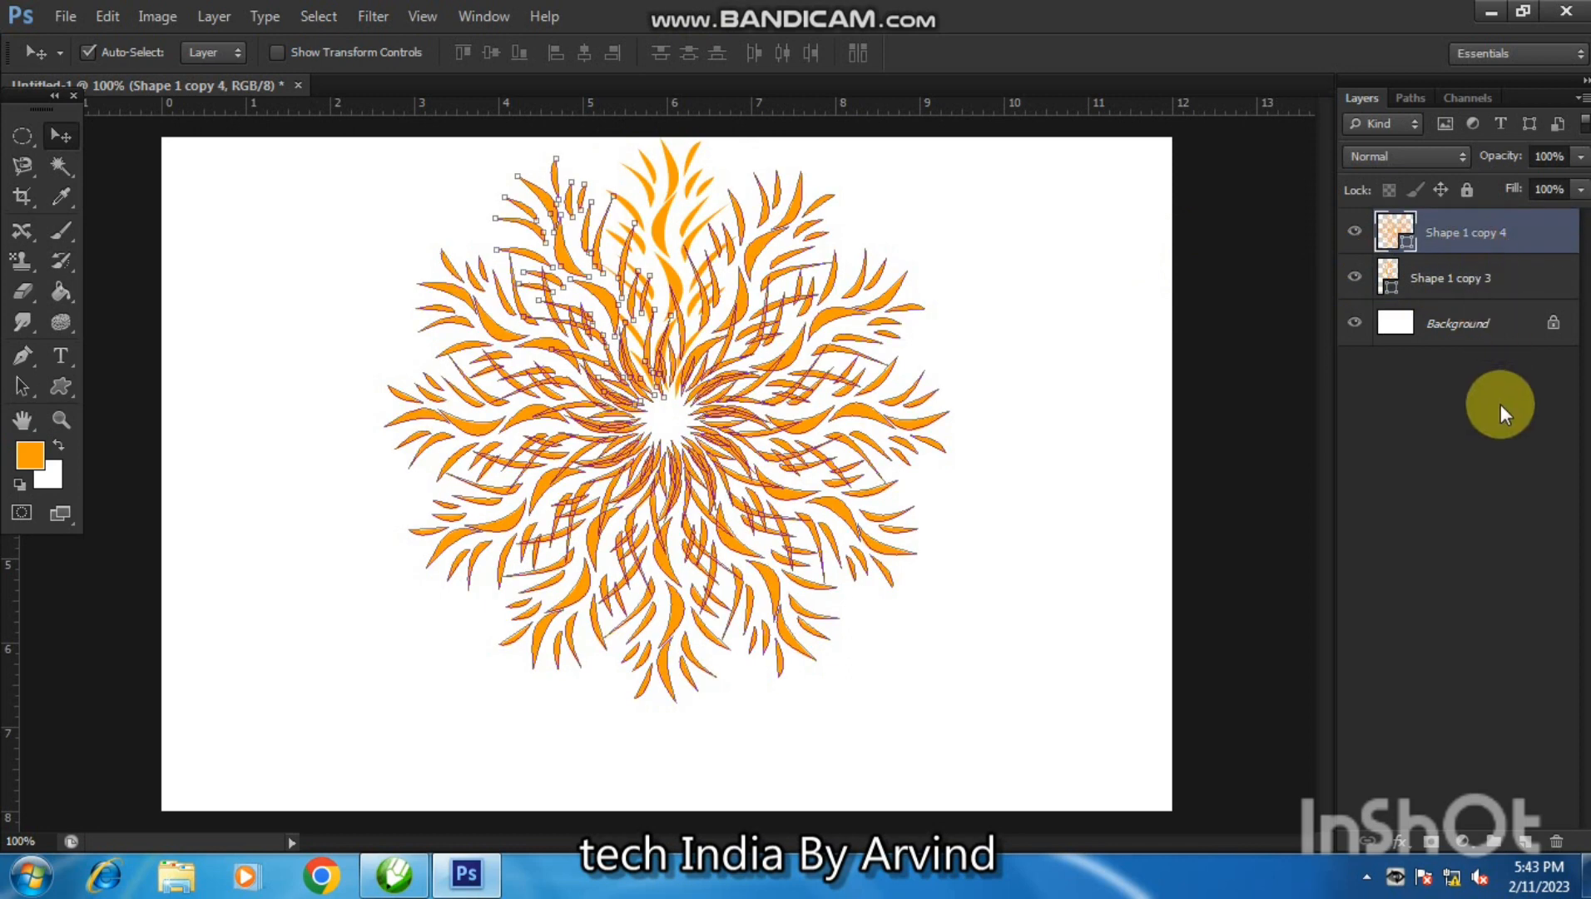
left_click(204, 215)
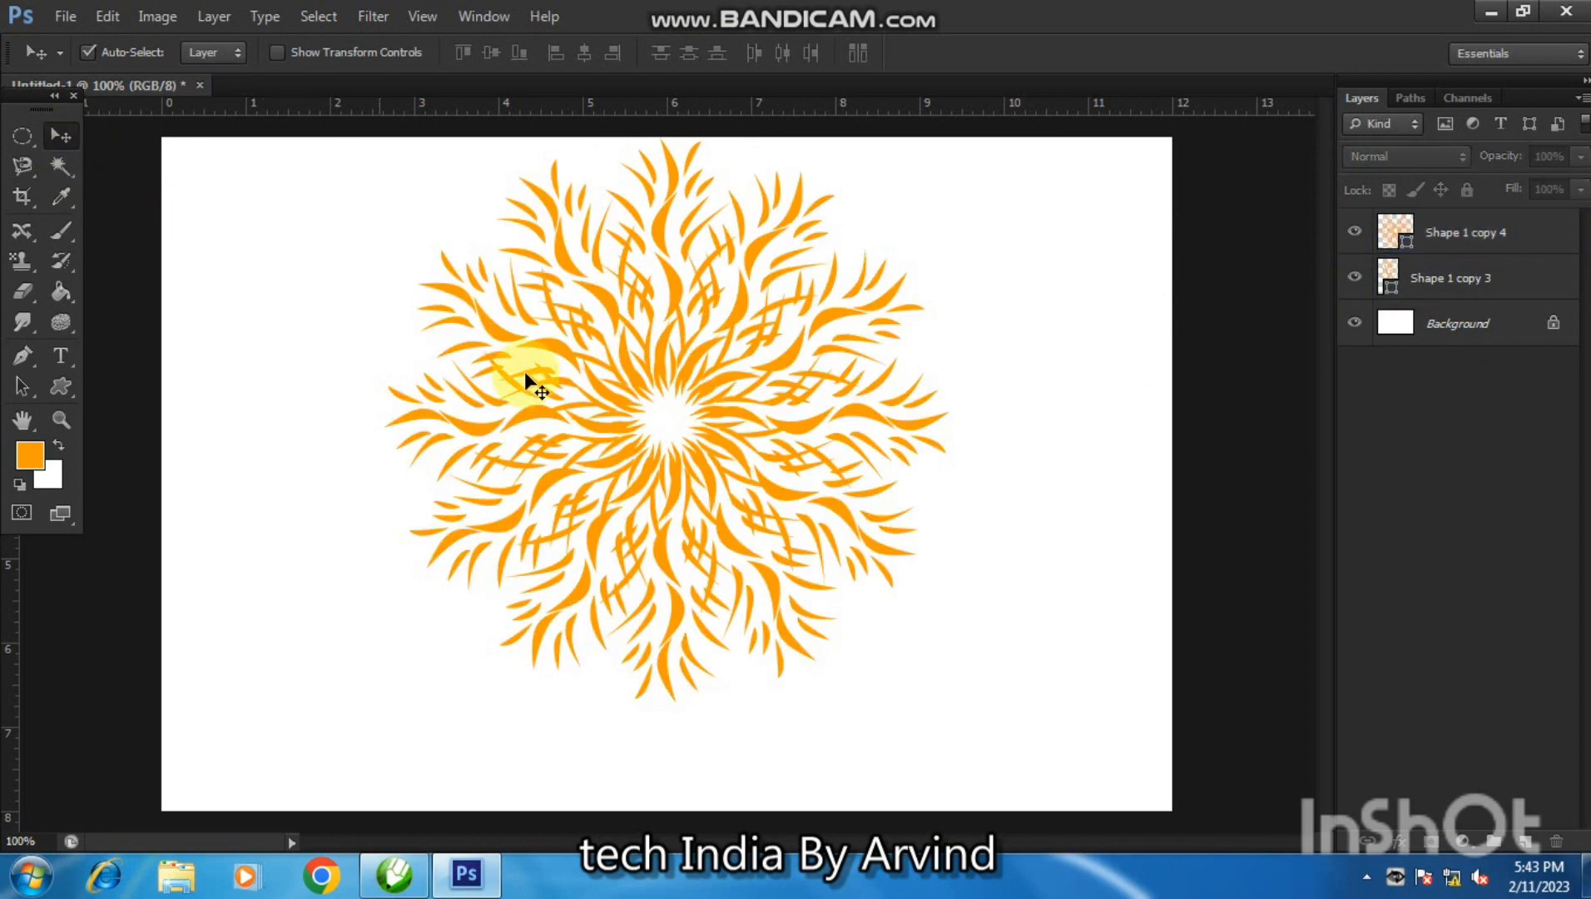
left_click(1444, 234)
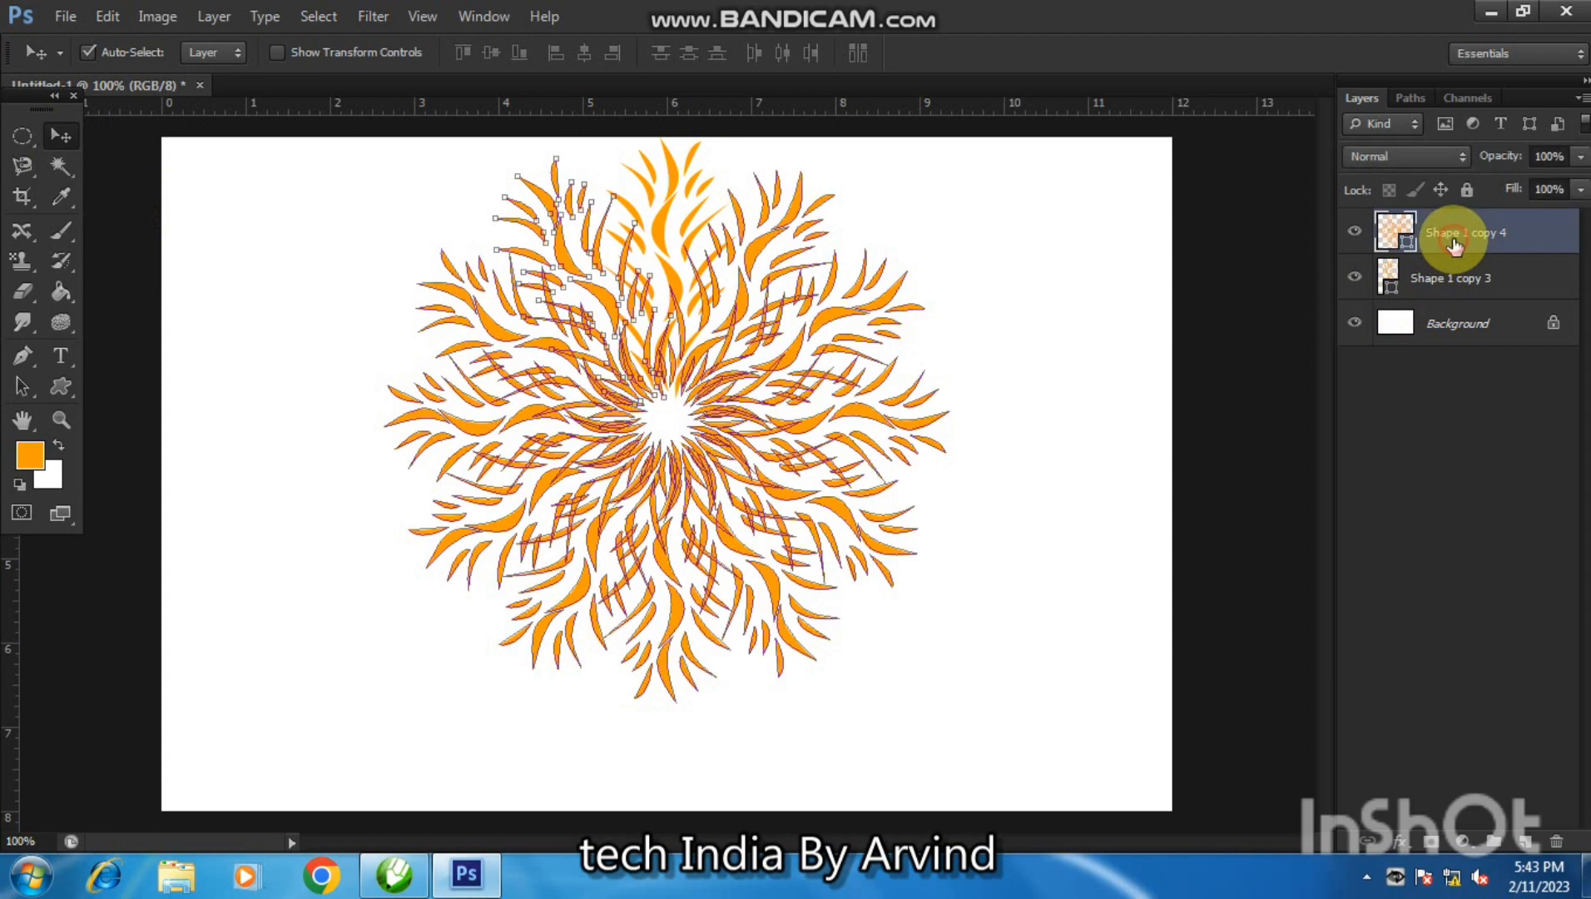
left_click(1452, 282, "shift")
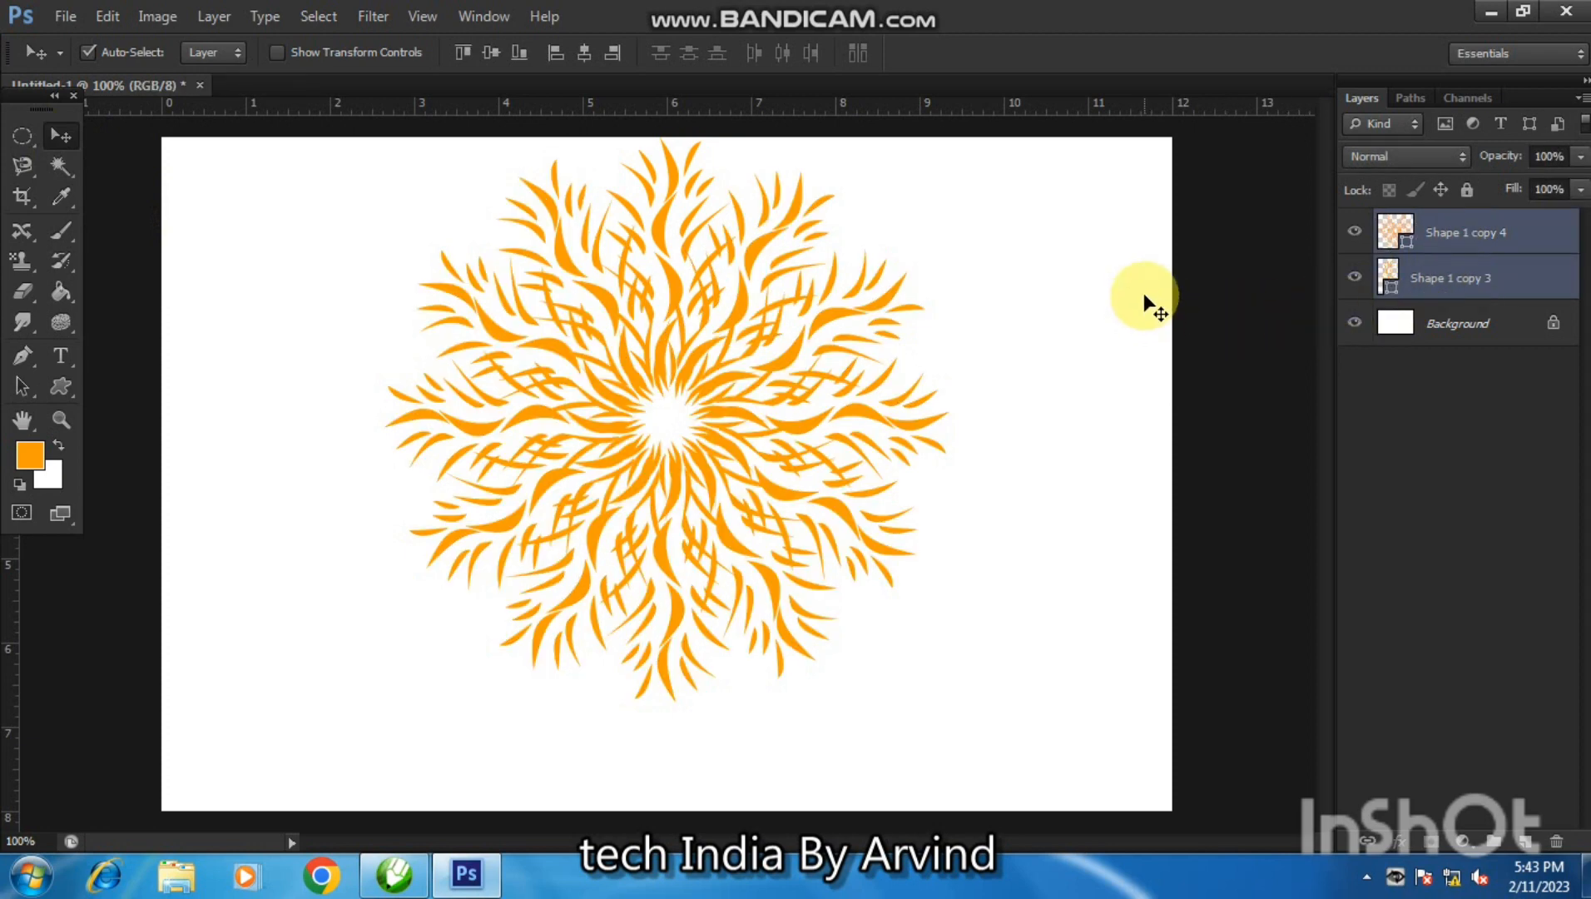
key("ctrl+e")
left_click(1013, 327)
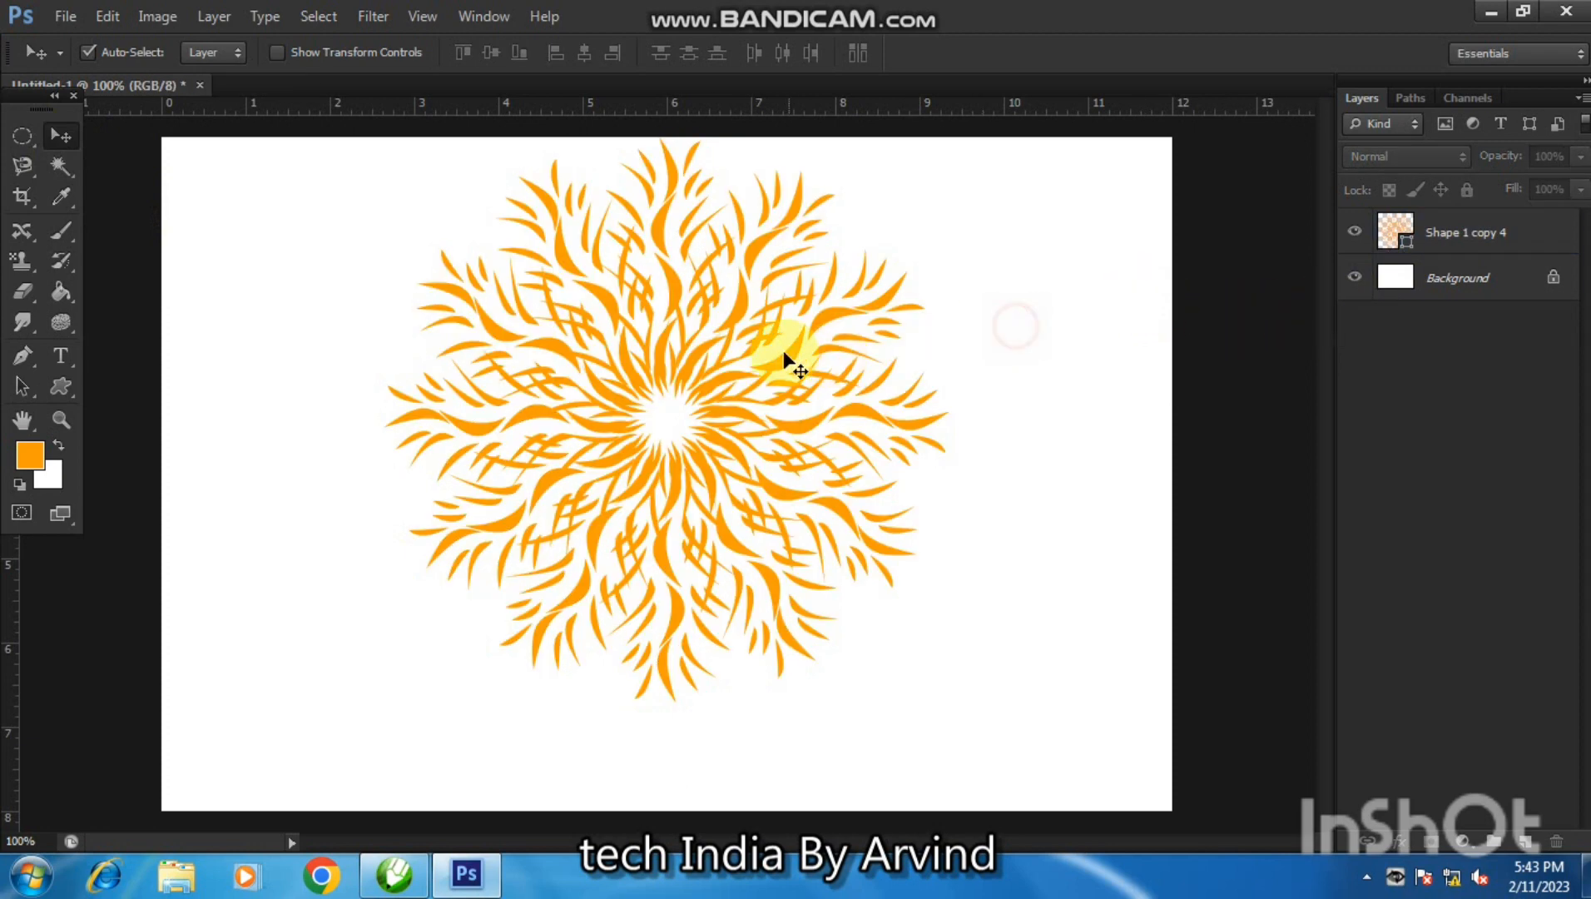
- Move the merged flower ornament down to the middle of the canvas and keep its layer selected
left_click_drag(786, 365, 783, 414)
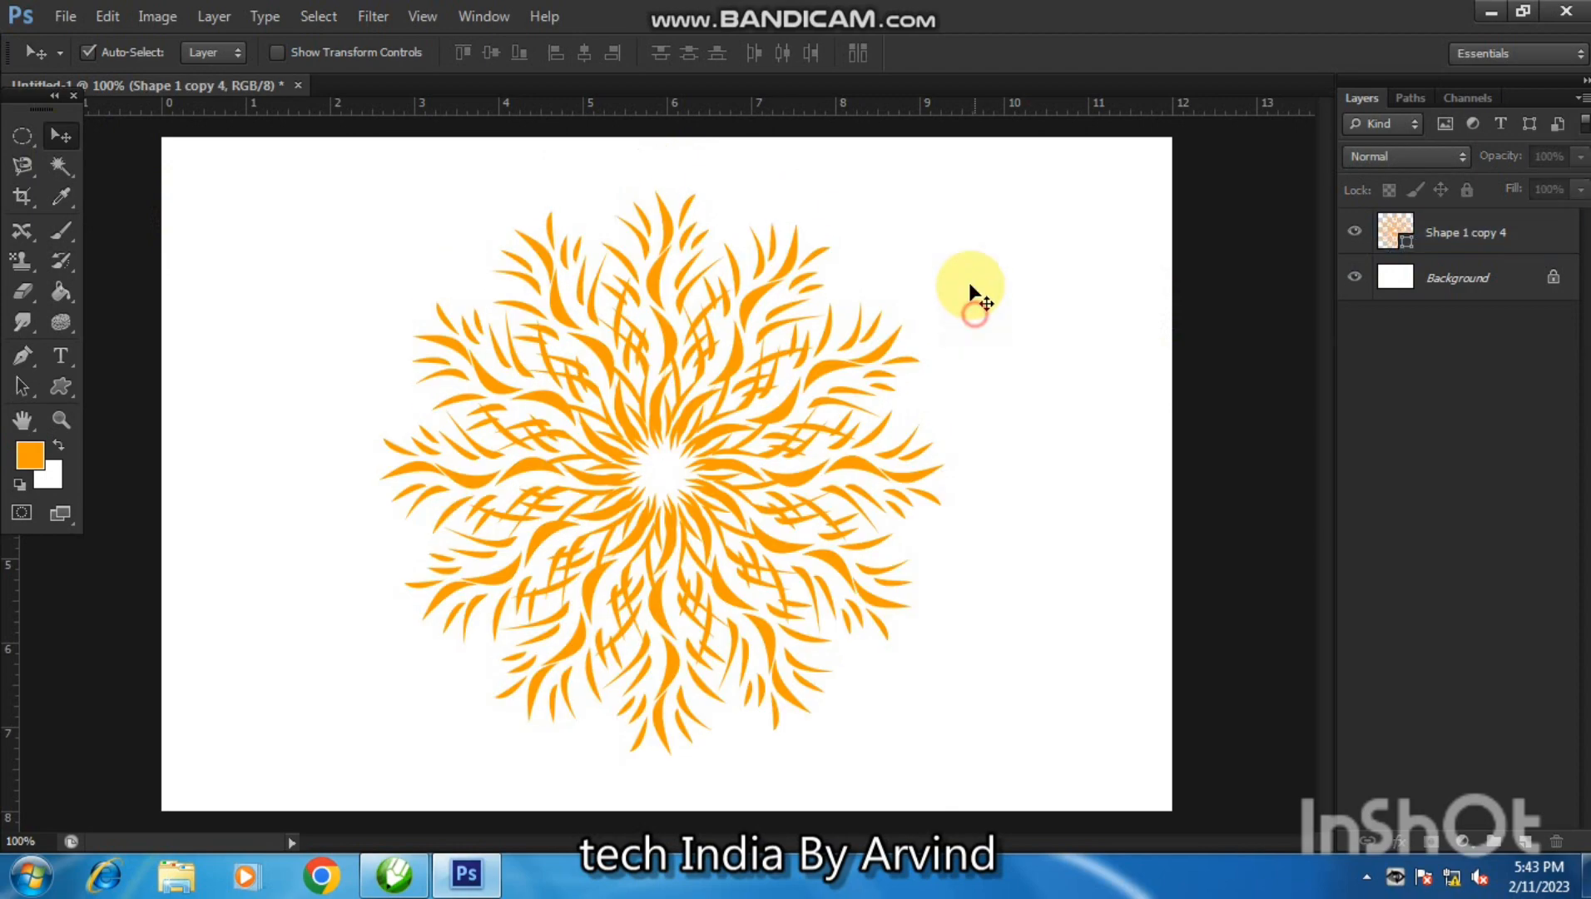
left_click(970, 294)
left_click(750, 366)
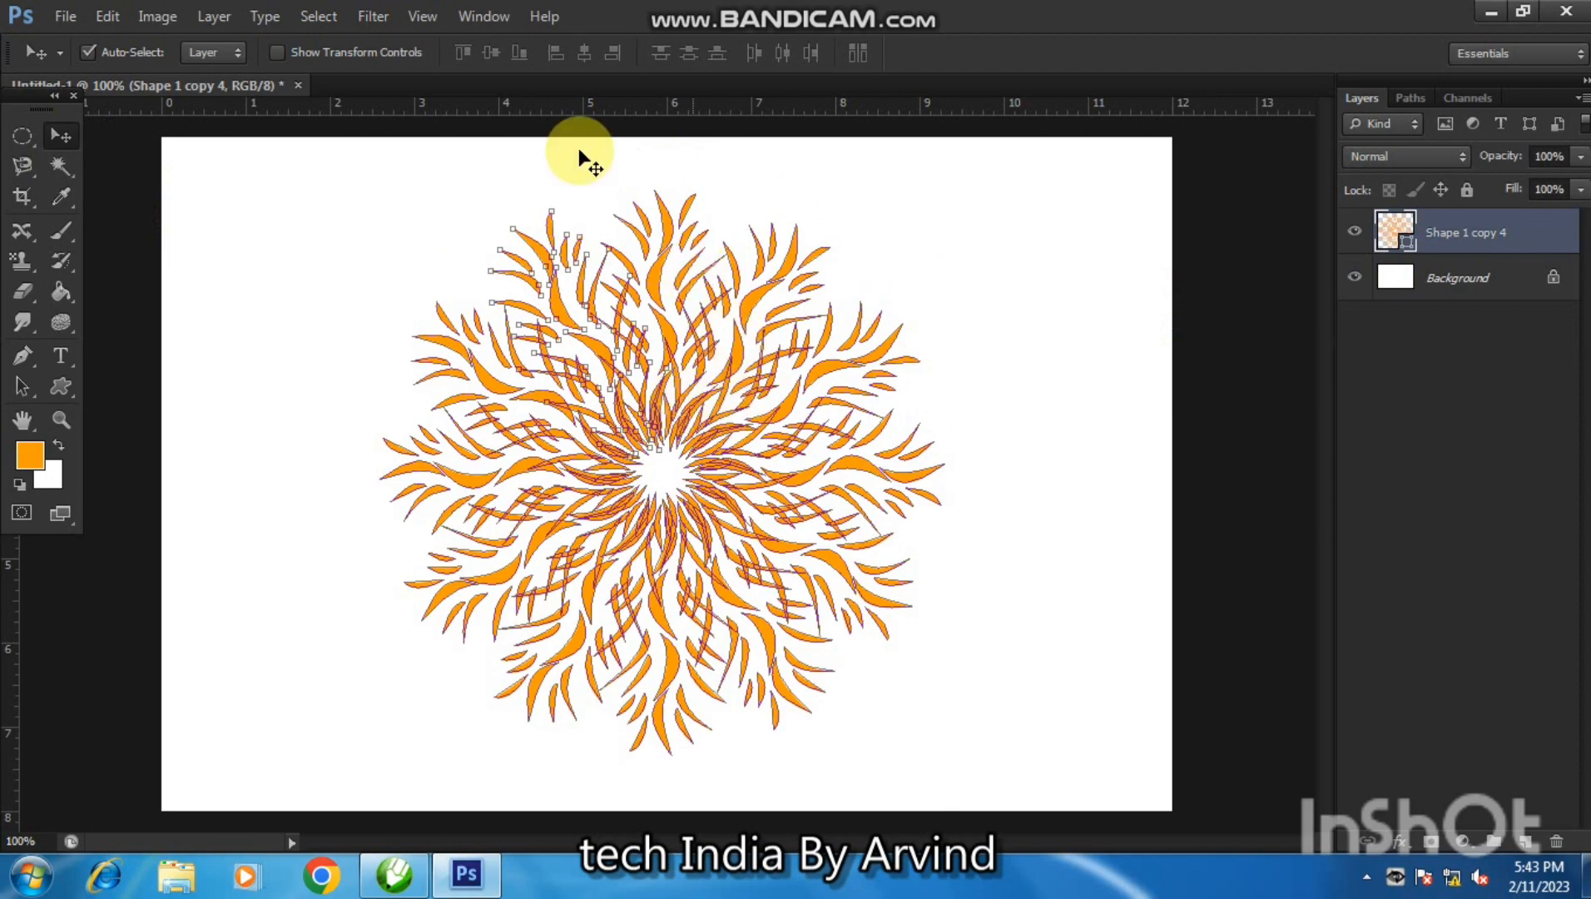
left_click(367, 18)
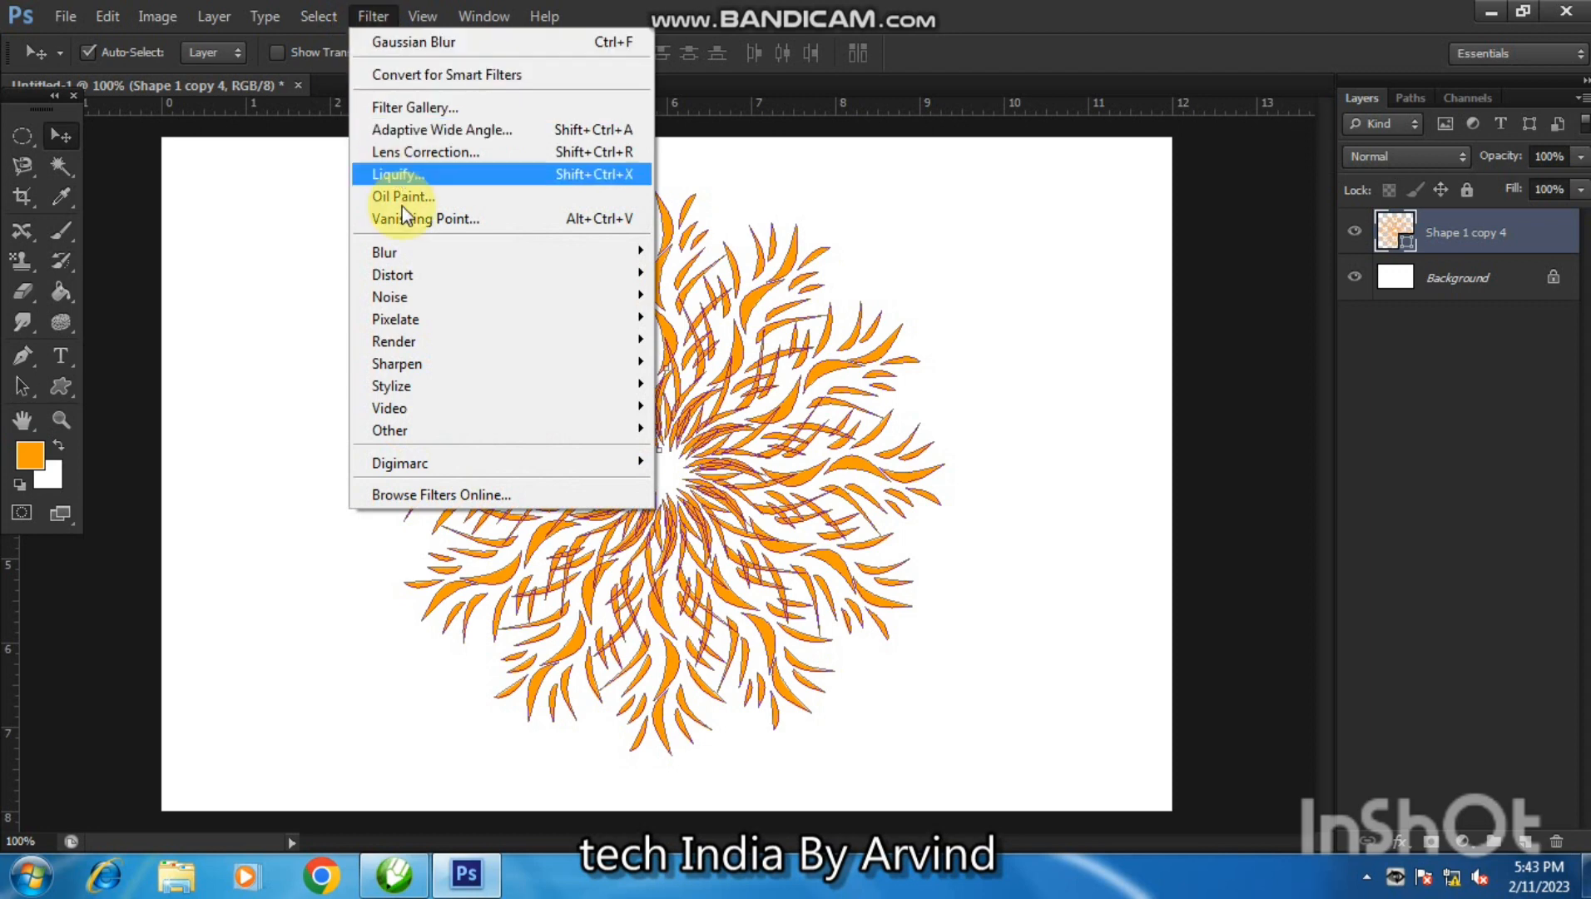
left_click(99, 20)
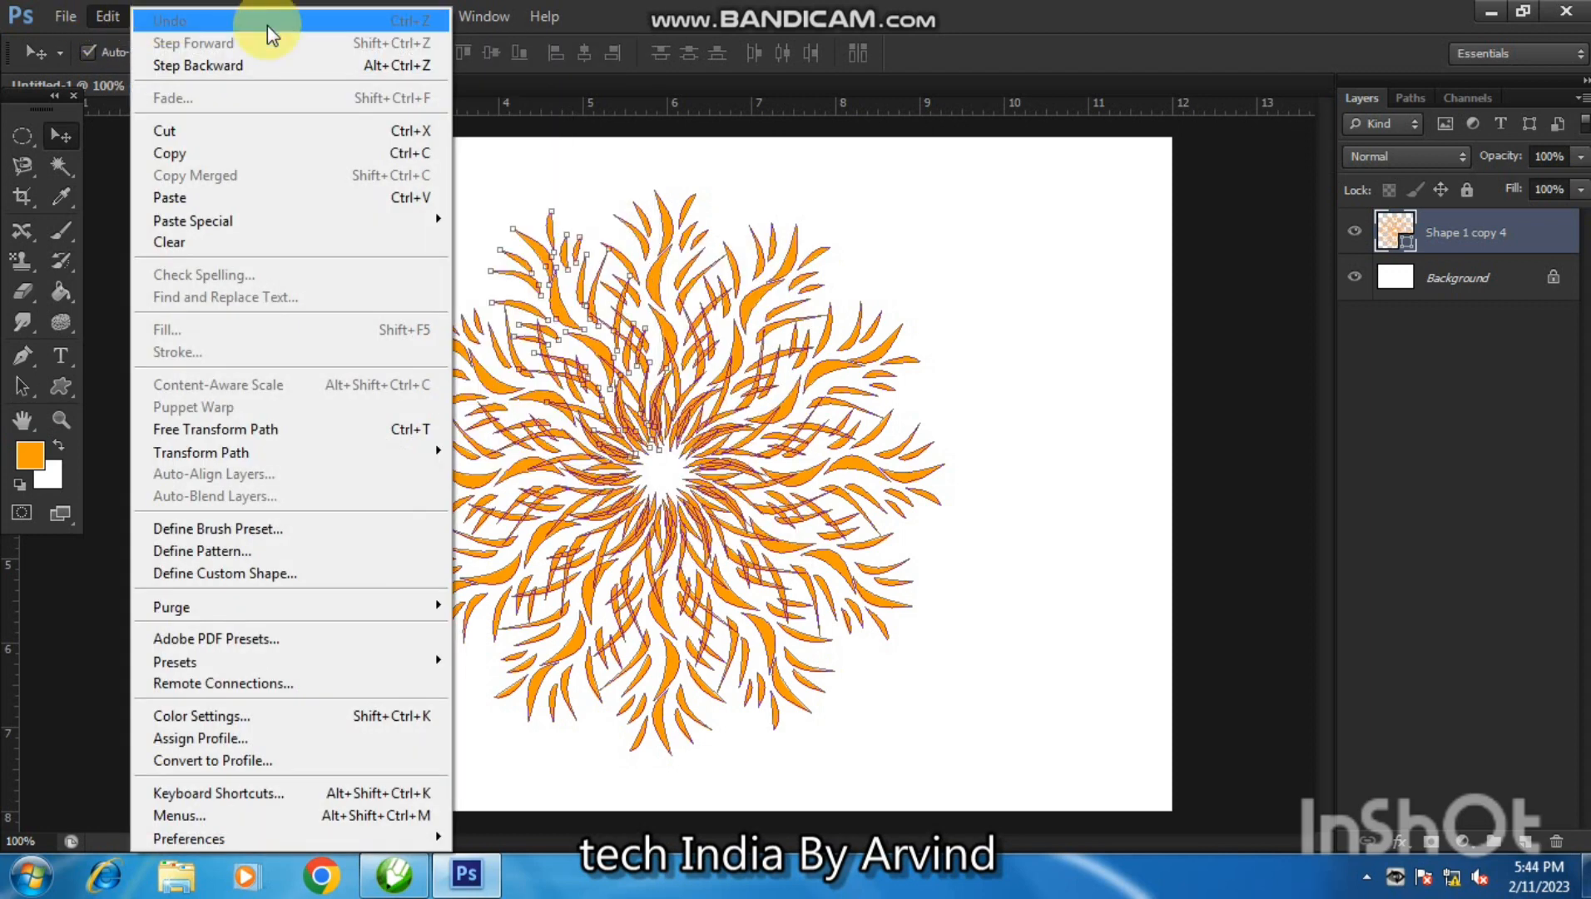
left_click(980, 379)
left_click(972, 331)
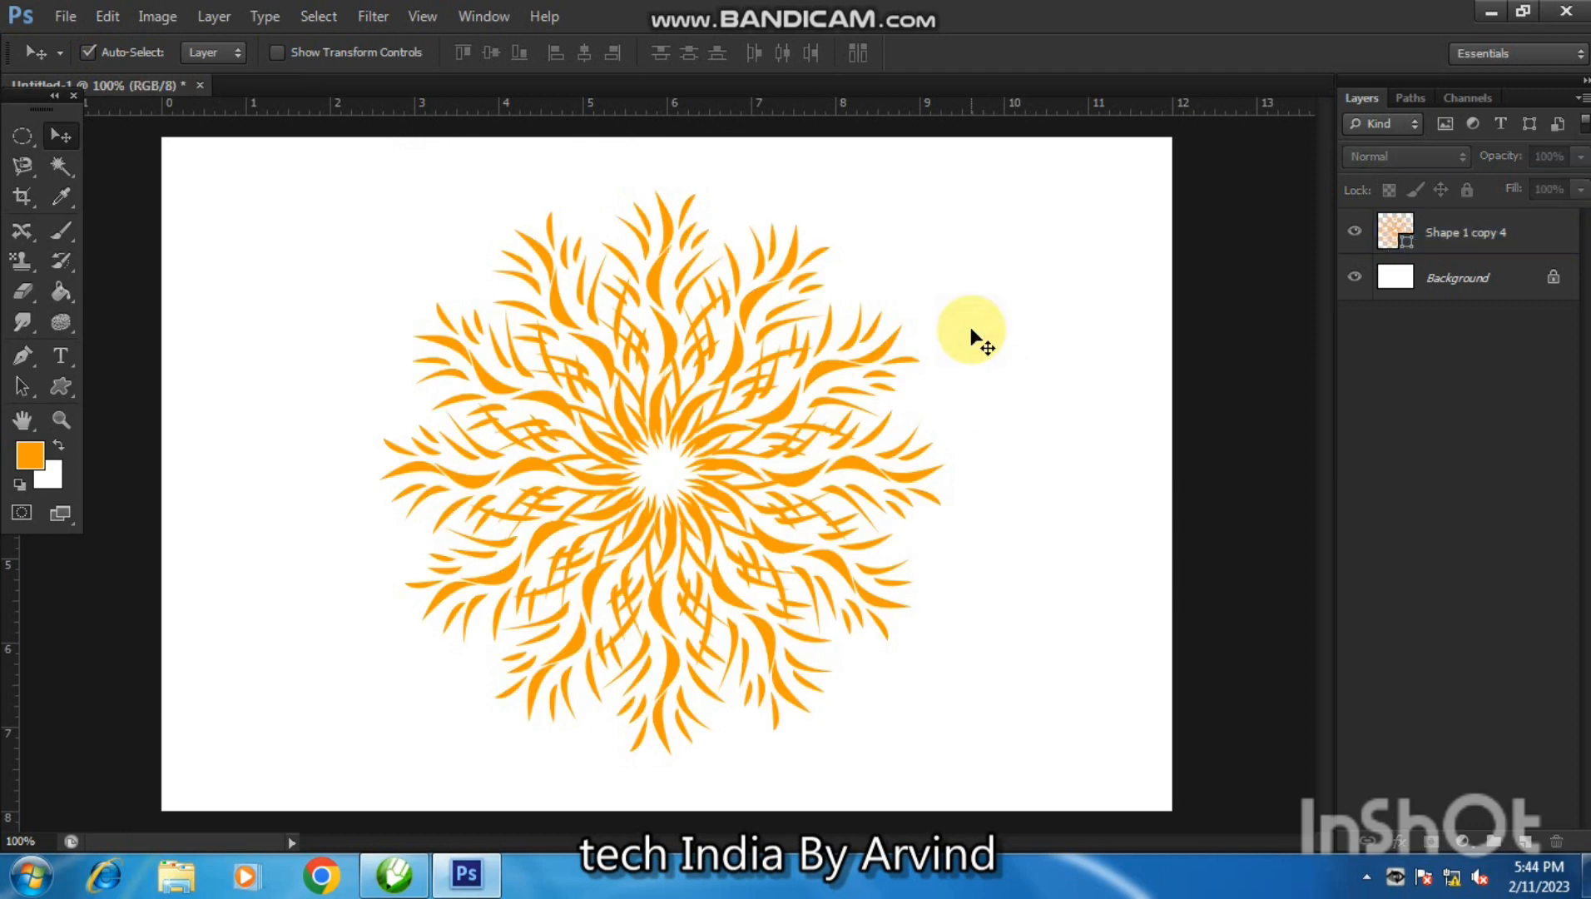
- Add a Gradient Overlay layer style to the ornament layer and set its style to Radial
right_click(1458, 232)
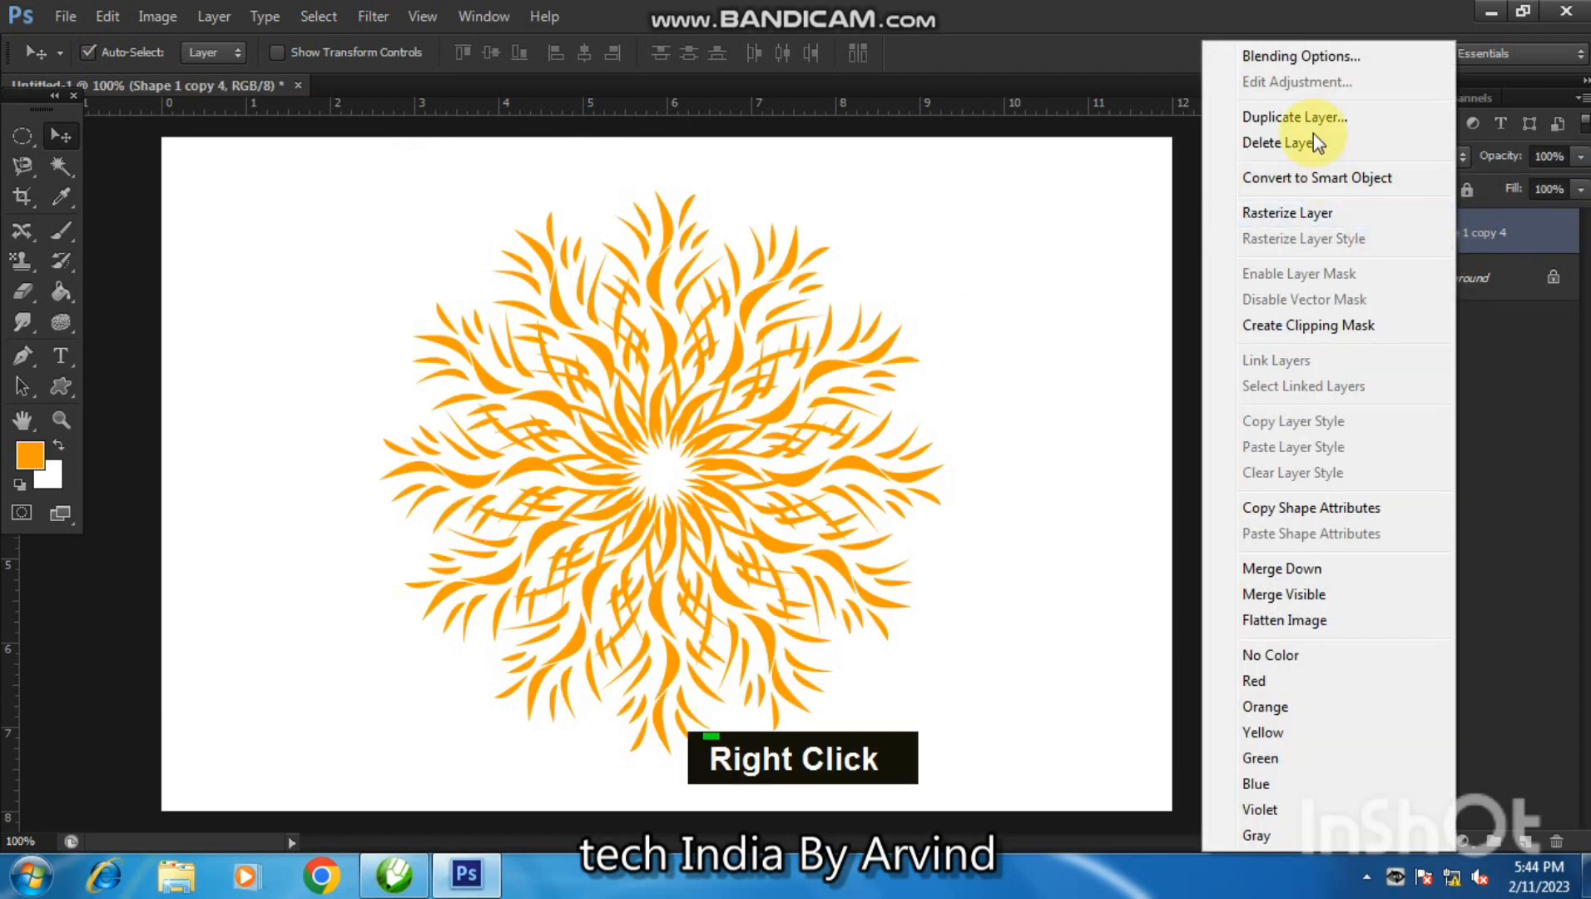
left_click(1304, 59)
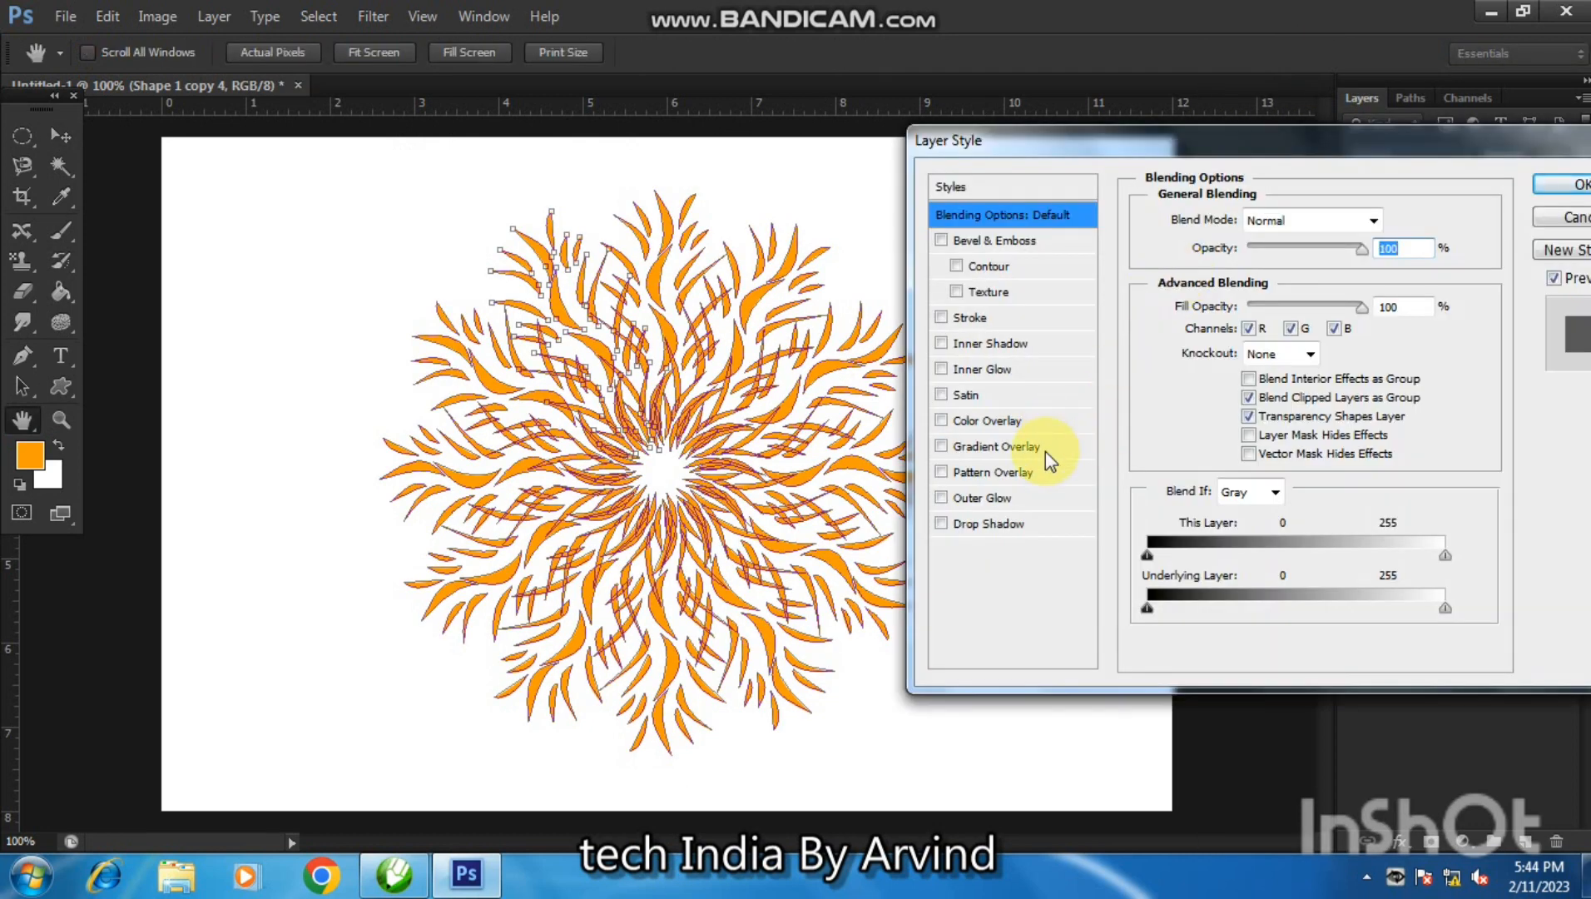
left_click(1045, 449)
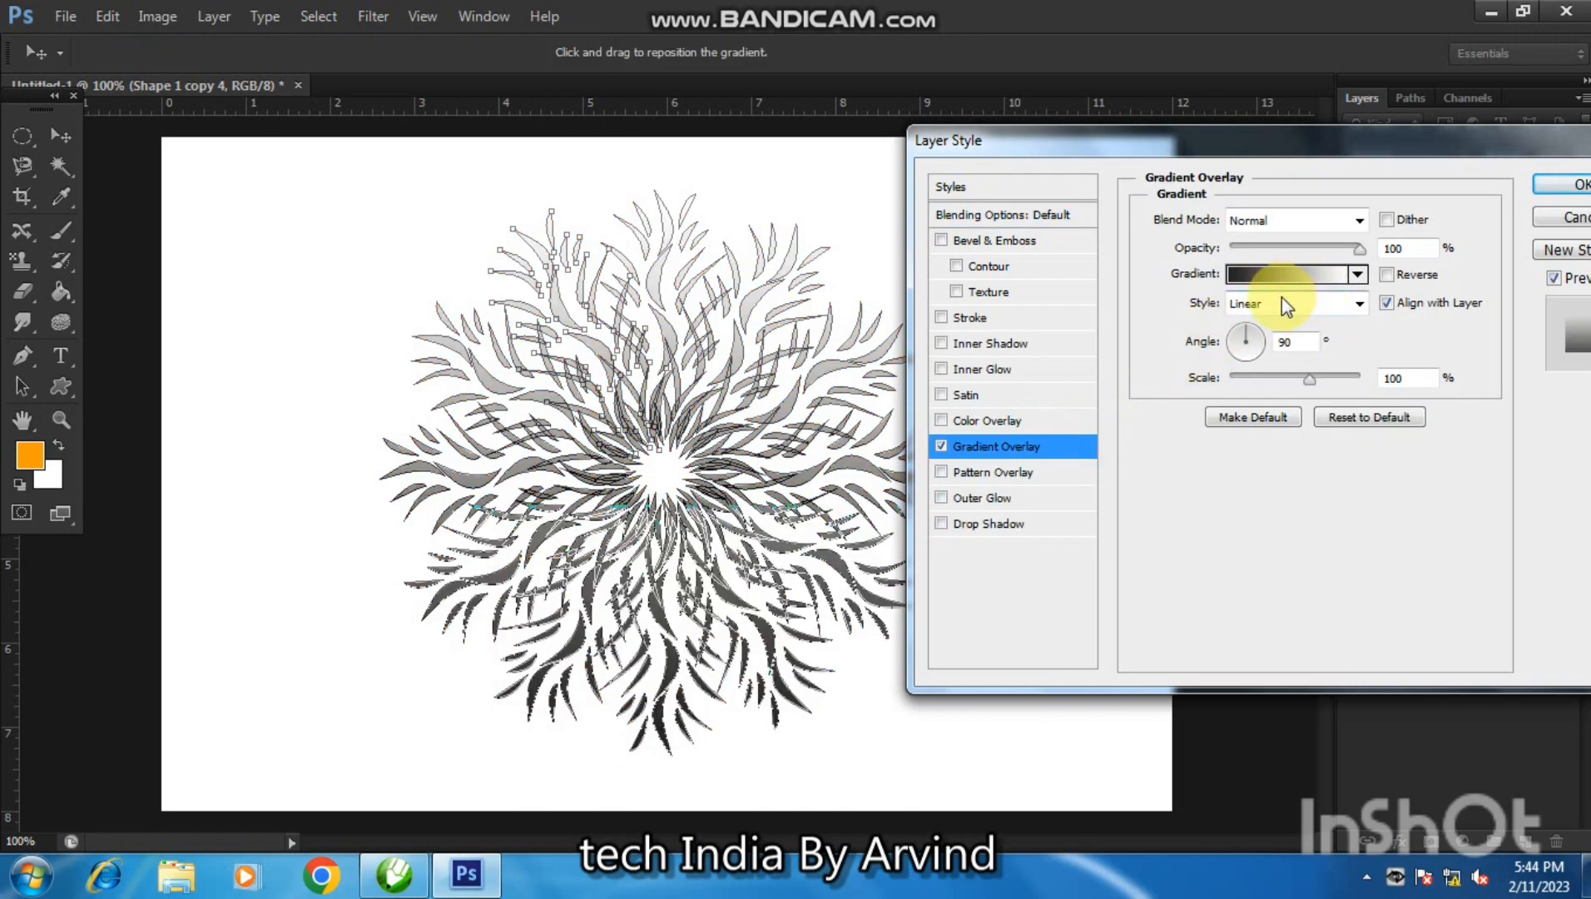
left_click(1282, 299)
left_click(1282, 342)
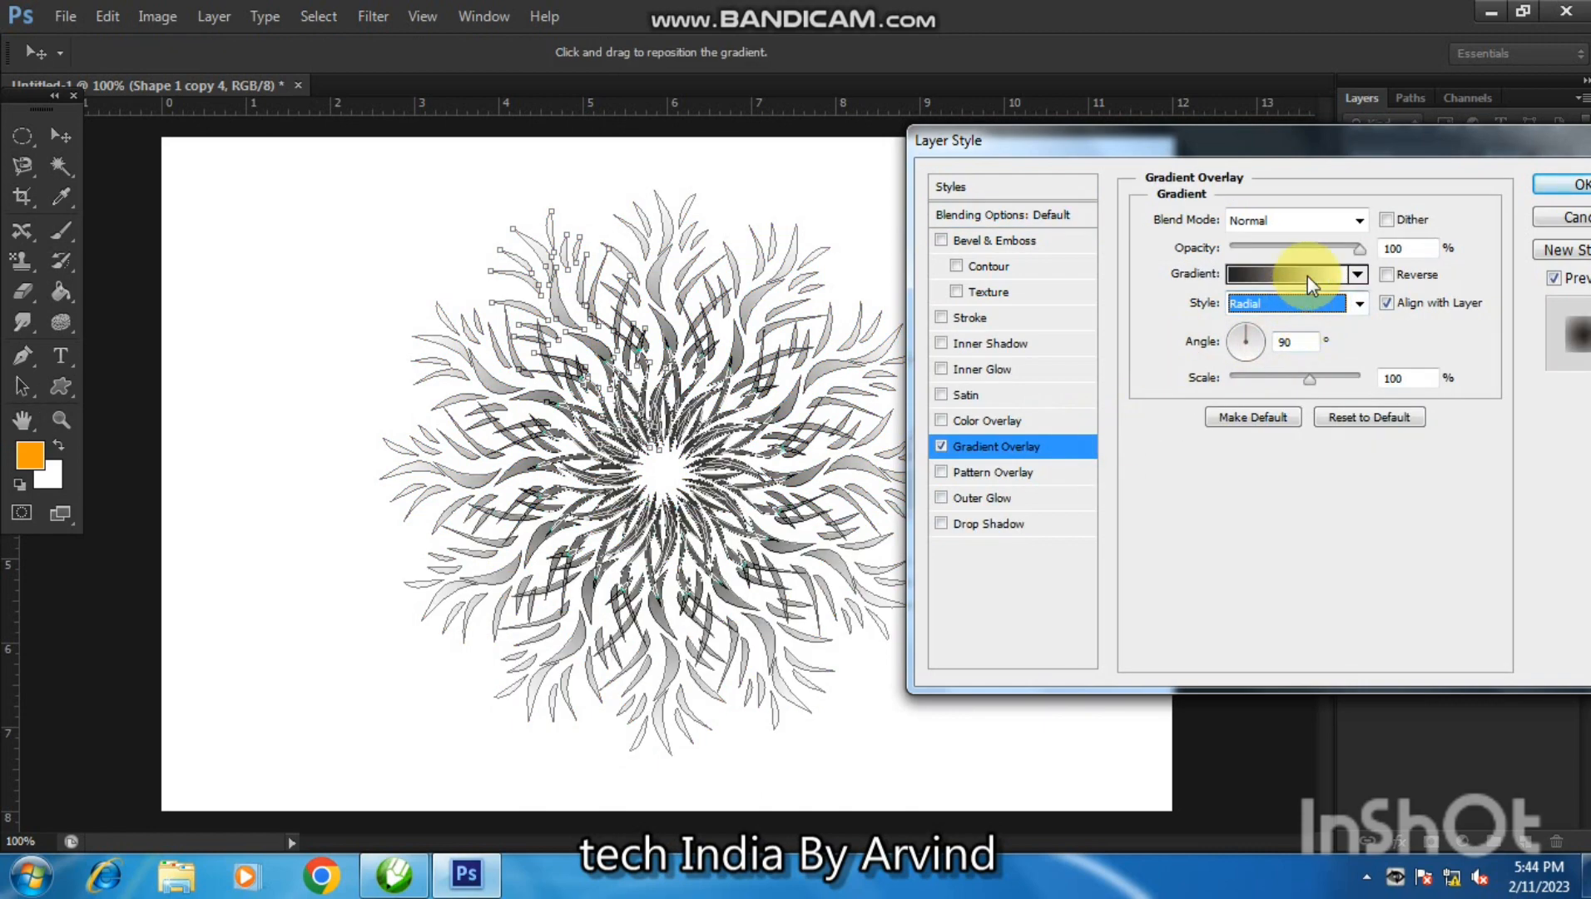
- Try the rainbow and Chrome gradient presets on the overlay, and apply the Copper preset
left_click(1307, 277)
left_click(805, 264)
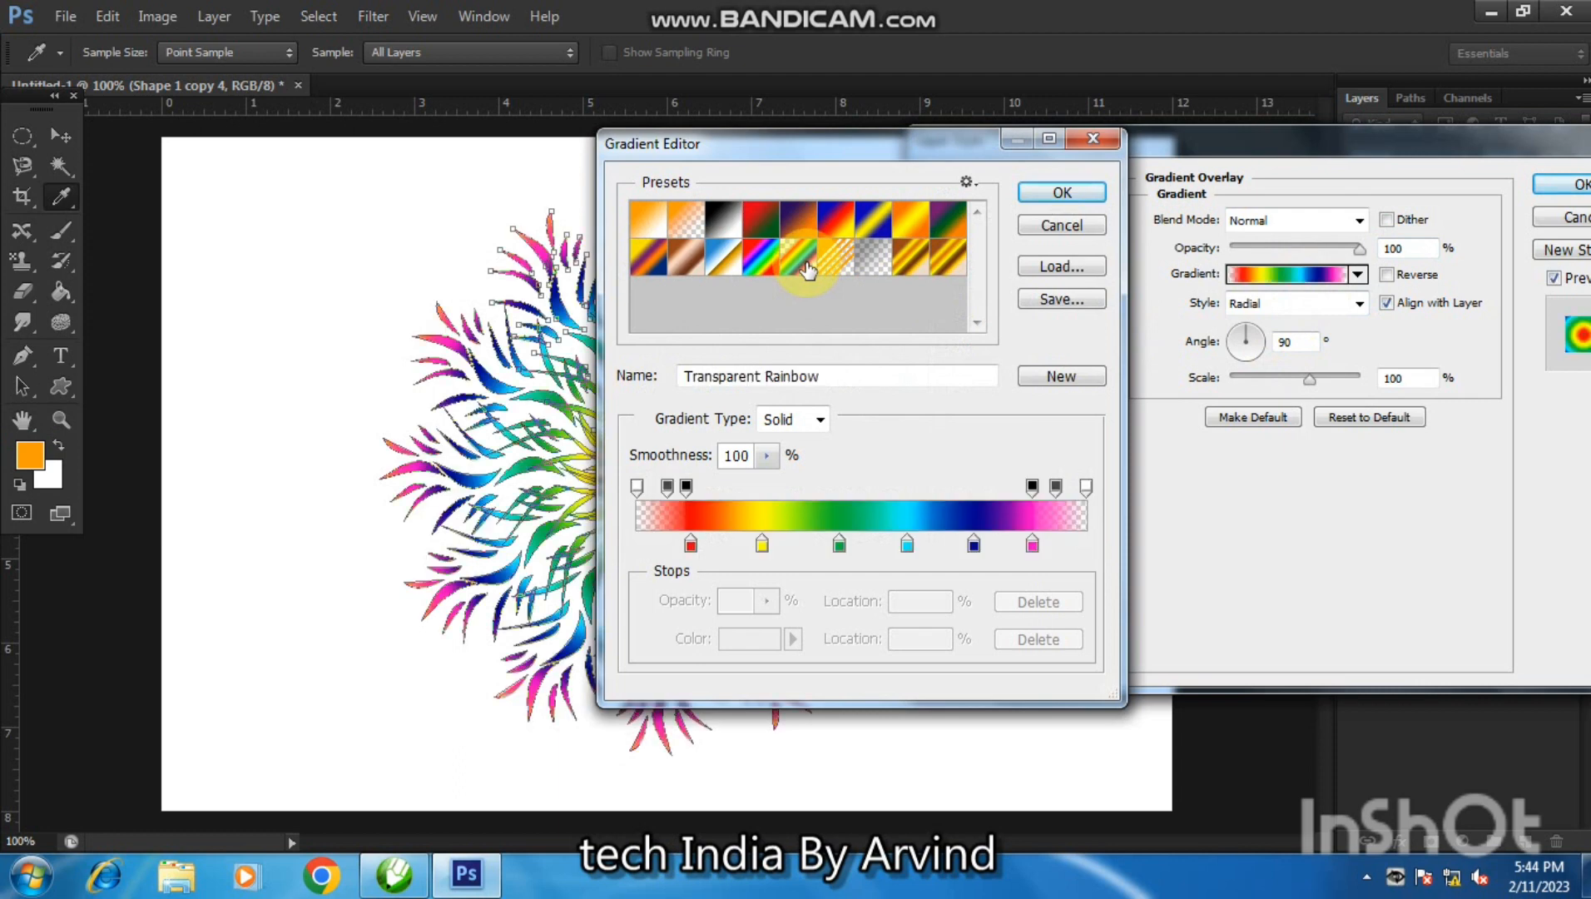
left_click(760, 262)
left_click(712, 264)
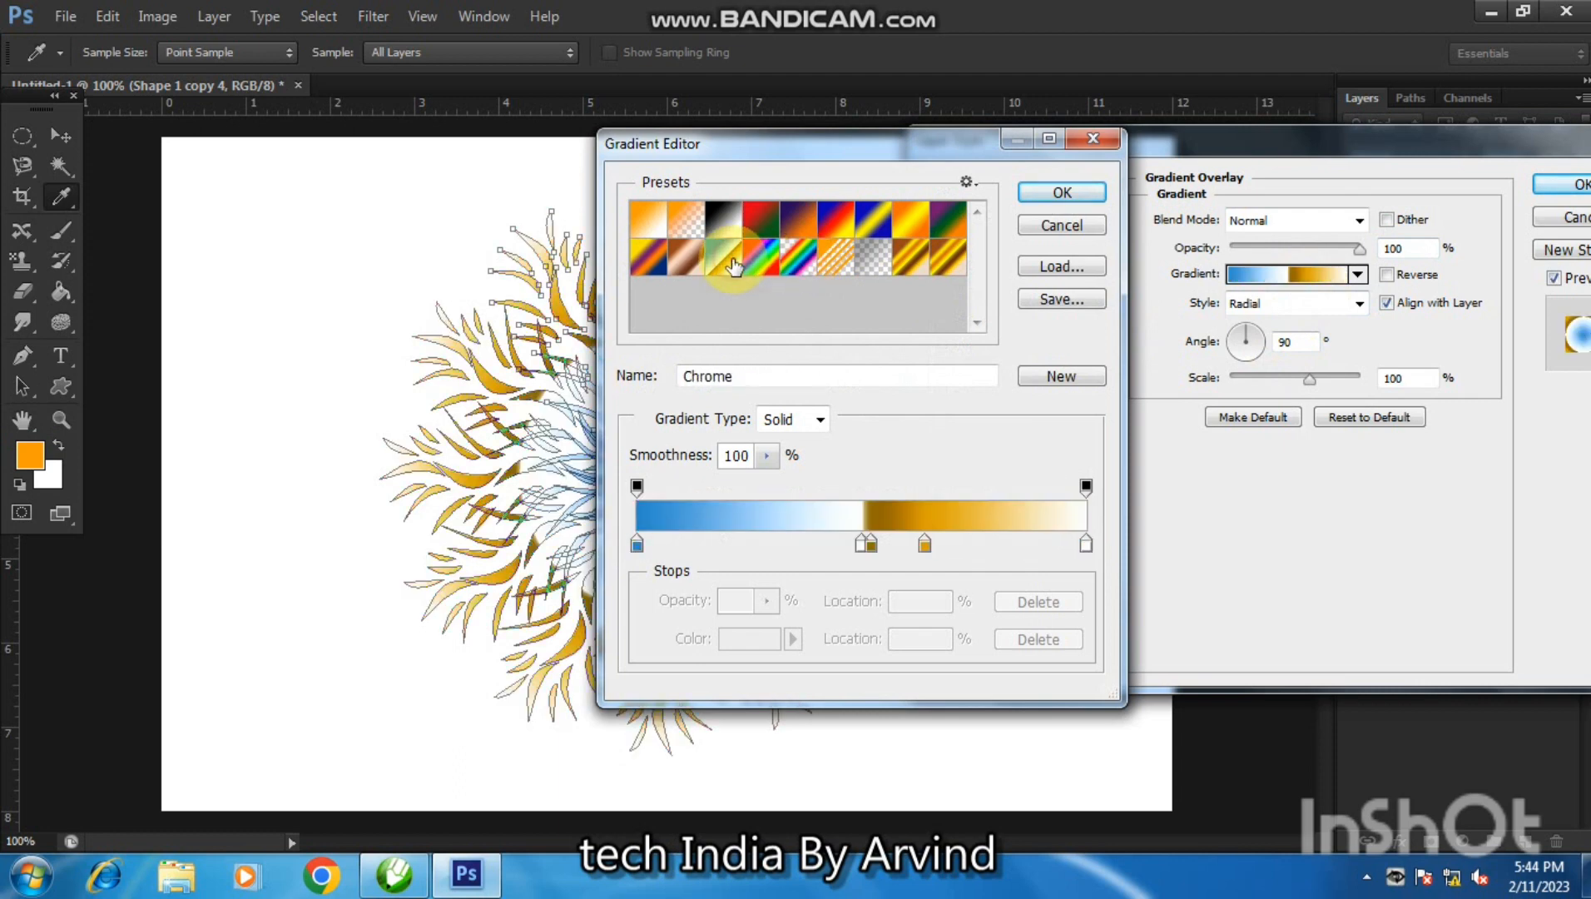
left_click(693, 264)
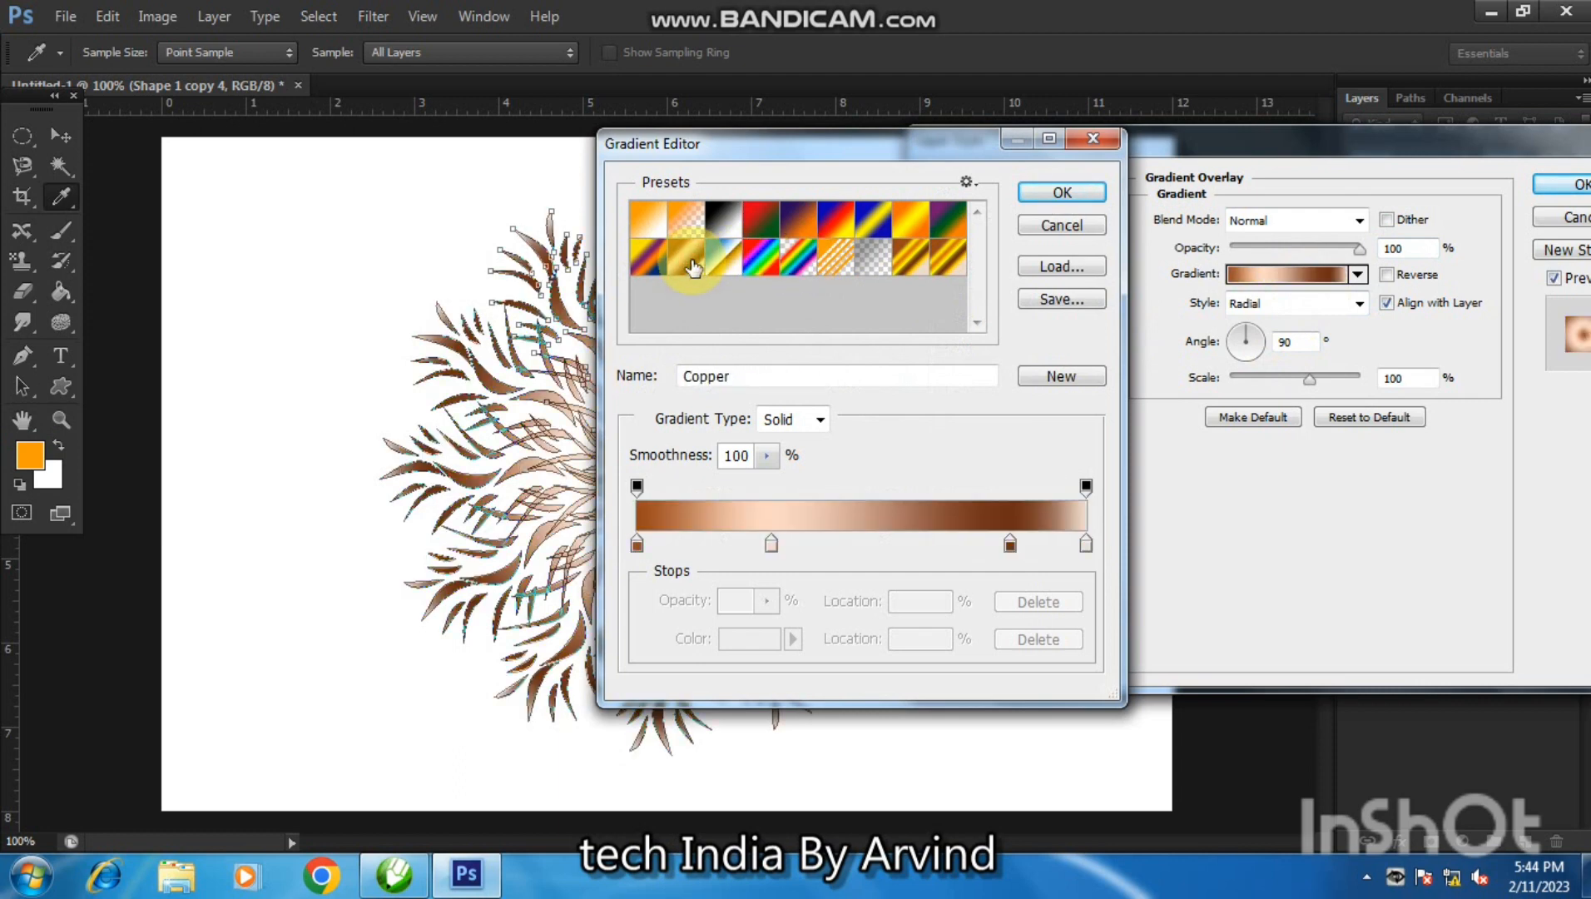
left_click(1062, 193)
- Shift the light cream colour stop of the Copper gradient to about the middle of the gradient bar
left_click(1280, 272)
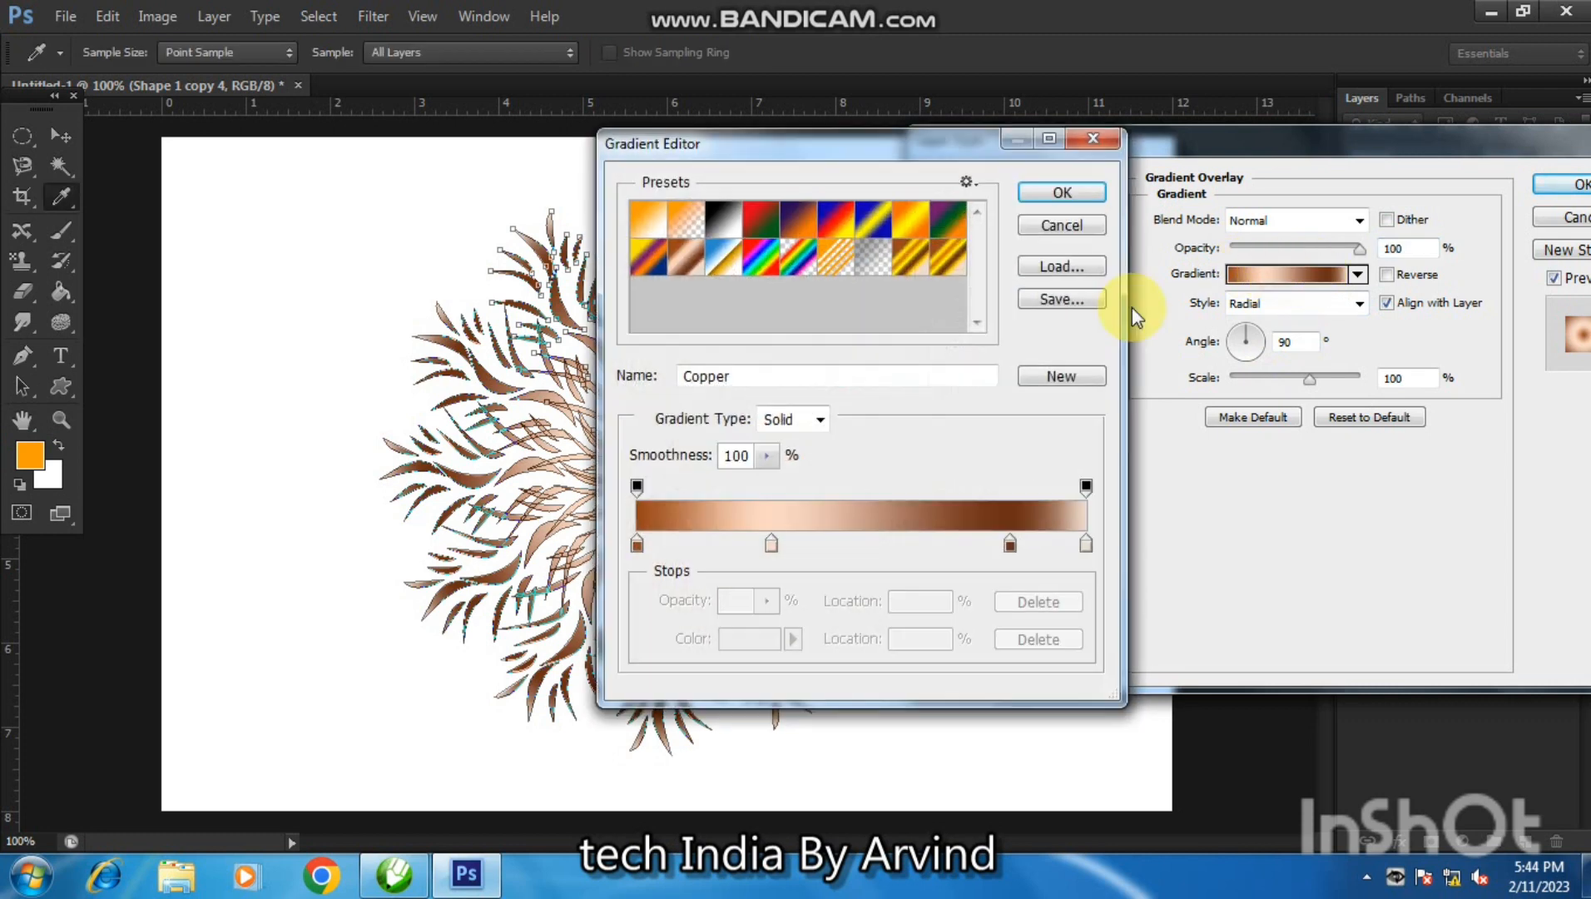
left_click(773, 543)
left_click_drag(826, 549, 854, 543)
- Recolour the gradient's first stop, at location 0%, to a bright saturated red
left_click(638, 544)
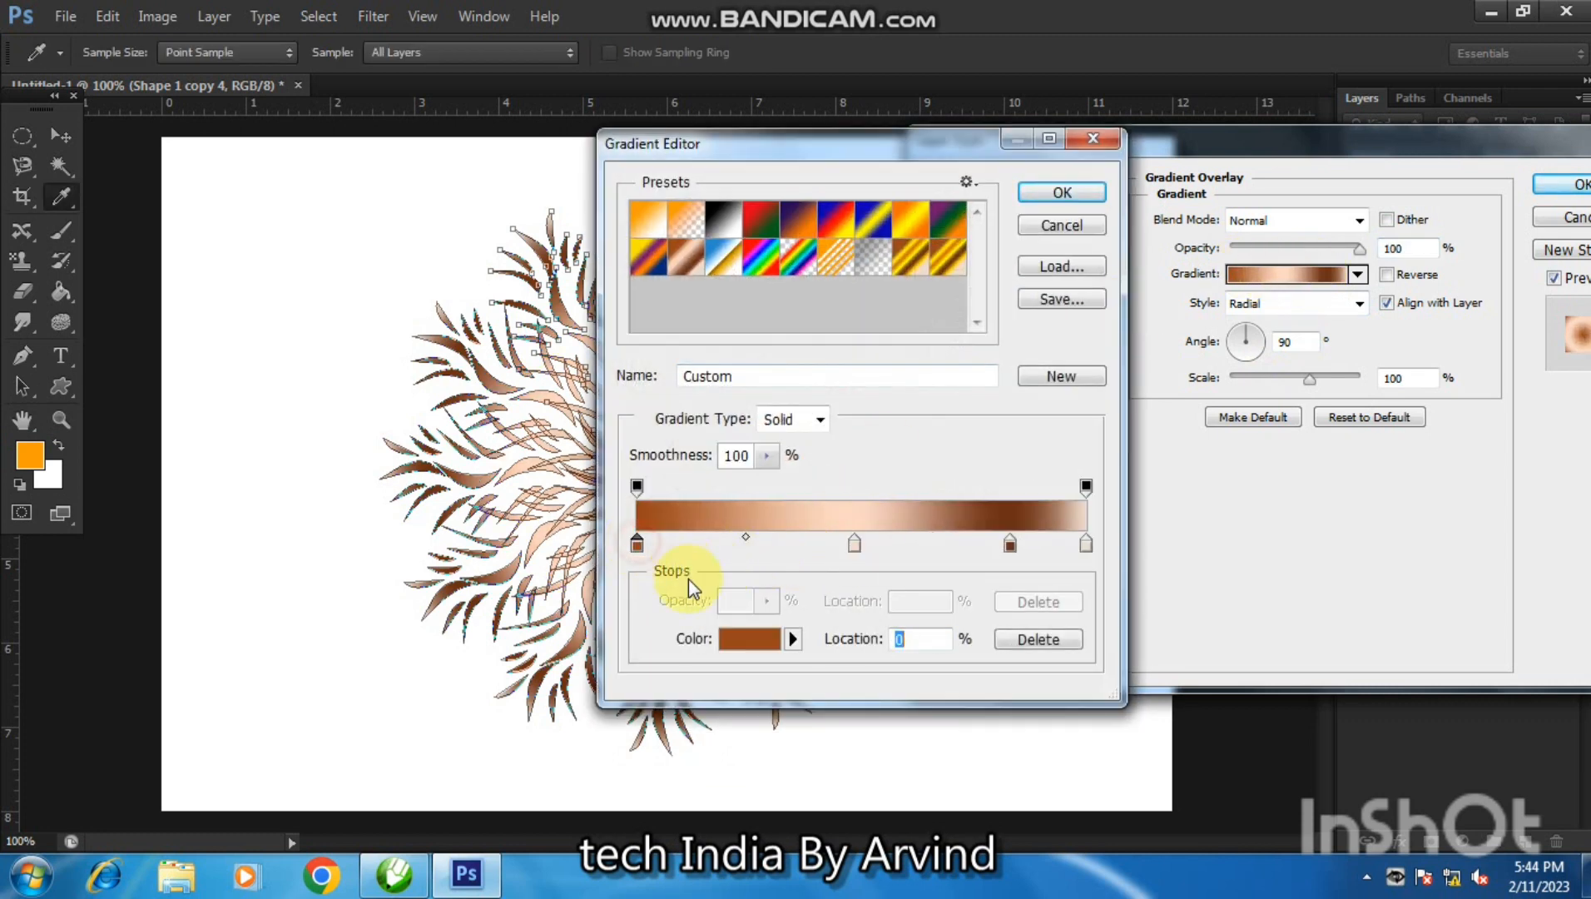
left_click(732, 638)
left_click_drag(1171, 385, 1176, 590)
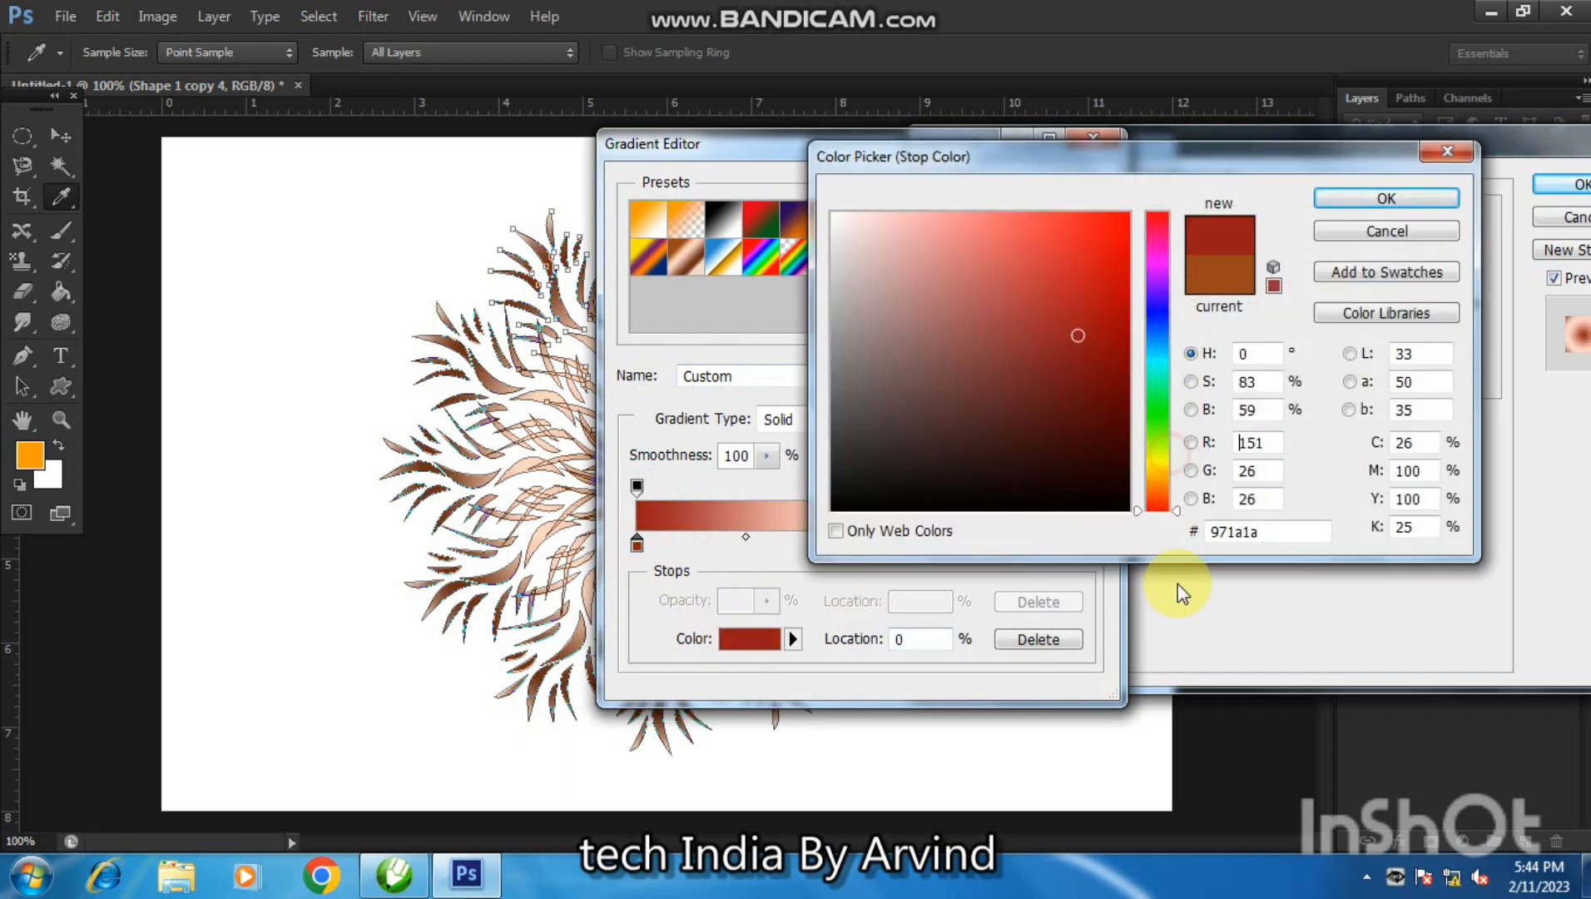
left_click_drag(1097, 314, 1286, 167)
left_click(1341, 200)
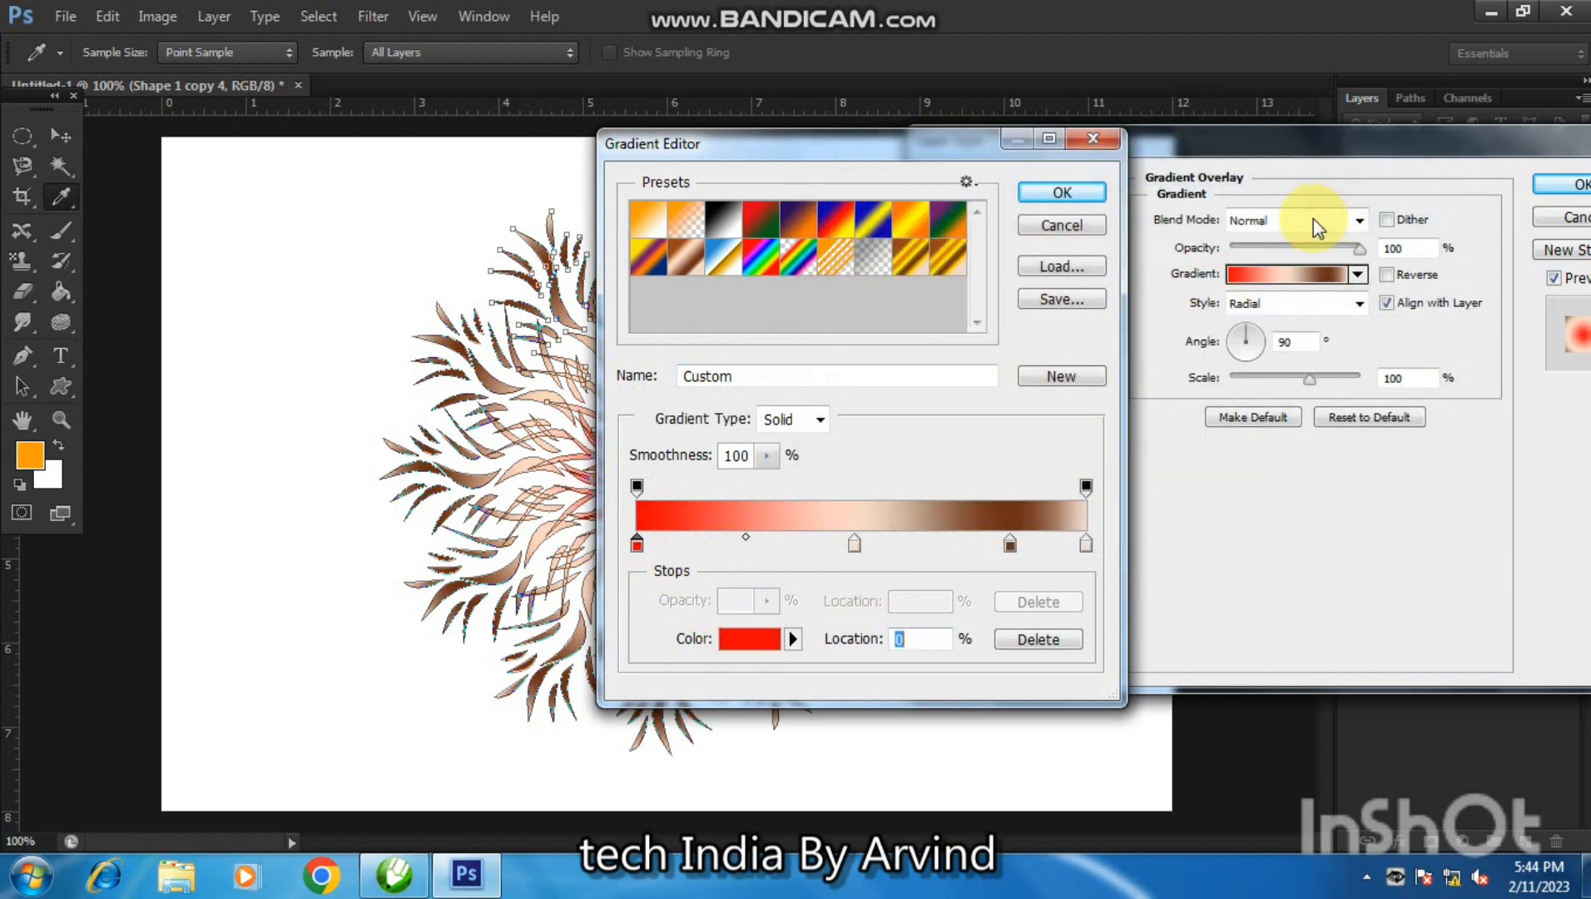
- Recolour the dark brown gradient stop at location 83% to the burnt orange aa2f00
left_click(1010, 544)
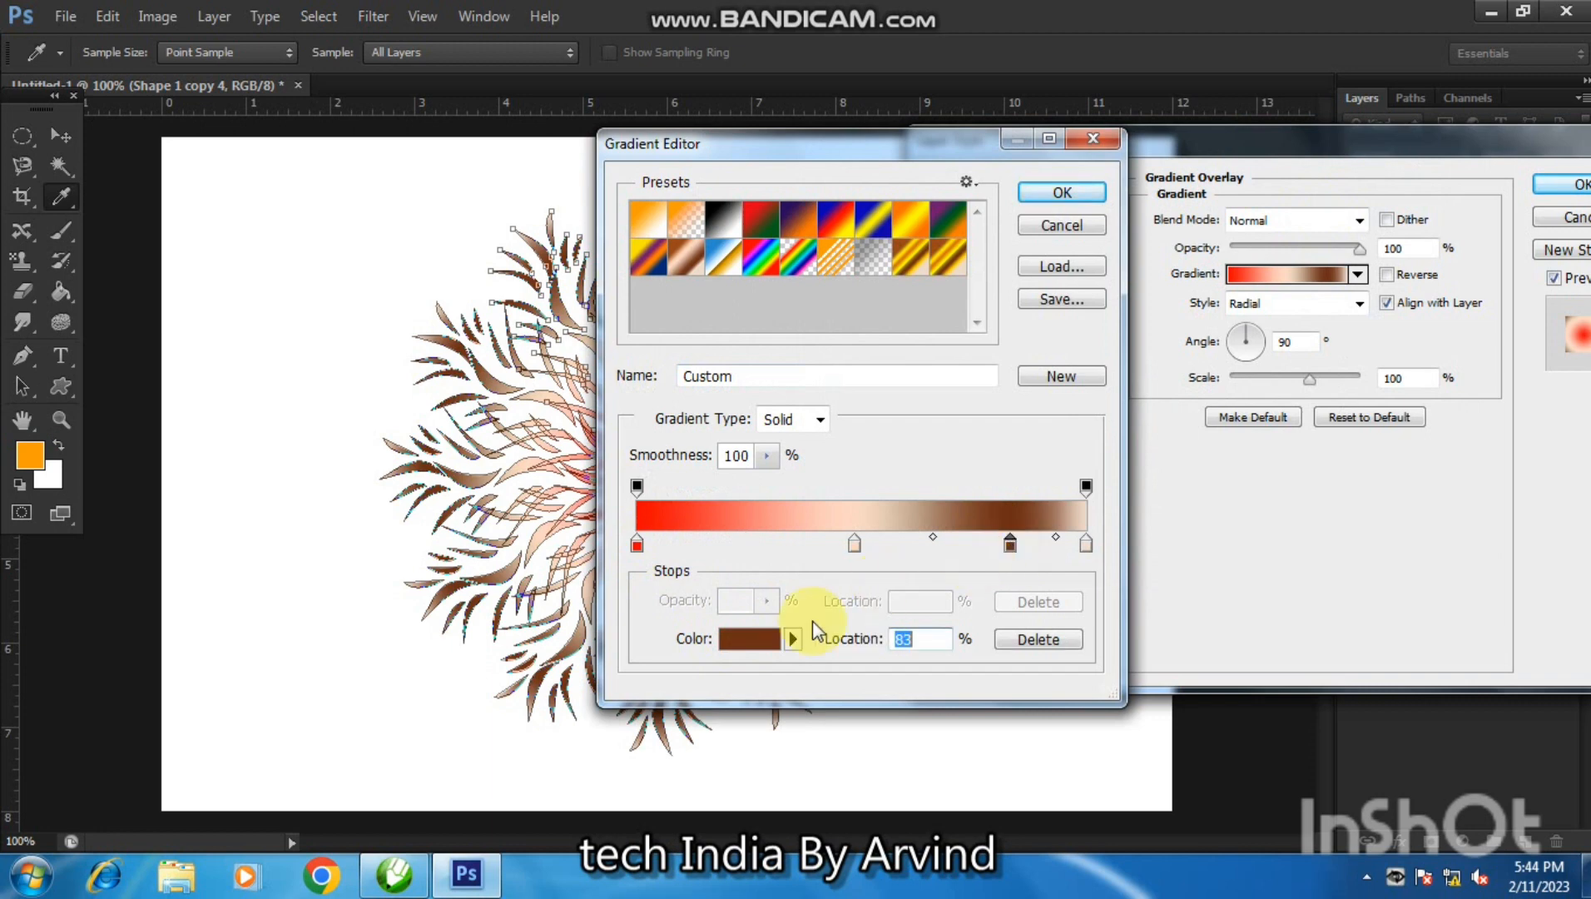
left_click(739, 639)
left_click_drag(1068, 322, 1086, 319)
left_click(1136, 313)
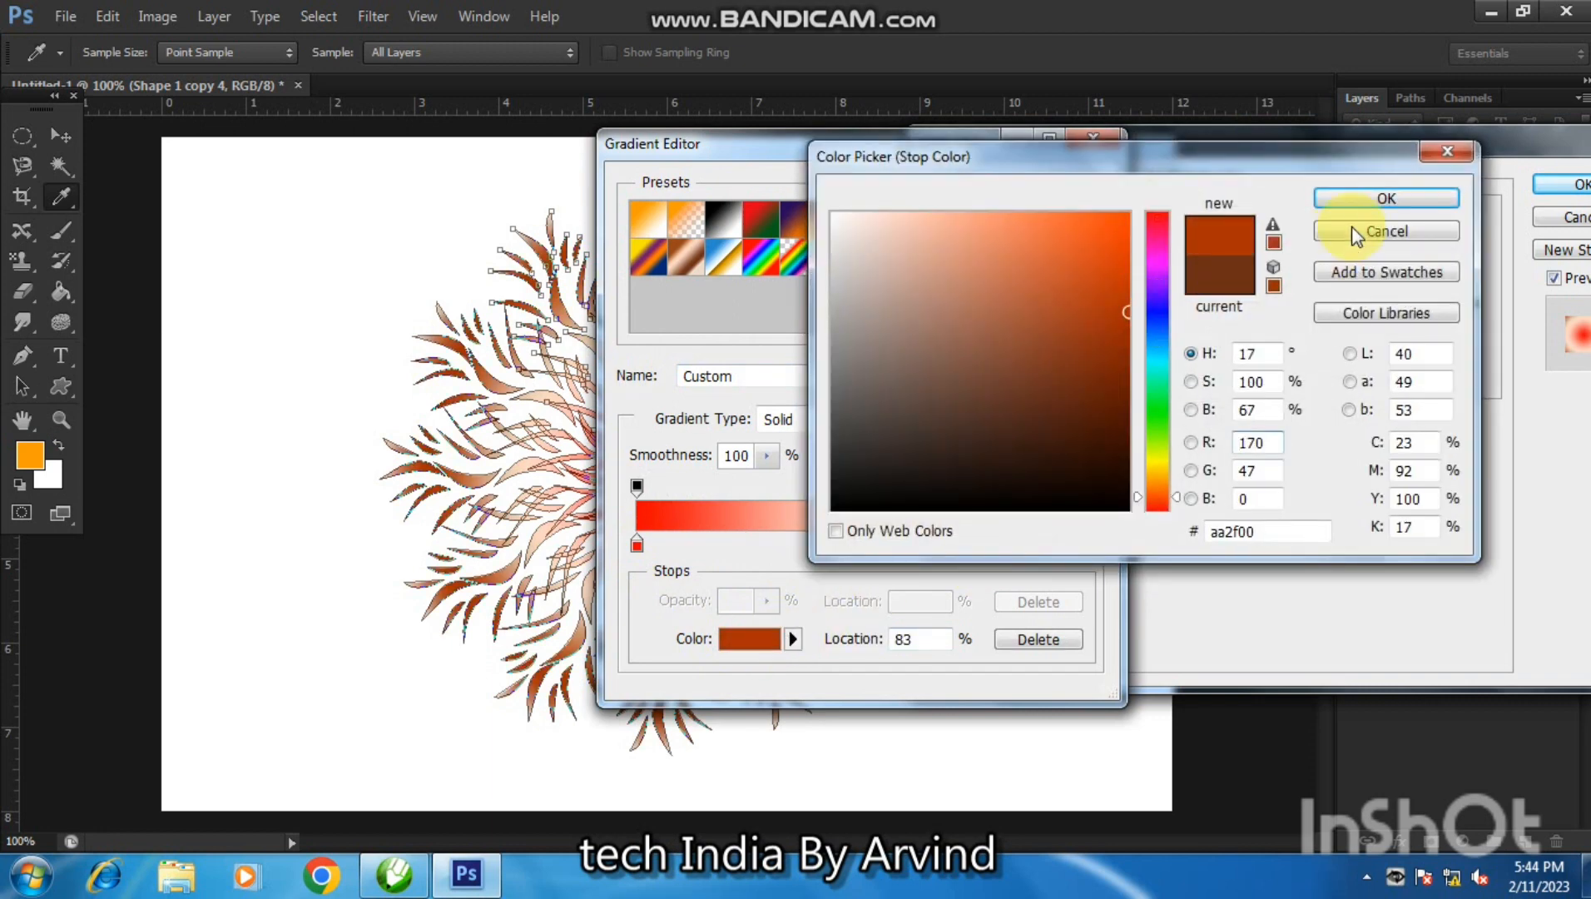
left_click(1356, 201)
- Recolour the gradient's last stop, at location 100%, to the very dark red 290000 and accept the edited gradient
left_click(1086, 544)
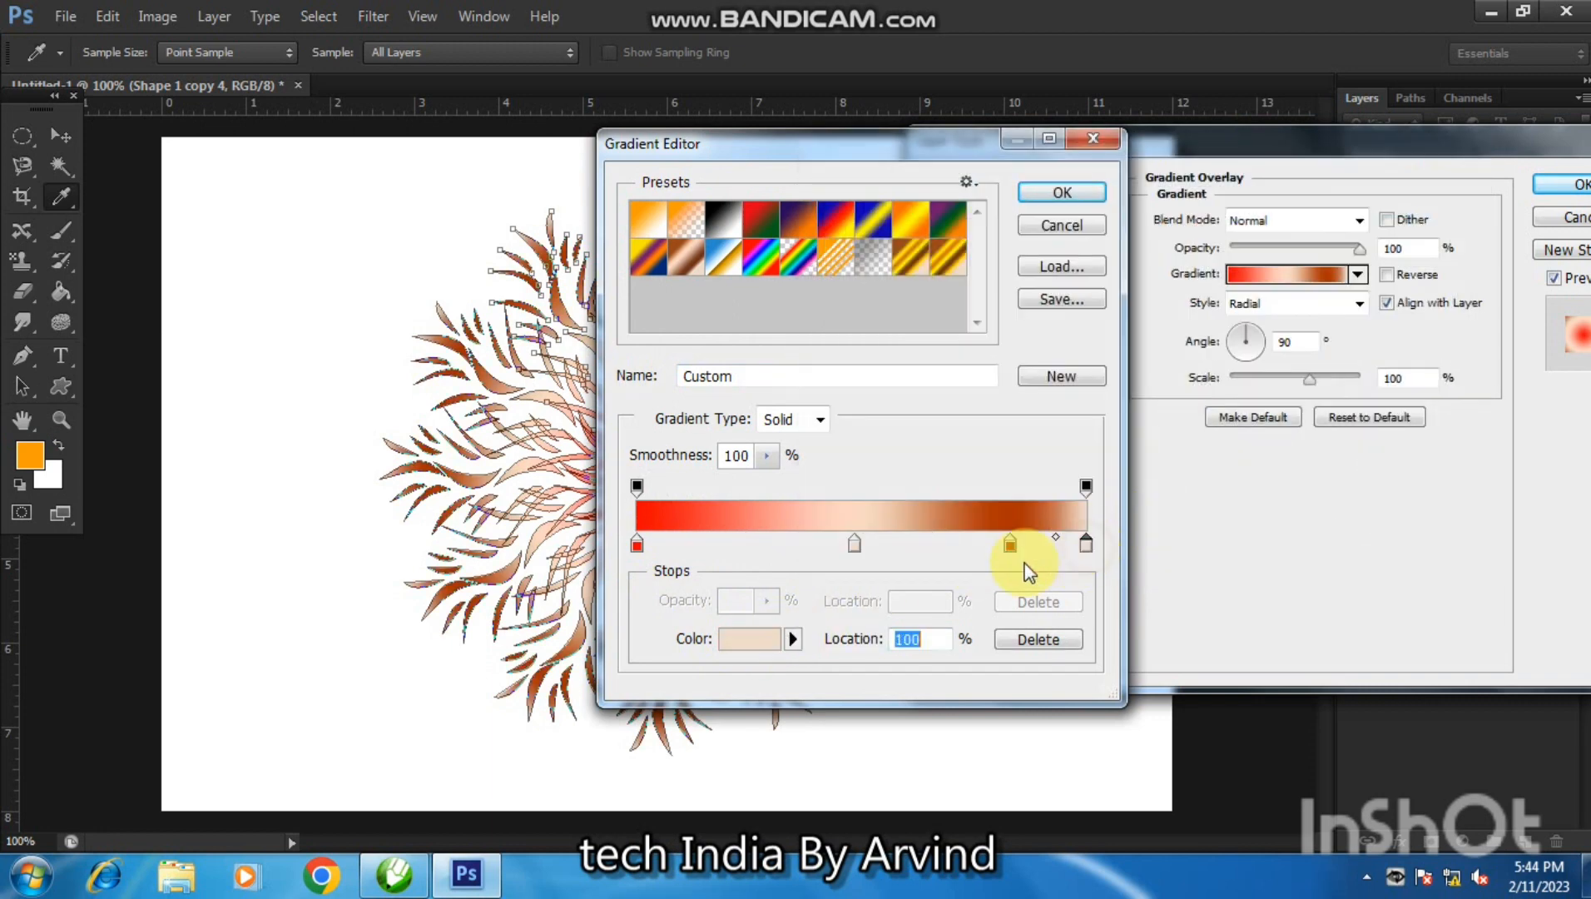
left_click(748, 639)
left_click(1071, 353)
left_click_drag(1138, 355, 1139, 355)
left_click_drag(1171, 457, 1171, 537)
left_click_drag(1111, 440, 1137, 464)
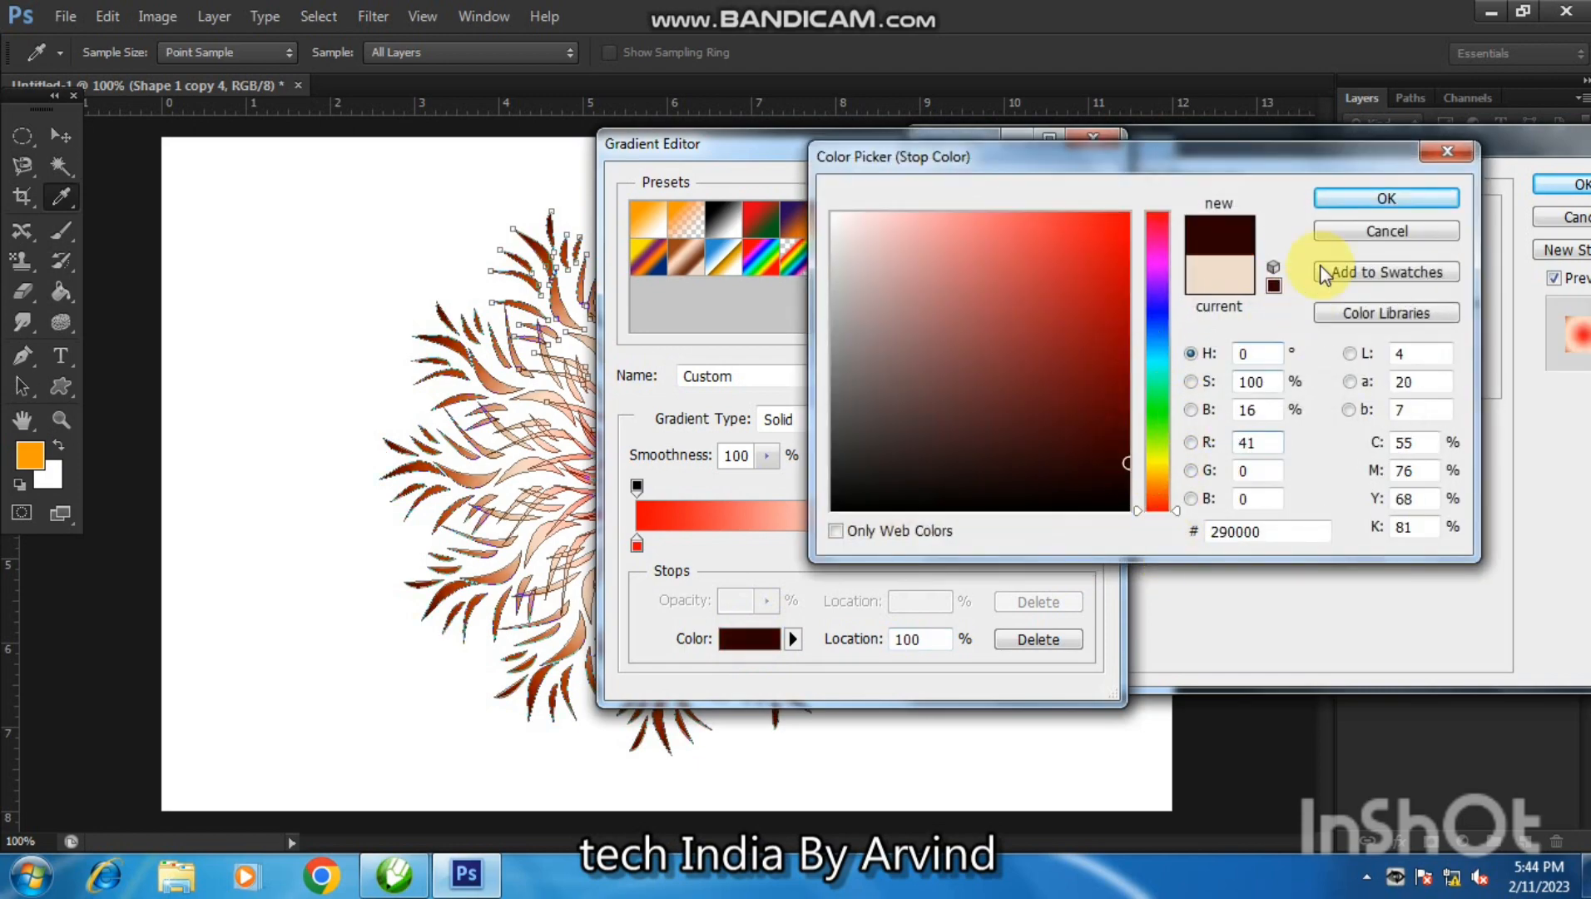
left_click(1365, 202)
left_click(1086, 200)
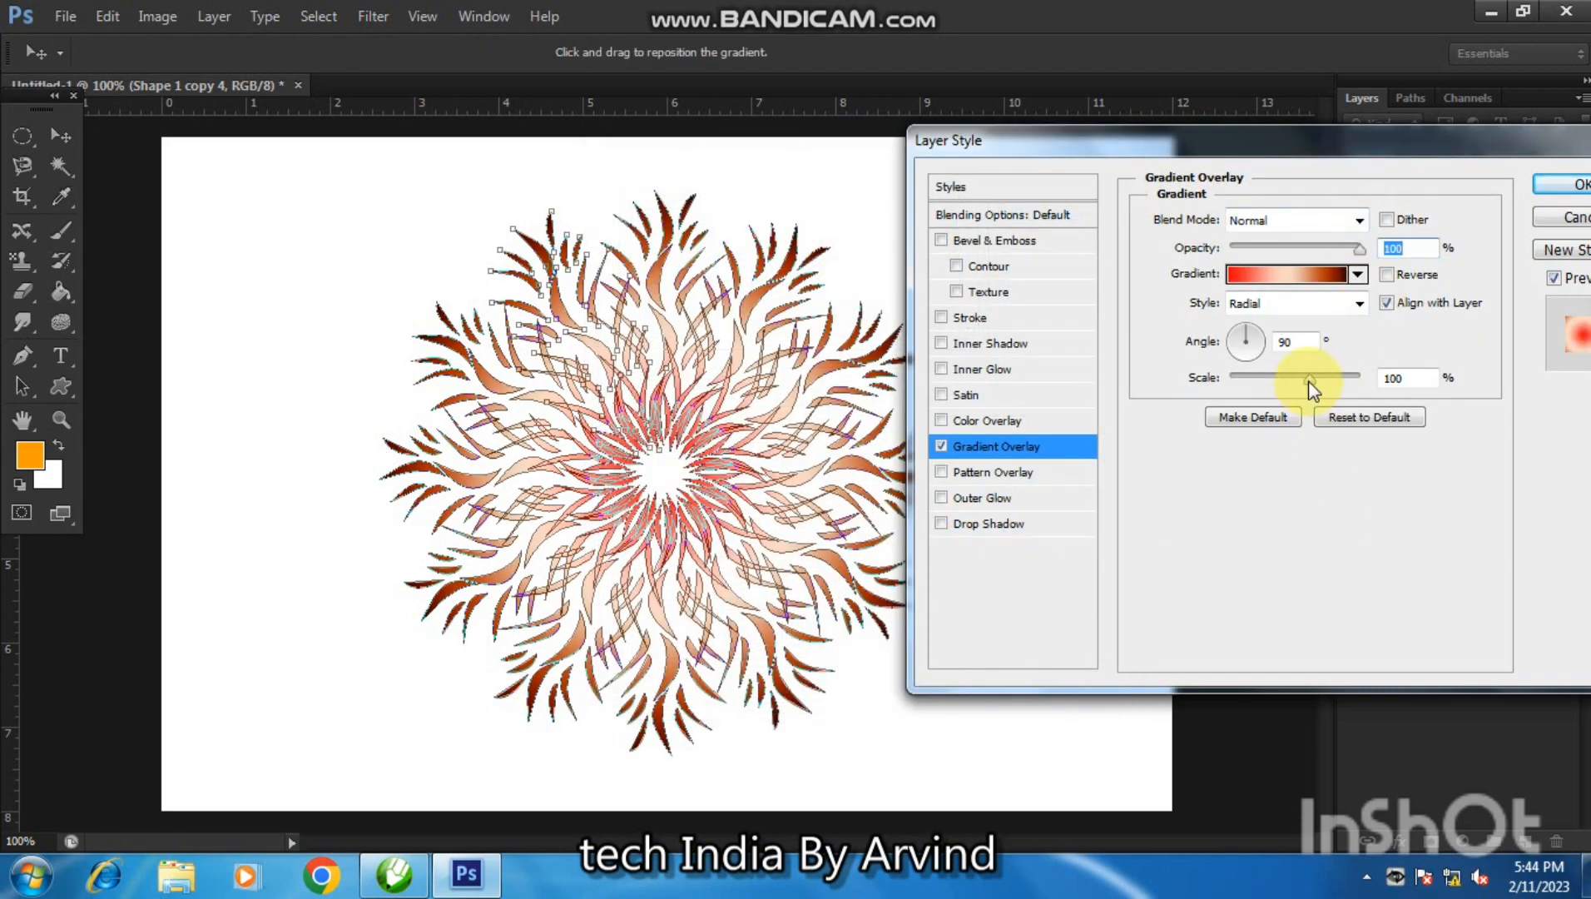
- Set the Gradient Overlay scale to 72%, apply the layer style and deselect the ornament
left_click_drag(1309, 379, 1282, 382)
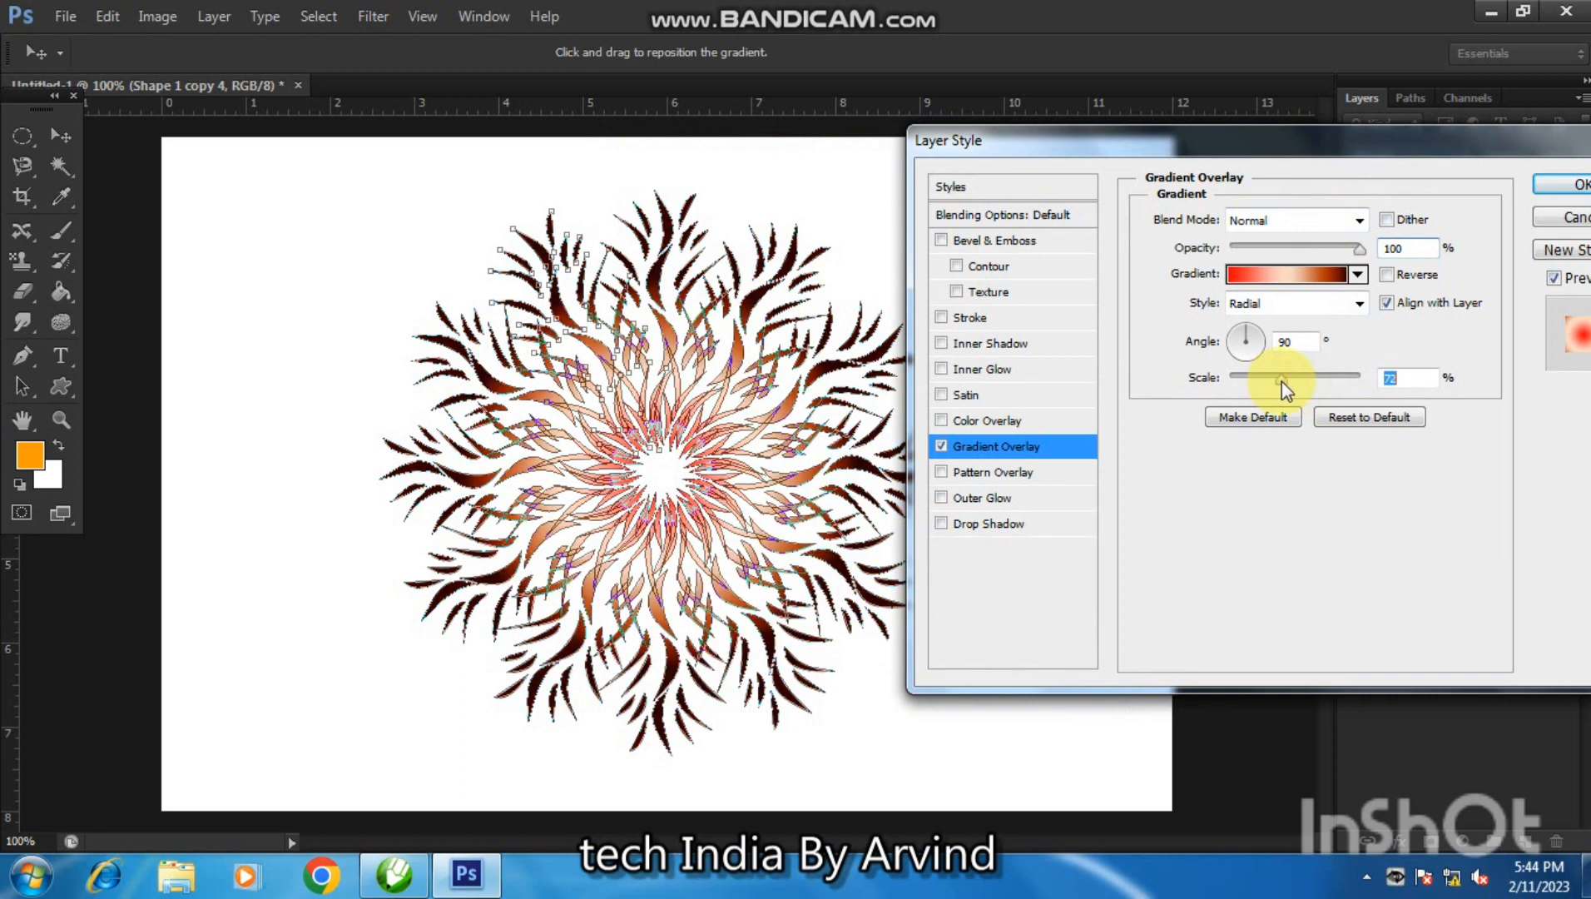
left_click(1550, 185)
left_click(1106, 362)
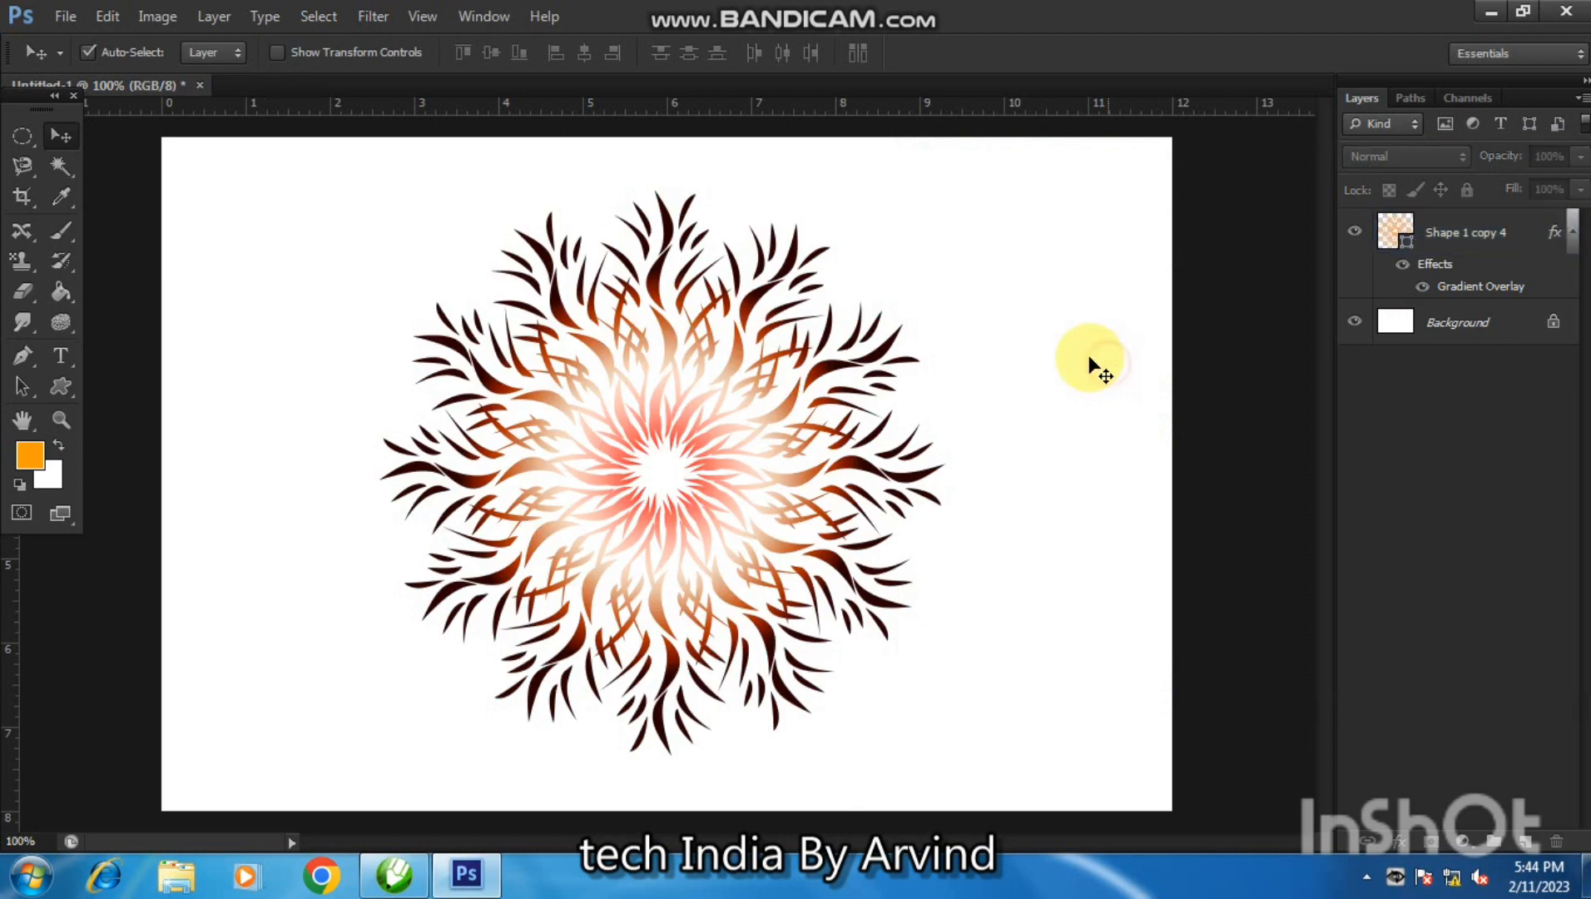
- Select the ornament layer Shape 1 copy 4 and open its Blending Options
left_click(839, 364)
right_click(1471, 241)
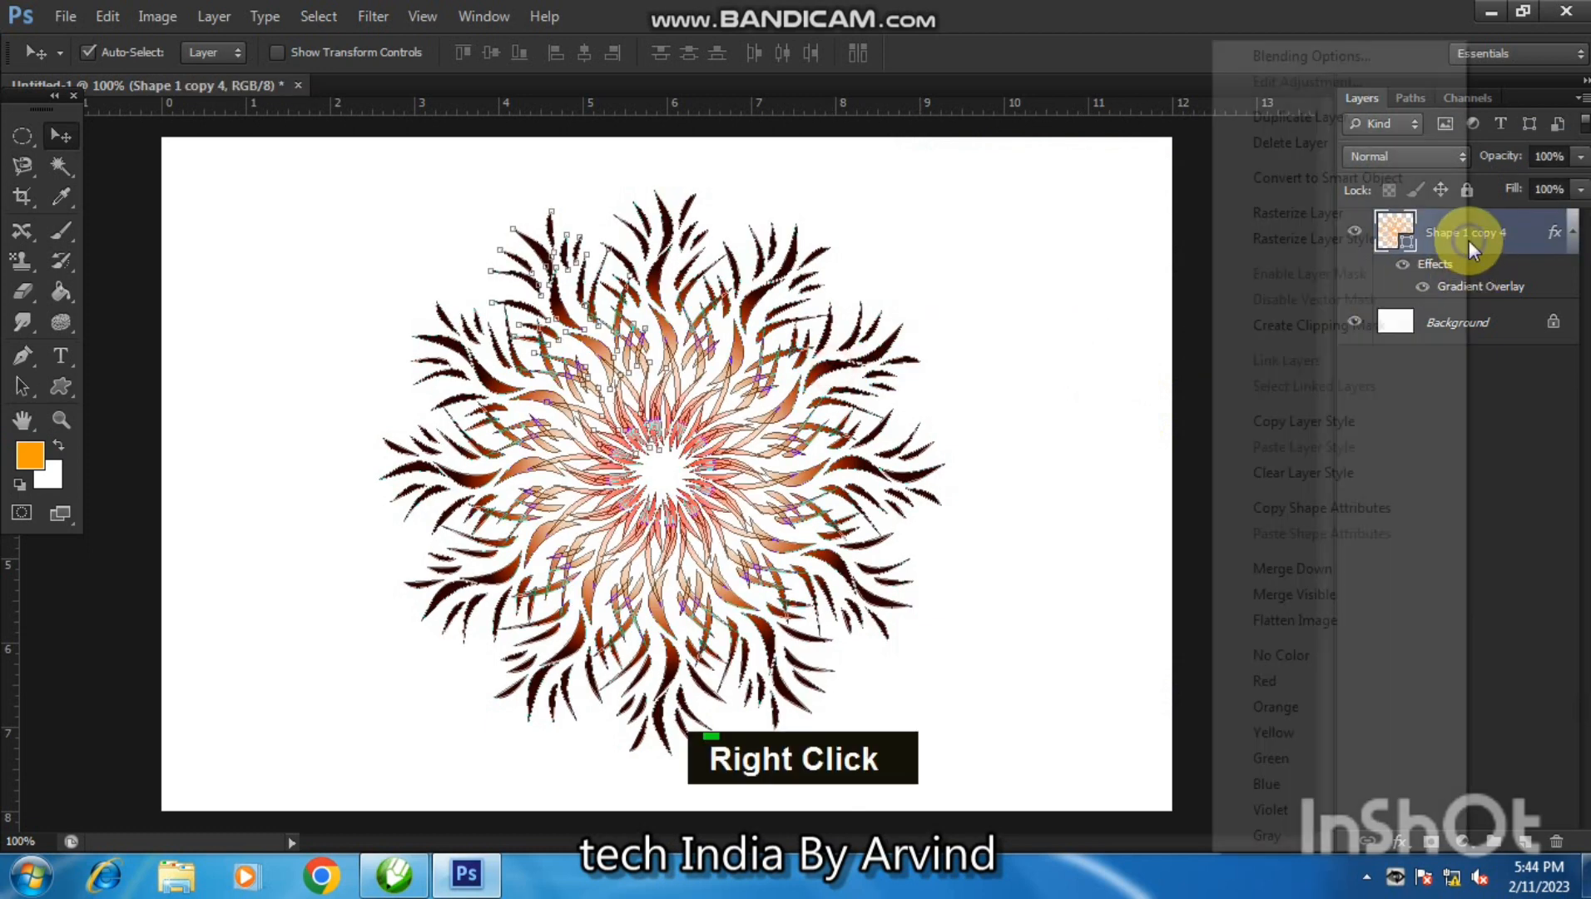
left_click(1300, 56)
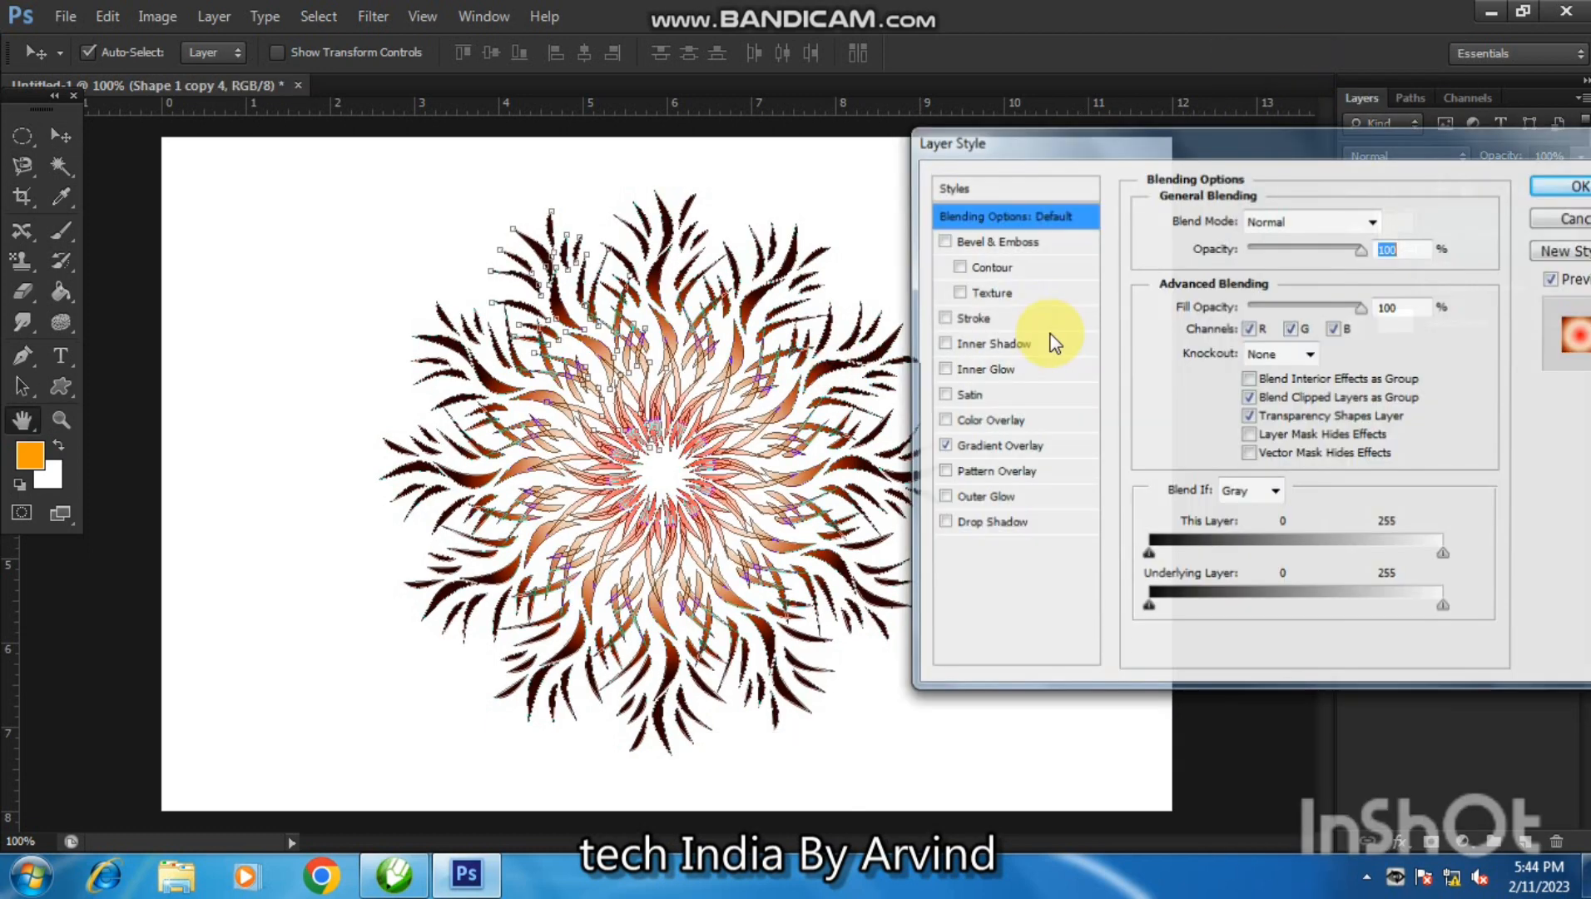
- Try a Smooth Inner Bevel with 235% depth and 1 px size on the ornament, and try an Inner Shadow
left_click(1017, 242)
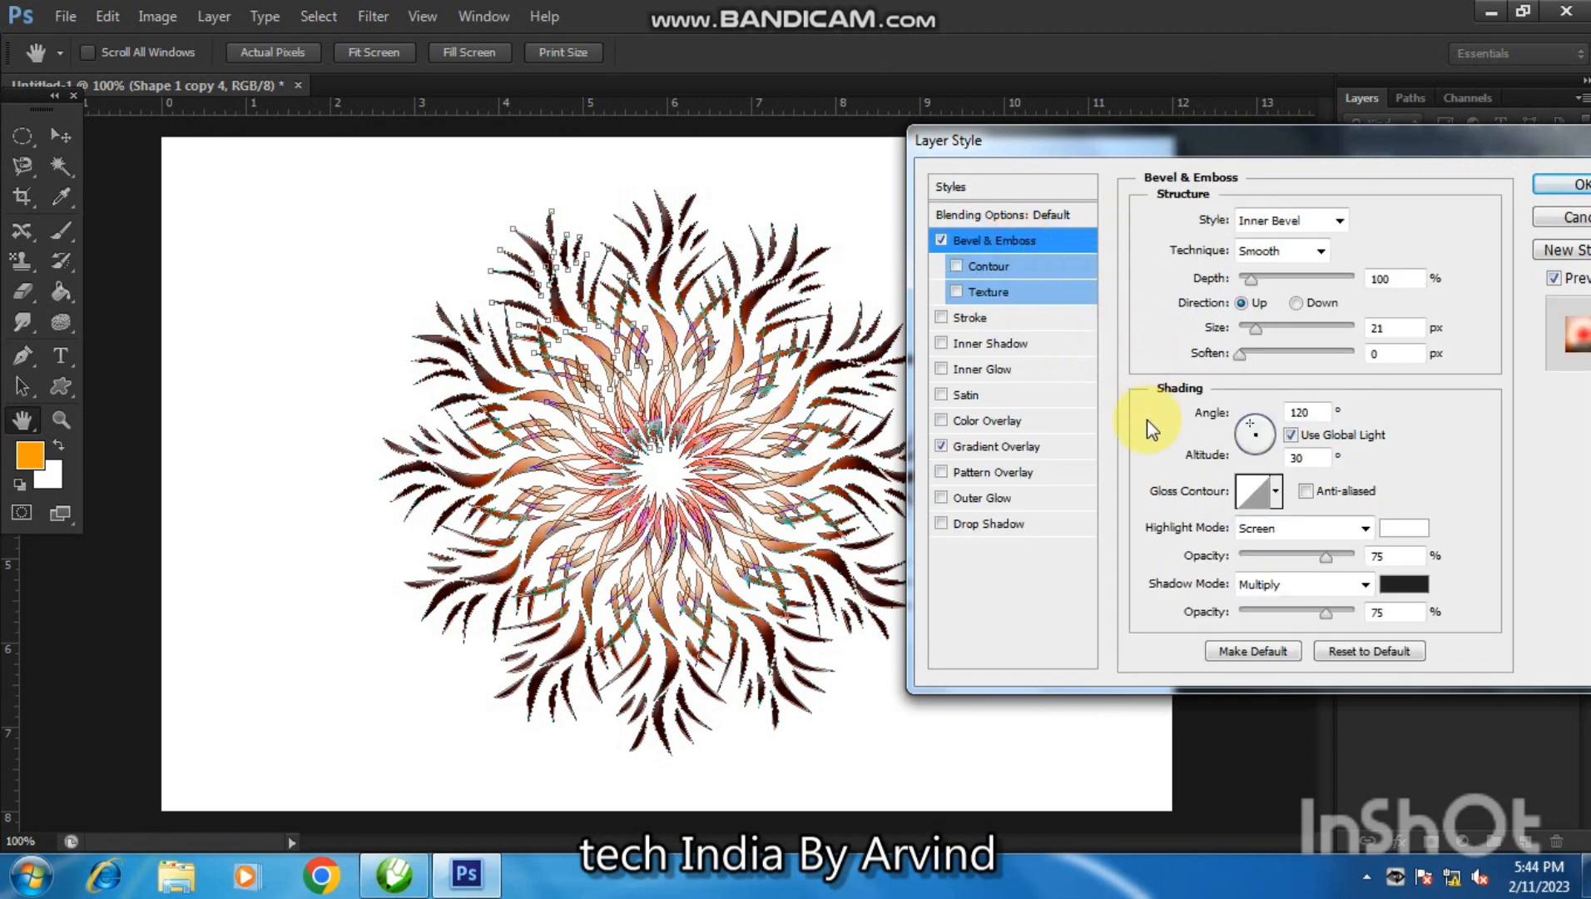
left_click_drag(1255, 327, 1266, 280)
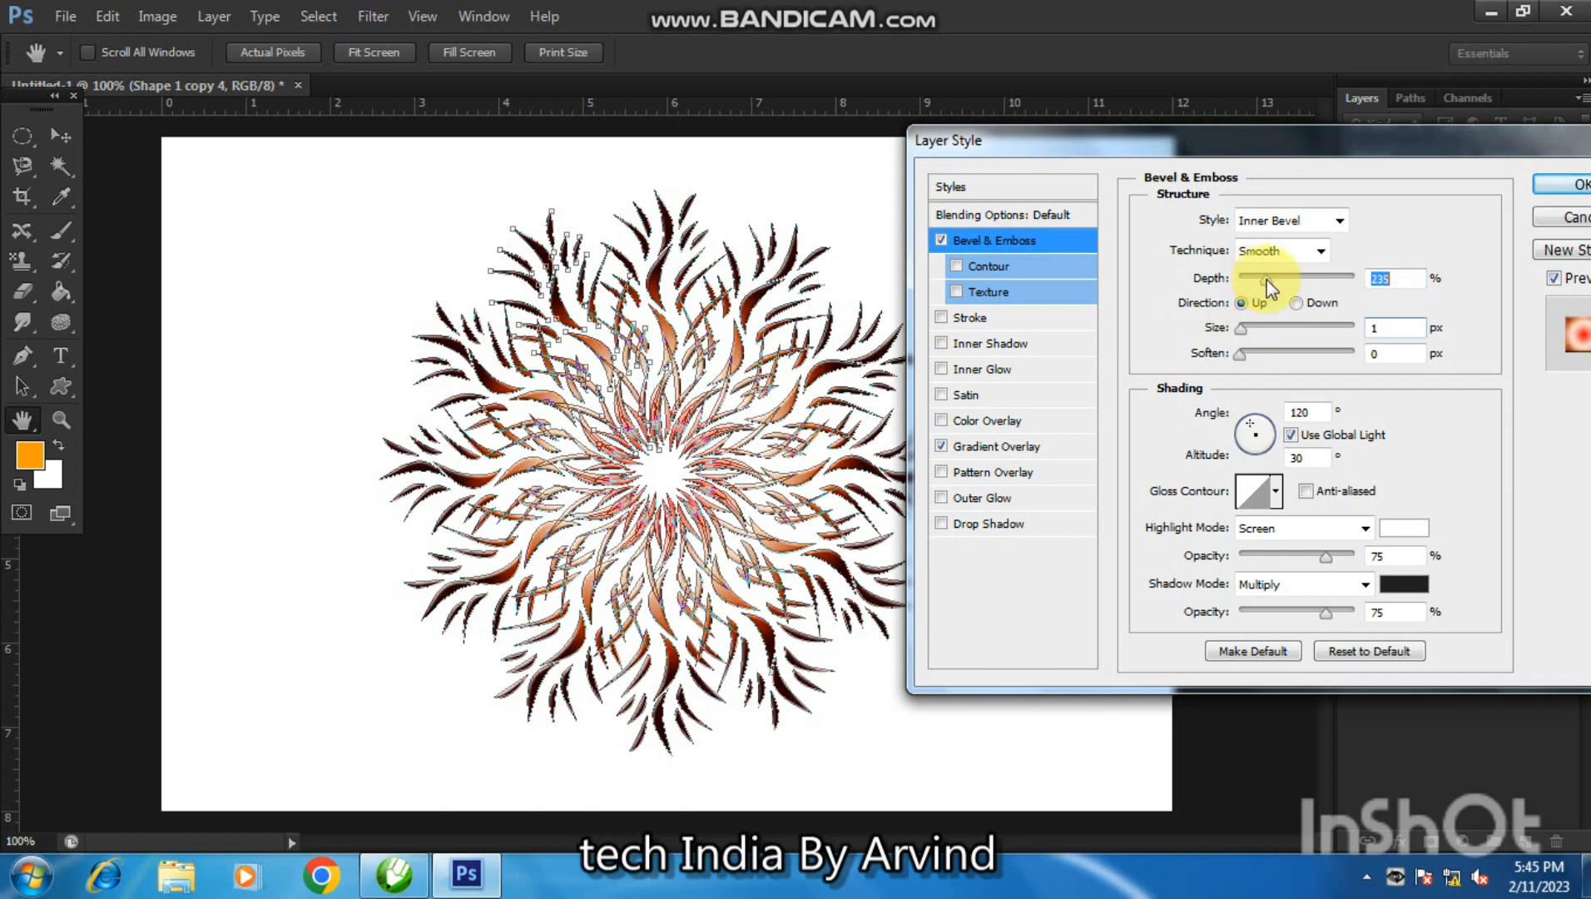
left_click(1273, 250)
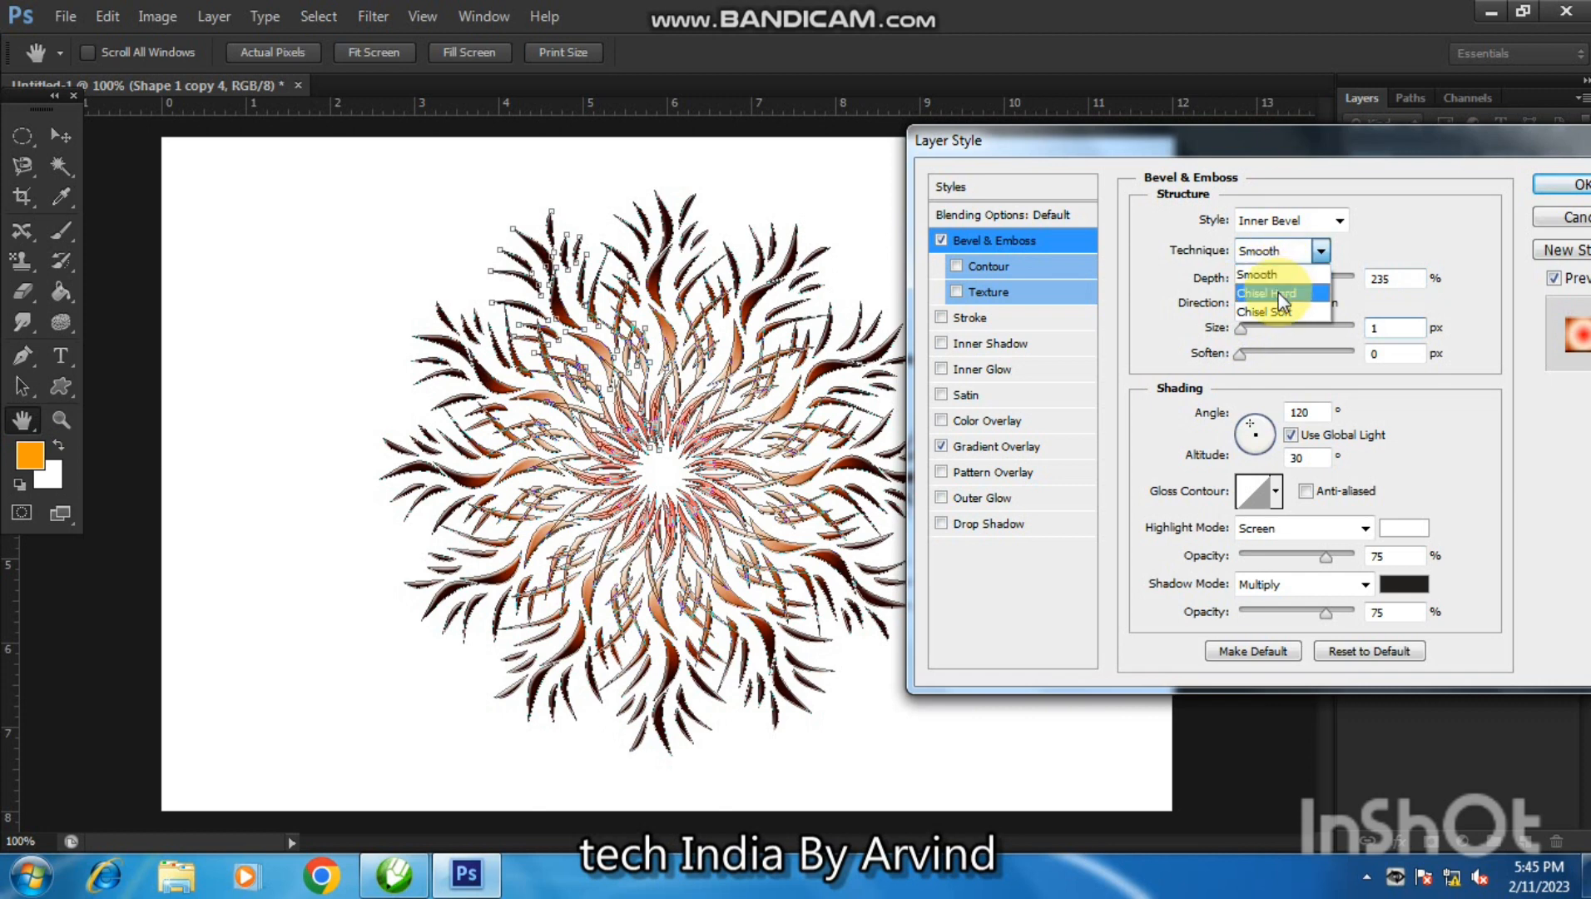
left_click(1273, 274)
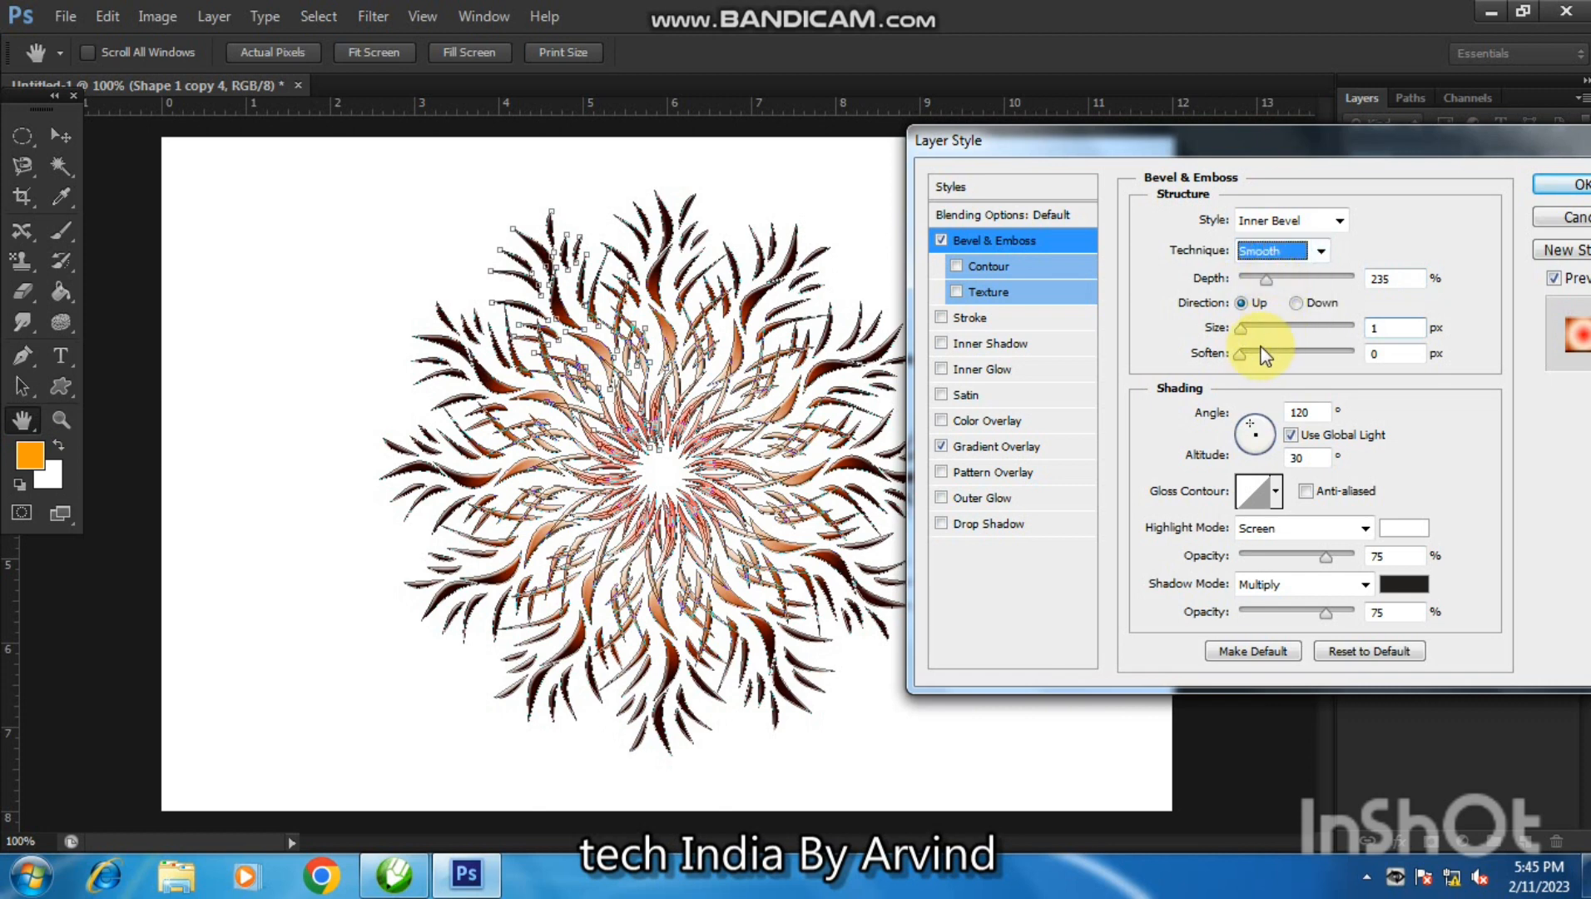
left_click(941, 243)
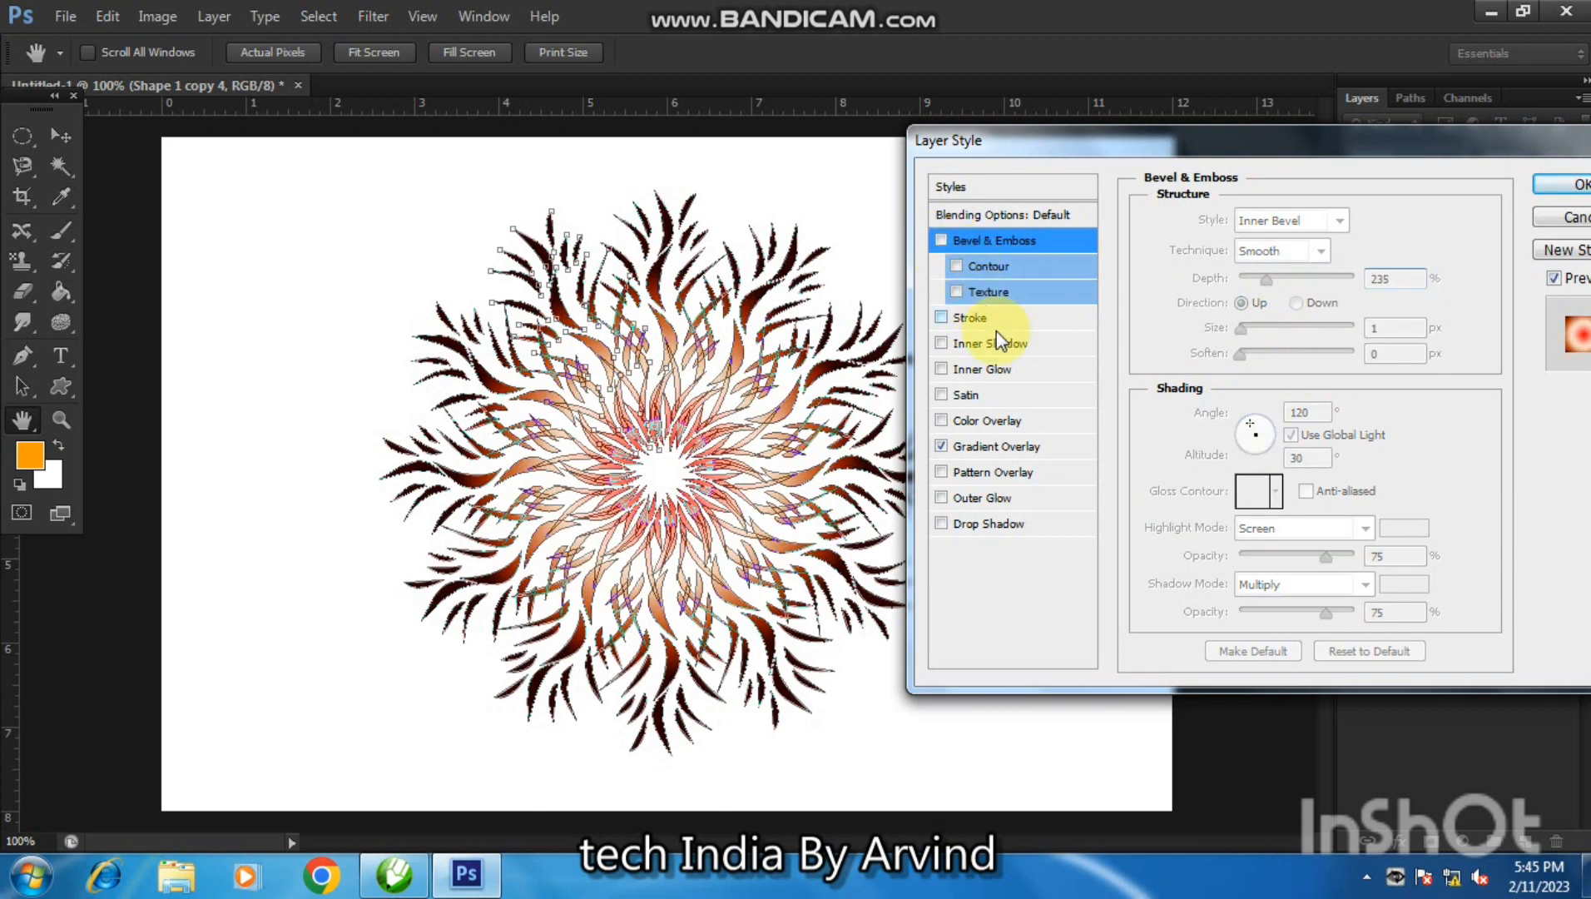
left_click(941, 343)
left_click(941, 342)
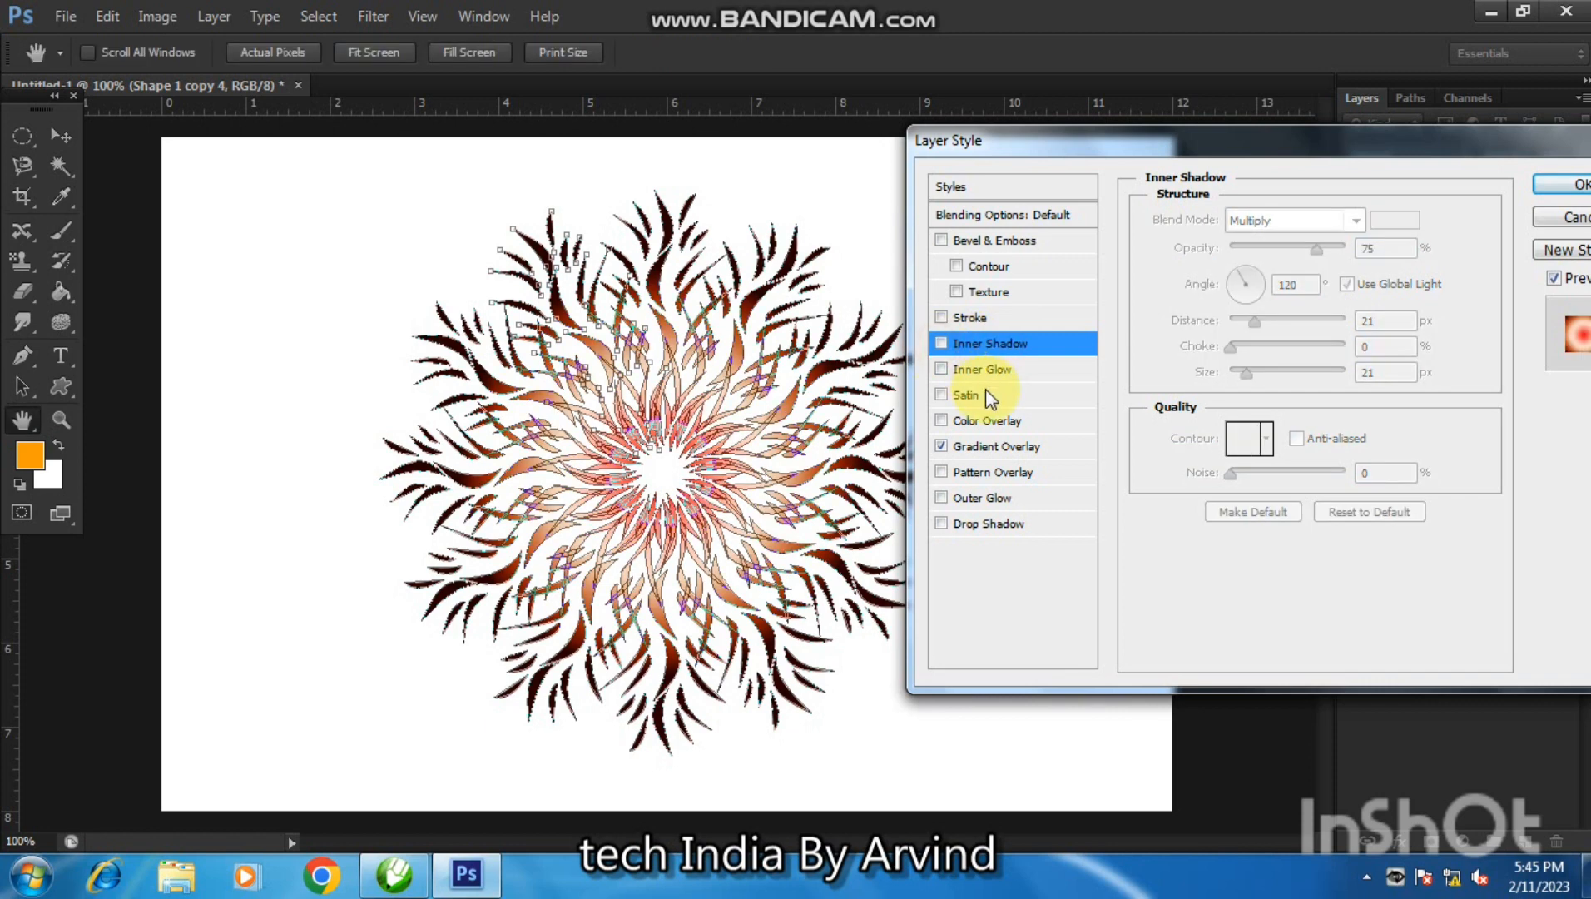
- Add a Drop Shadow to the ornament with 4% opacity, 8 px distance and 7 px size, and apply the style
left_click(1005, 525)
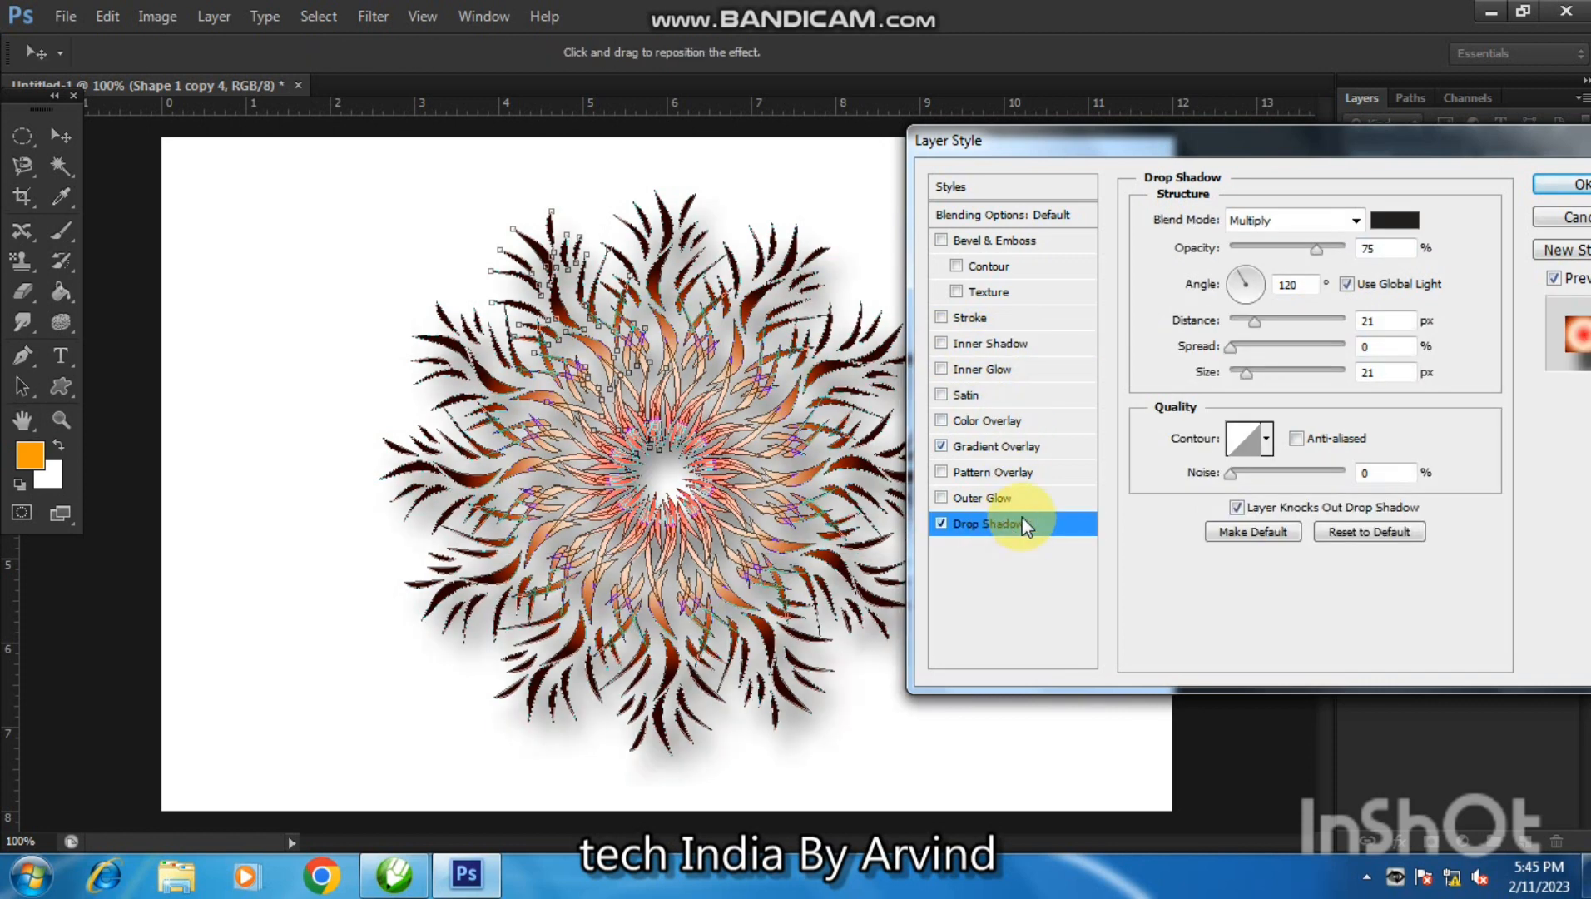
left_click_drag(1316, 247, 1241, 251)
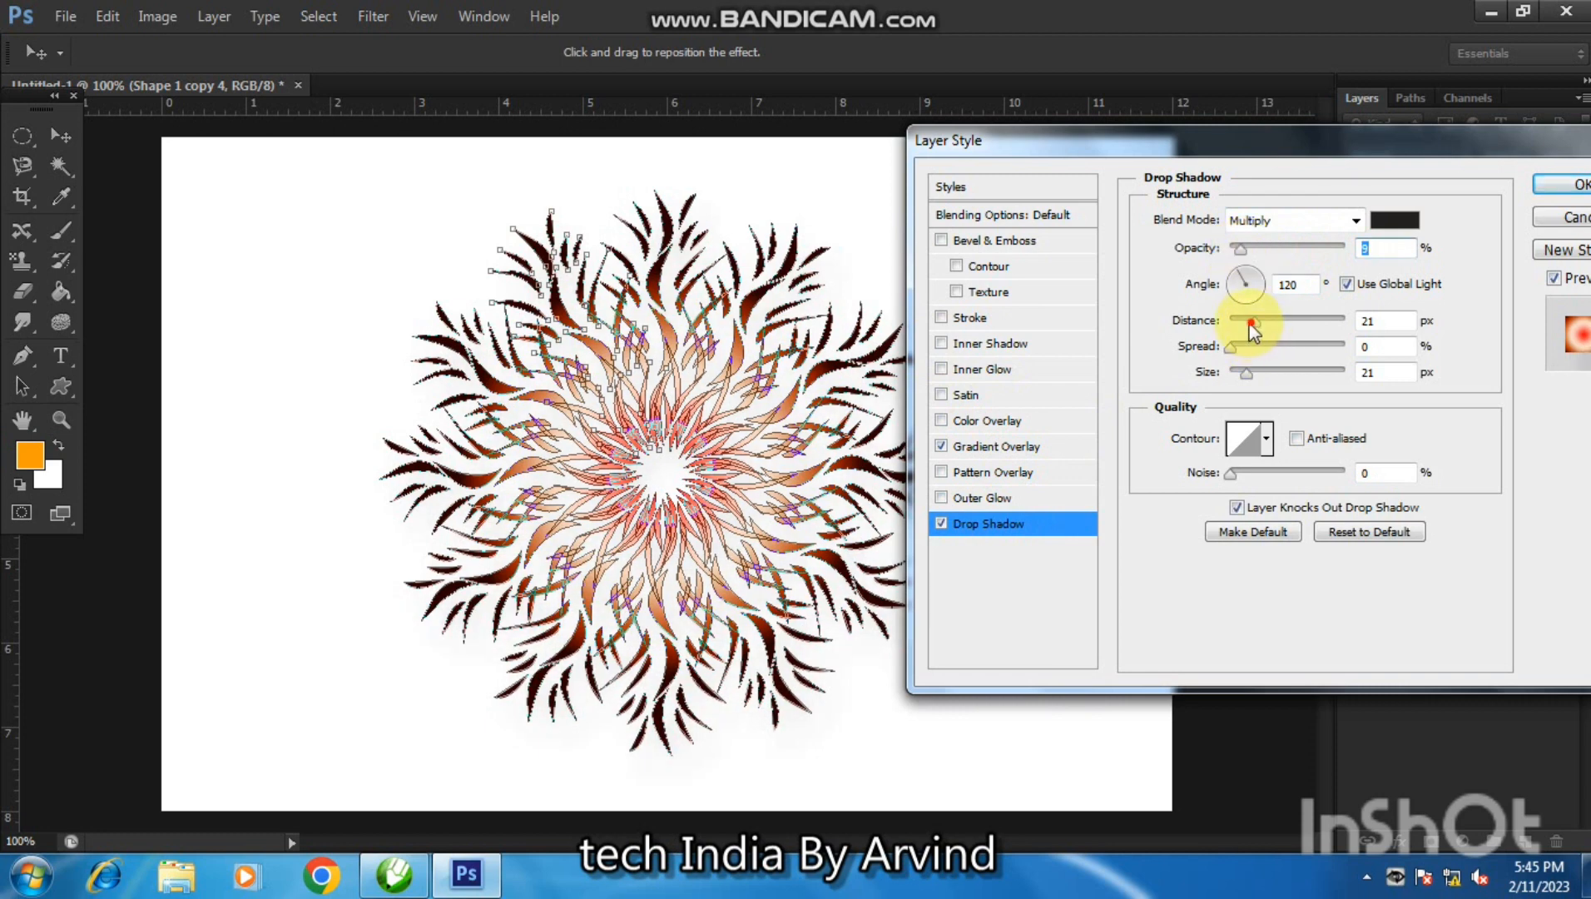
left_click_drag(1251, 323, 1240, 322)
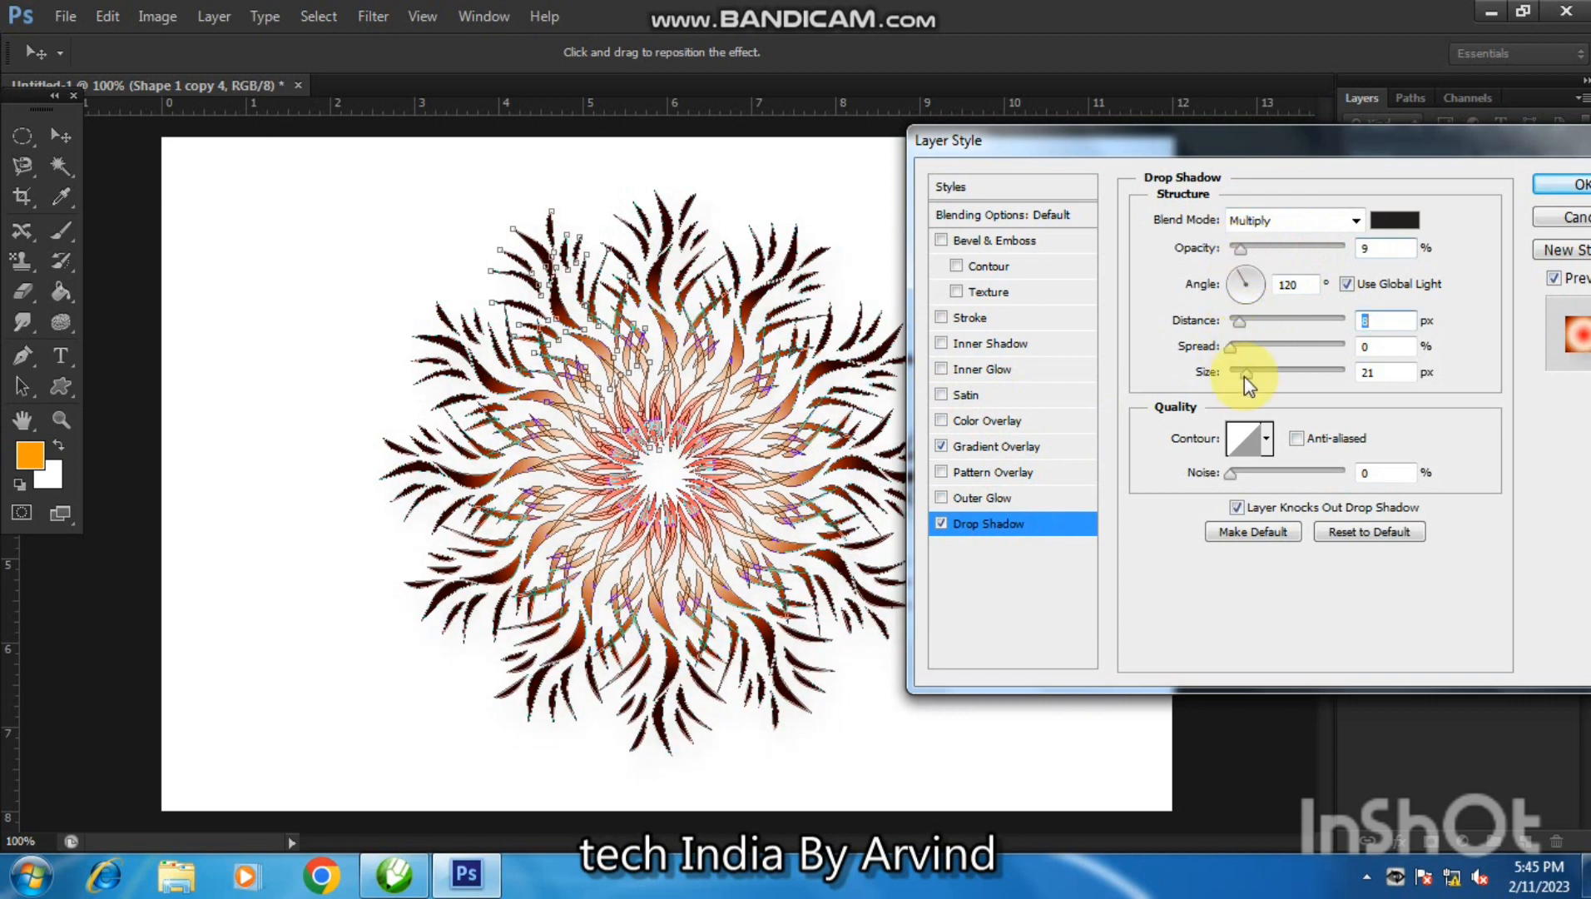
left_click_drag(1244, 377, 1238, 377)
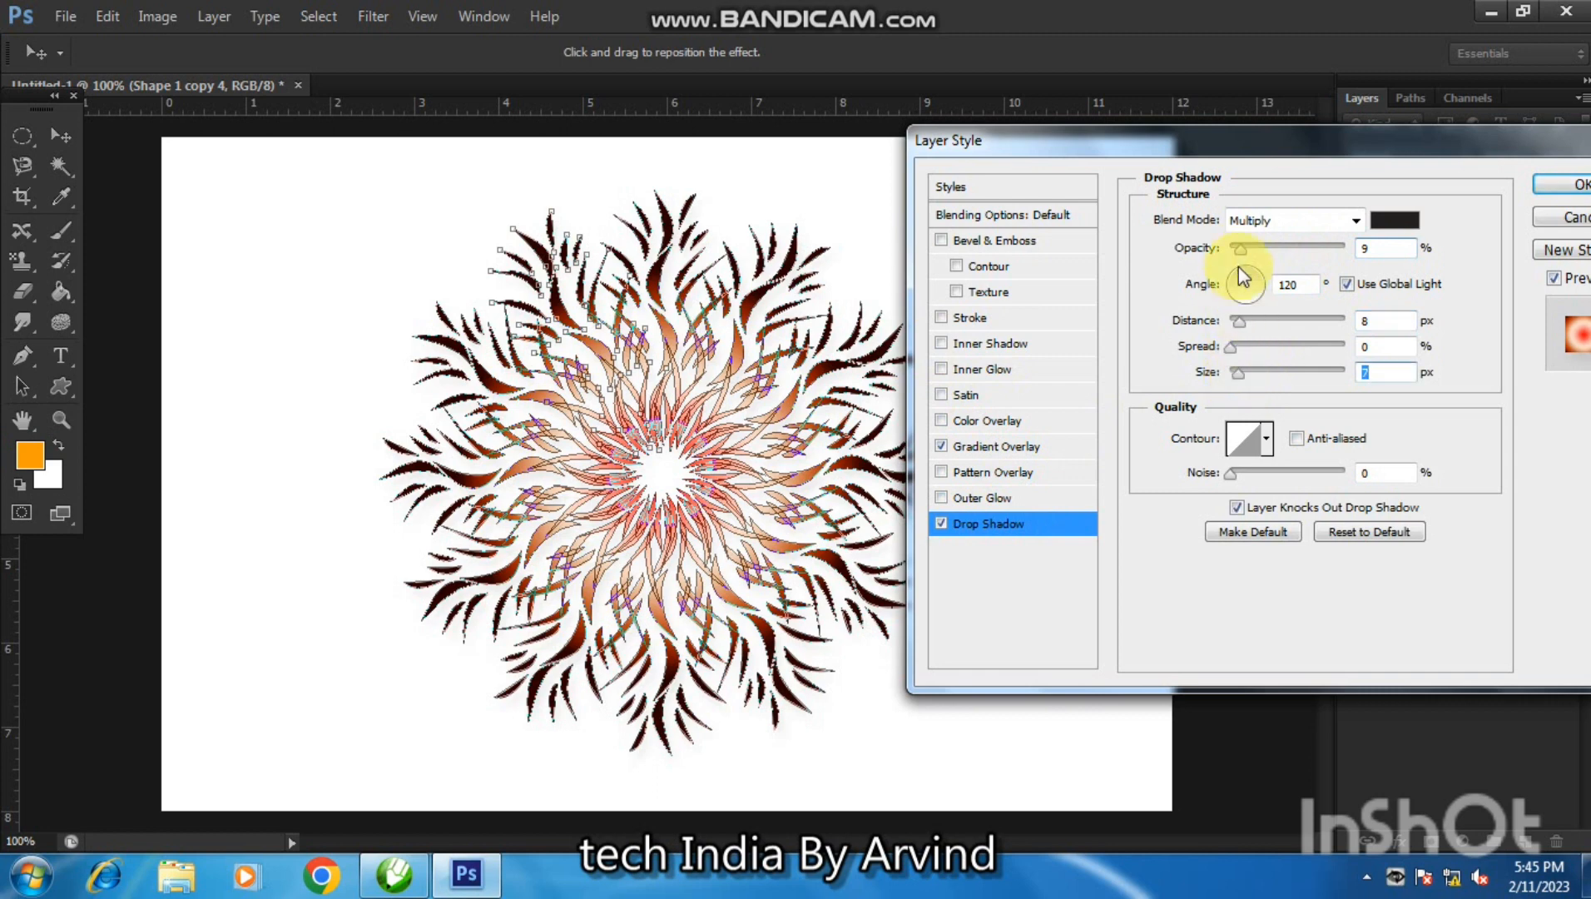
mouse_move(1245, 254)
left_mouse_down()
mouse_move(1267, 254)
mouse_move(1243, 254)
left_mouse_up()
left_click(1559, 184)
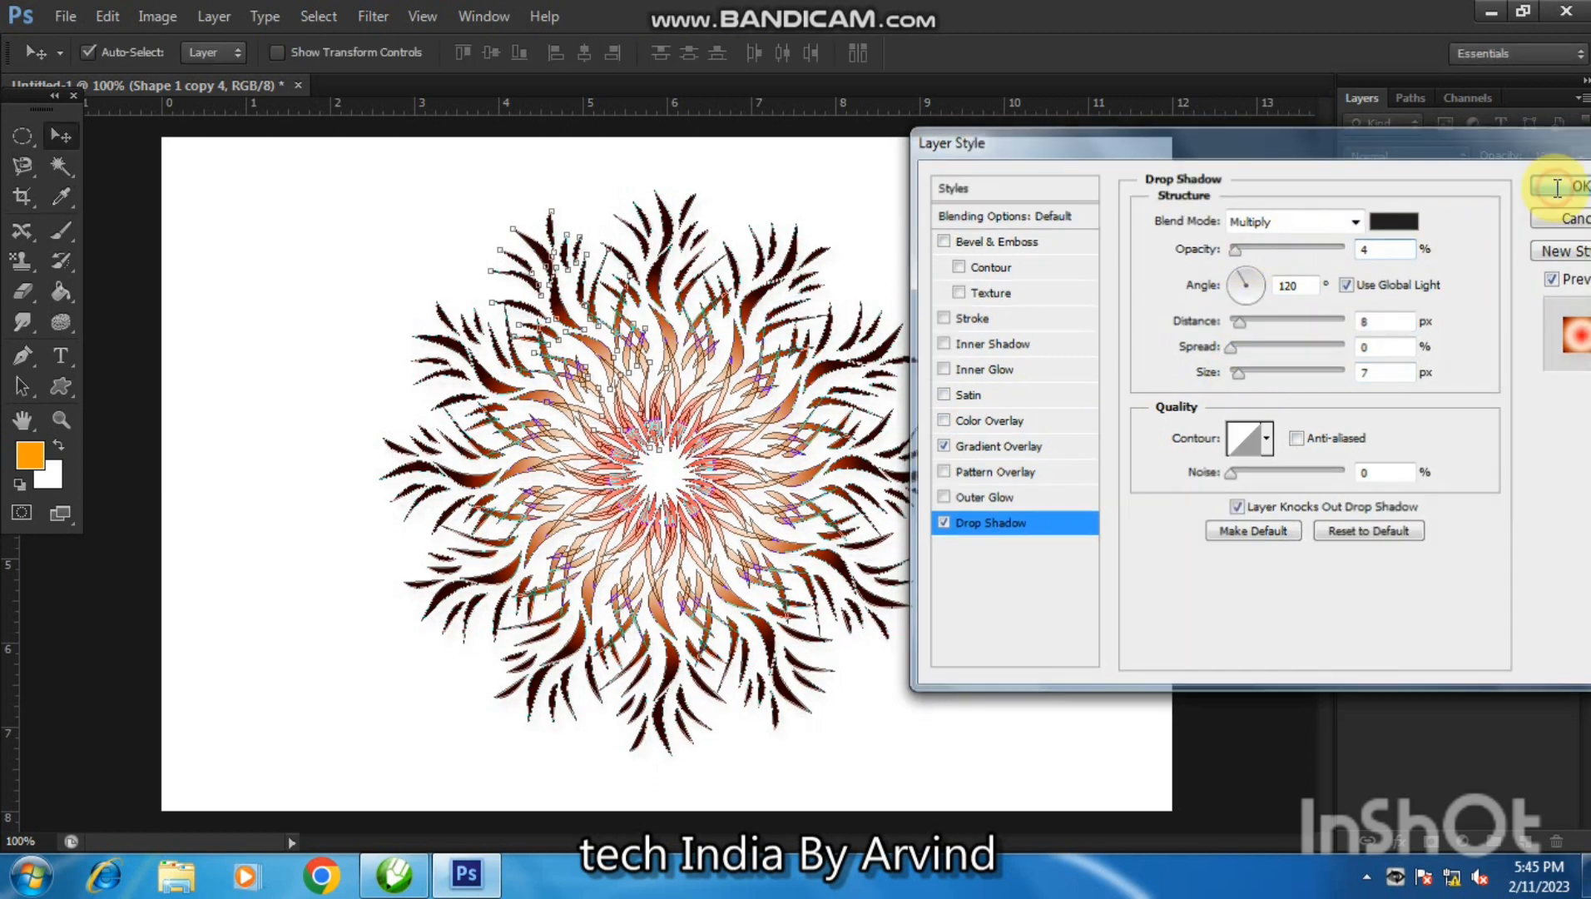
left_click(1046, 268)
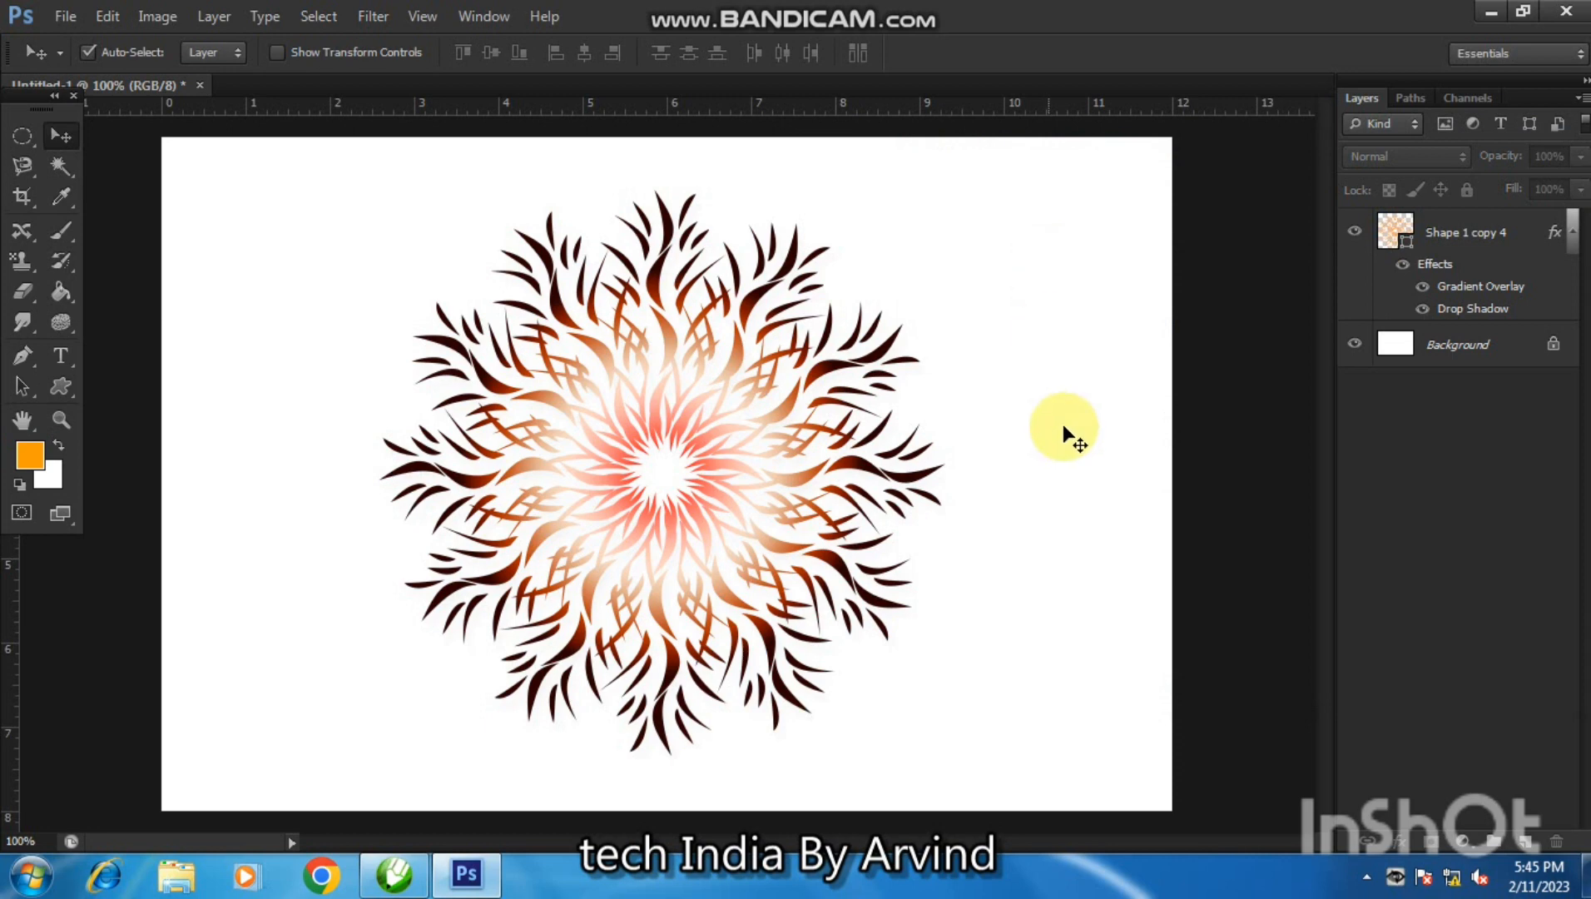